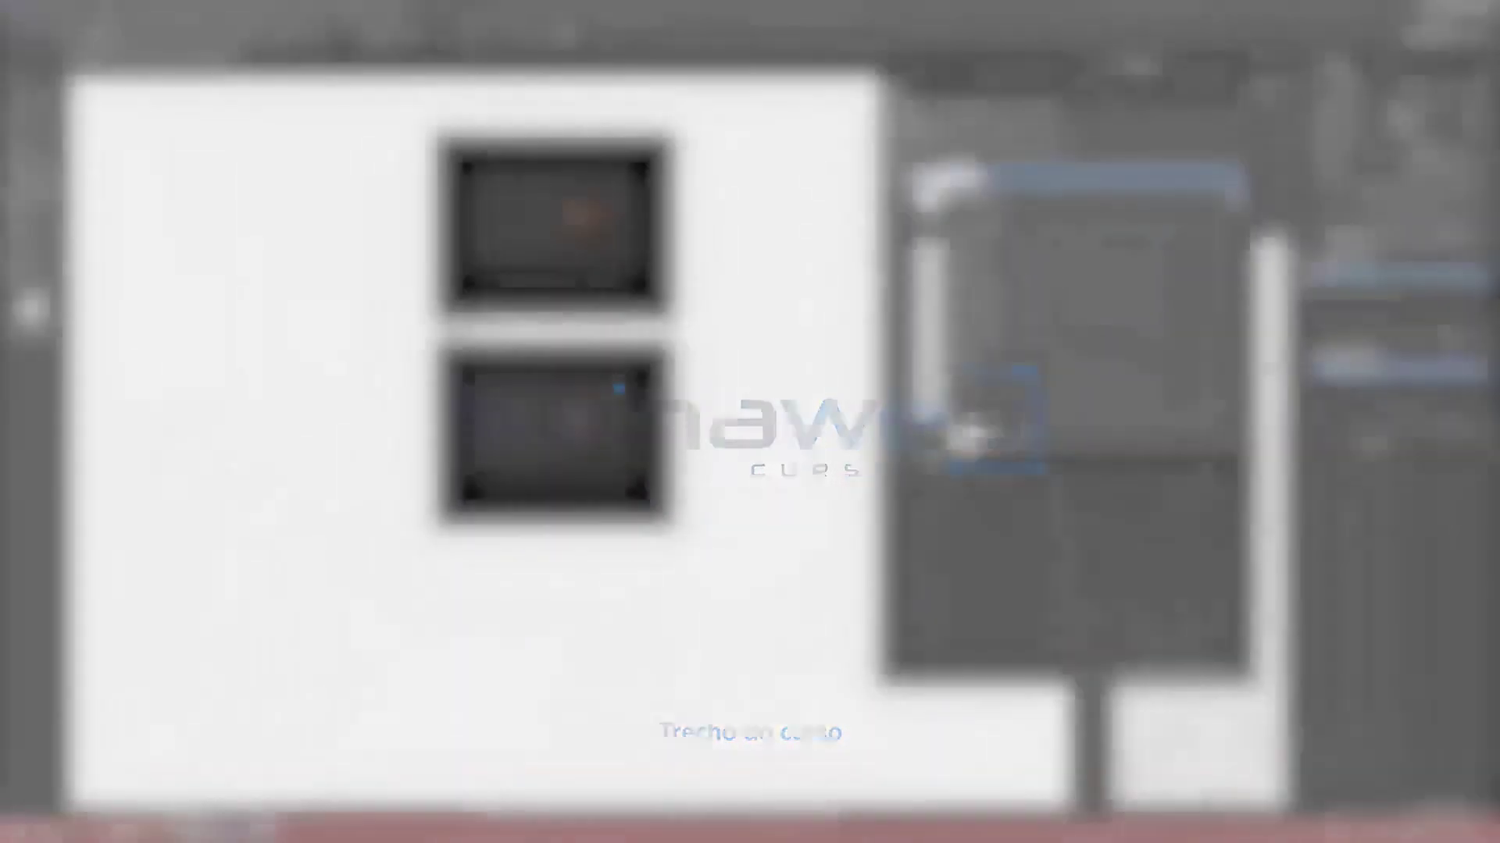
Enter the name 'Pagina 01 e 02' for the duplicated Capa copy artboard
text(gina 01)
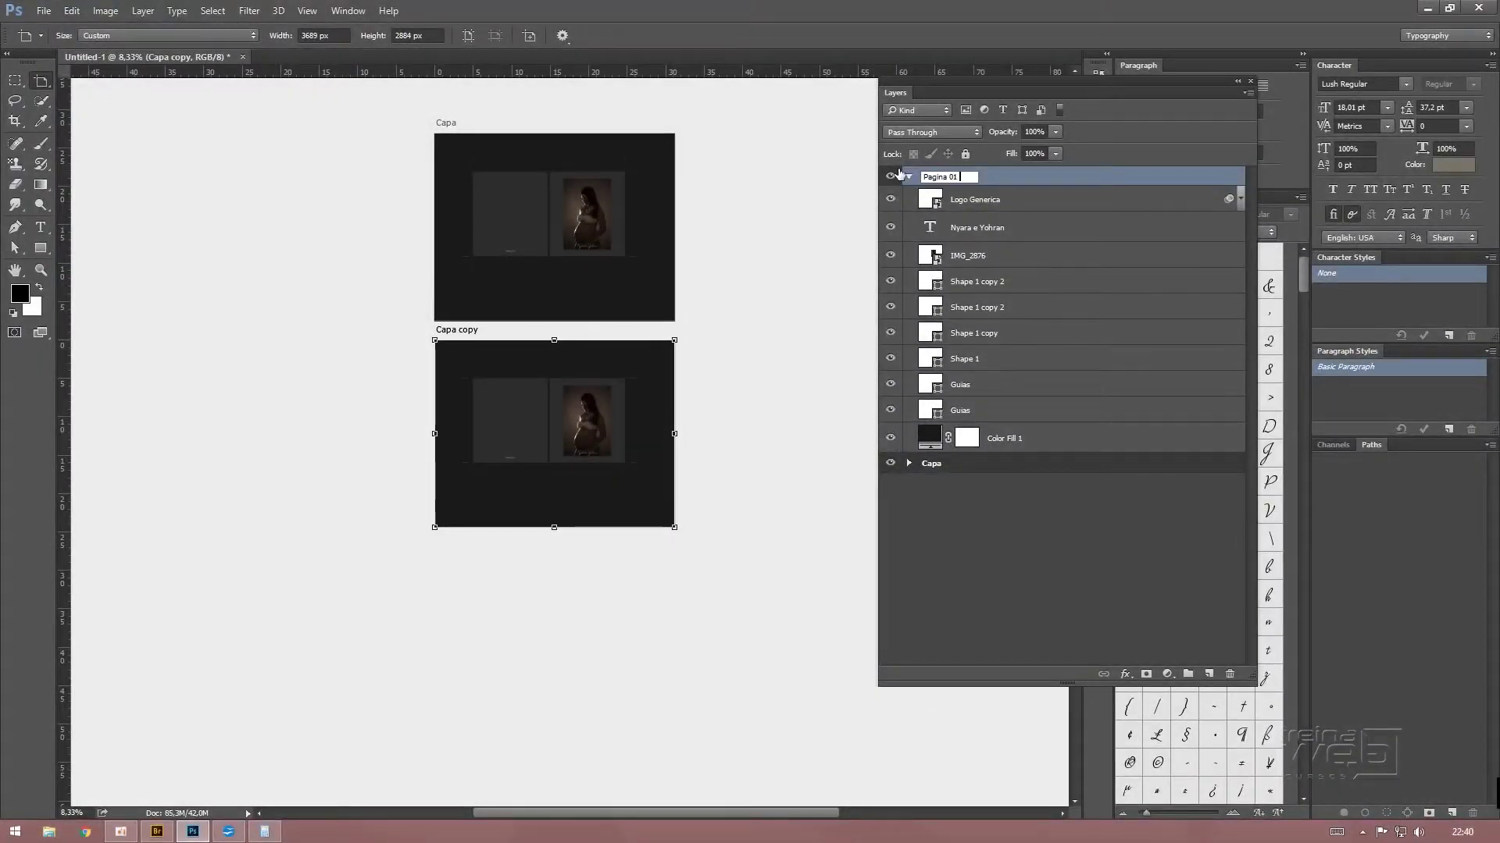
text( e 02)
Commit the 'Pagina 01 e 02' name and bring the lower artboard into view
click(982, 522)
scroll(559, 380, down, 5)
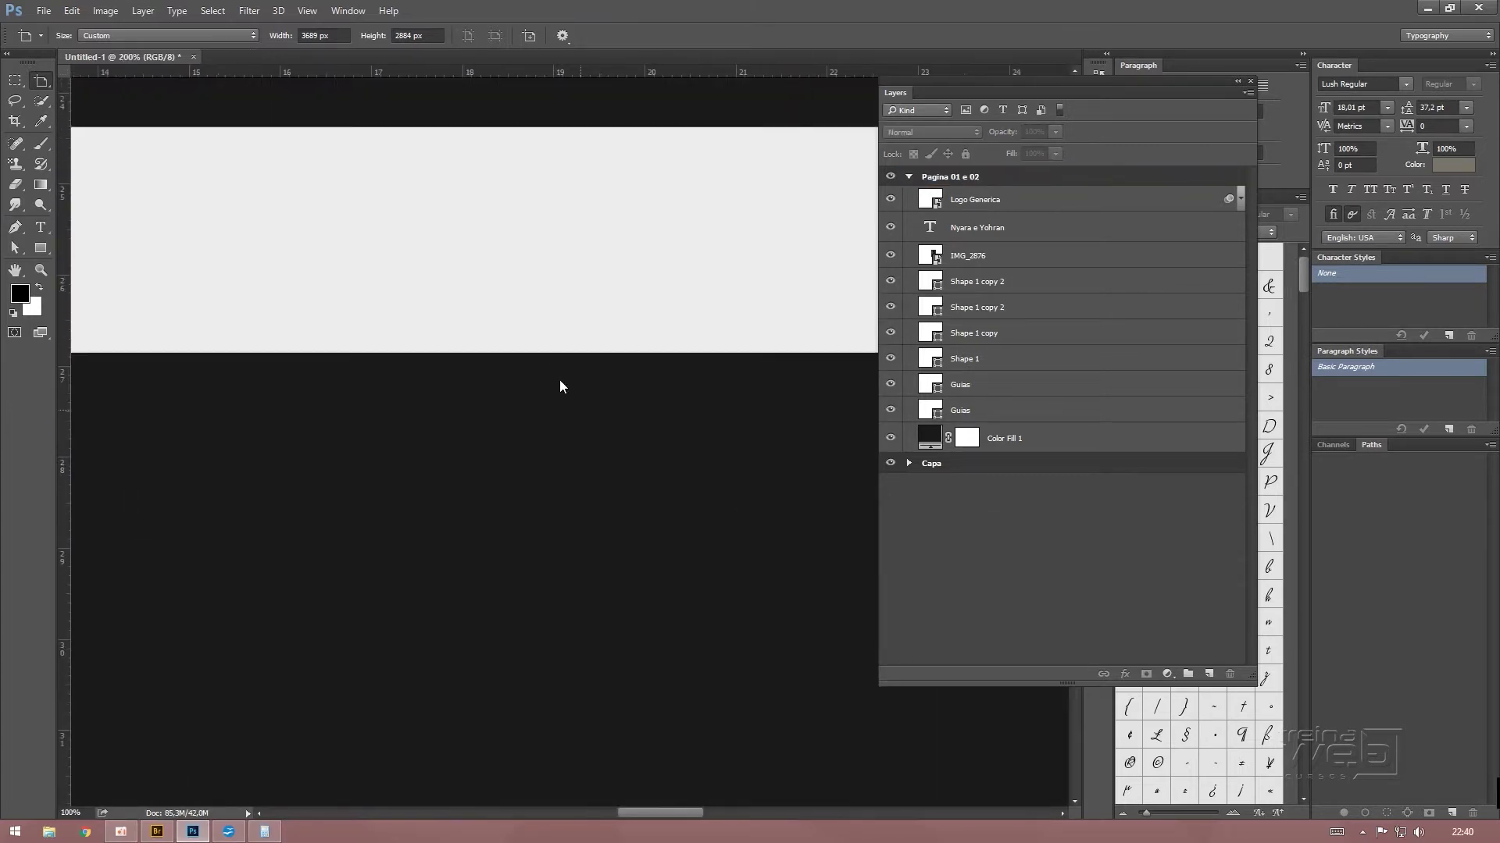
scroll(559, 380, up, 3)
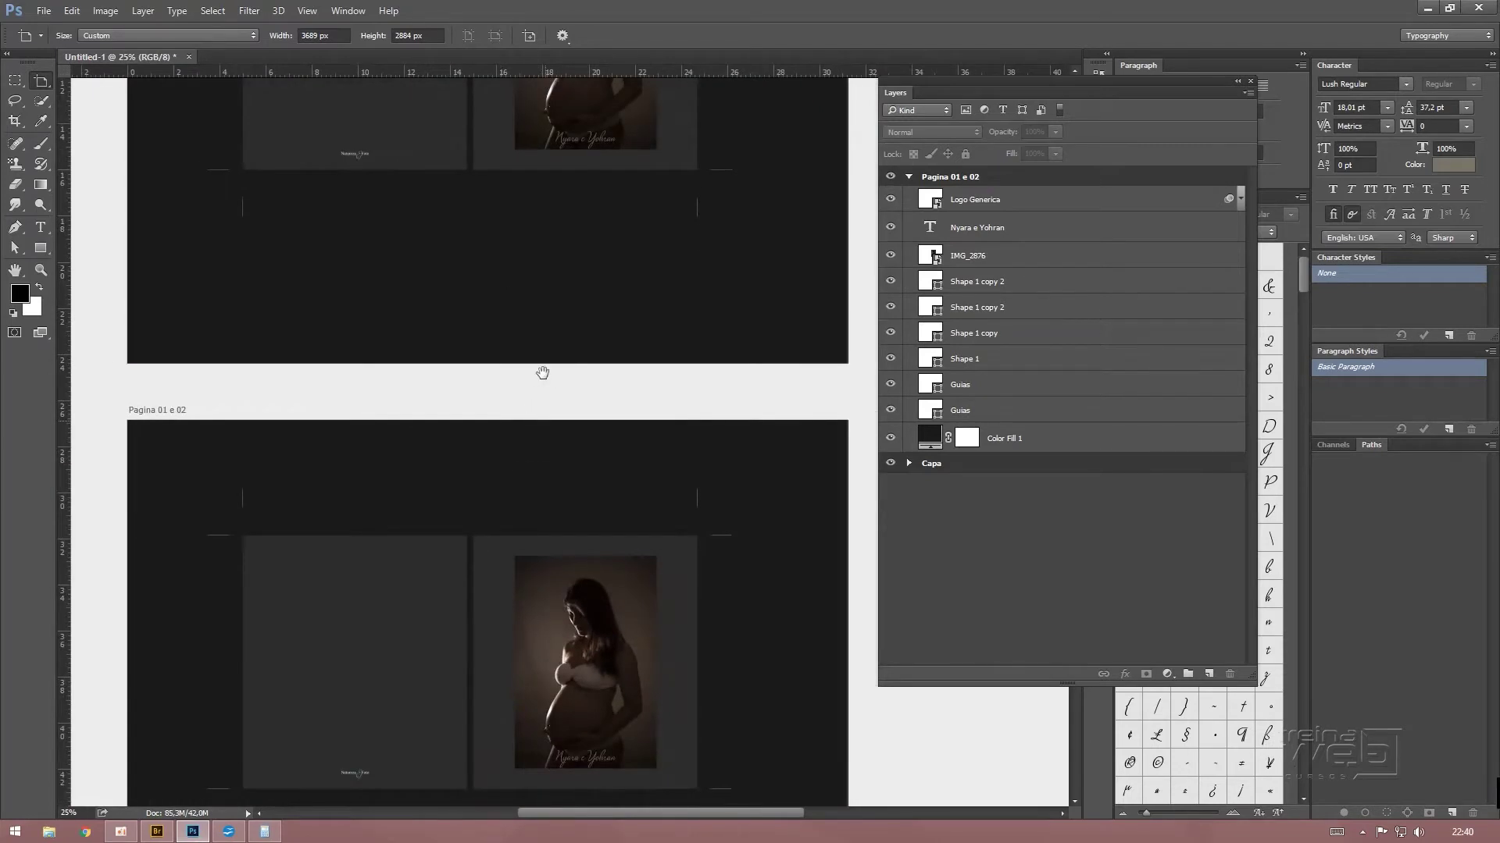
drag(559, 380, 607, 183)
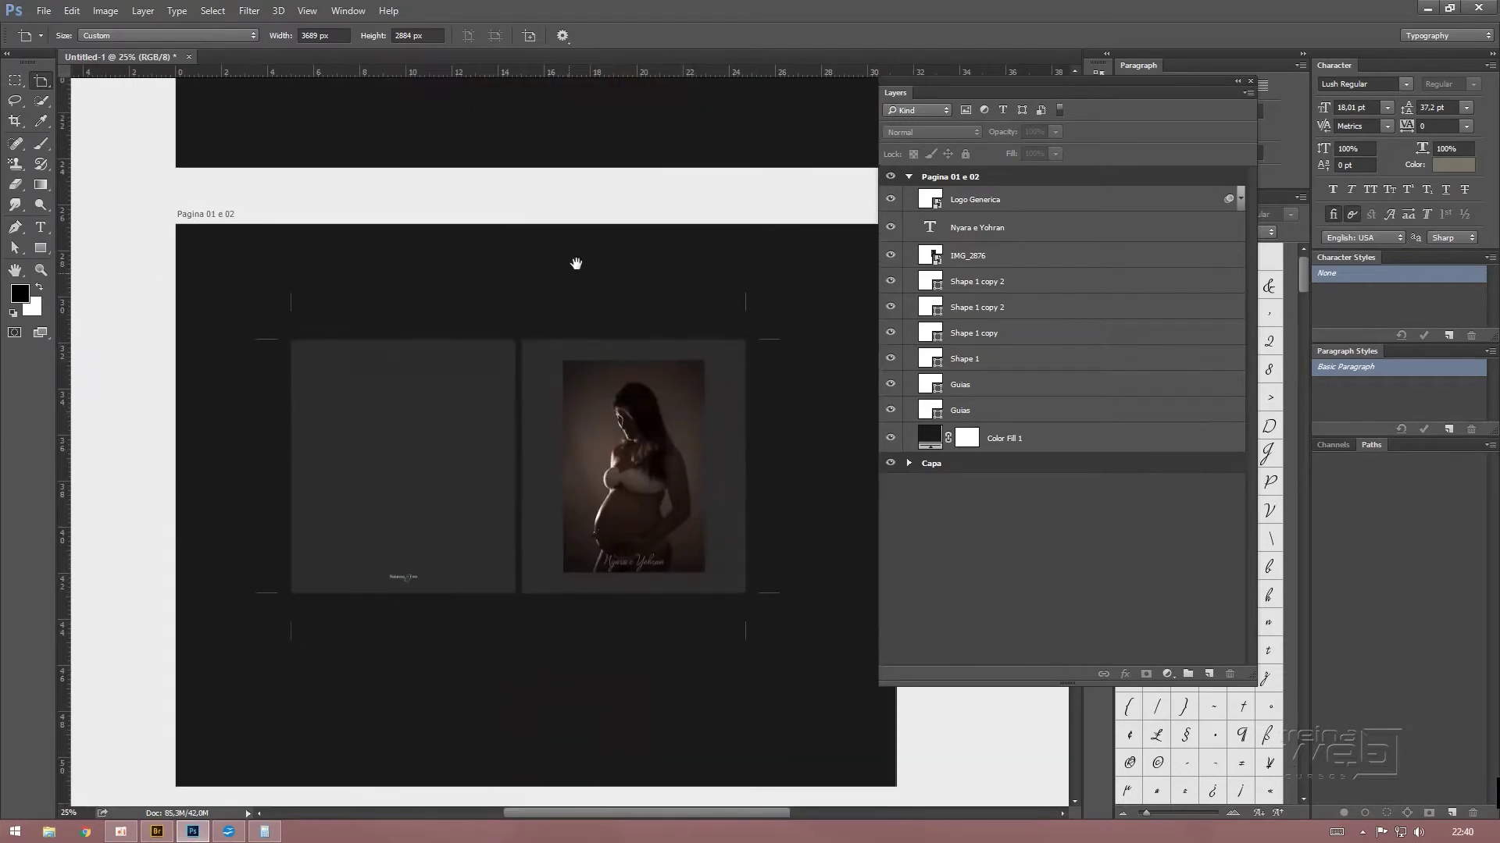
Hide the Nyara e Yohran script names, Logo Generica and IMG_2876 photo layers
click(892, 229)
click(890, 231)
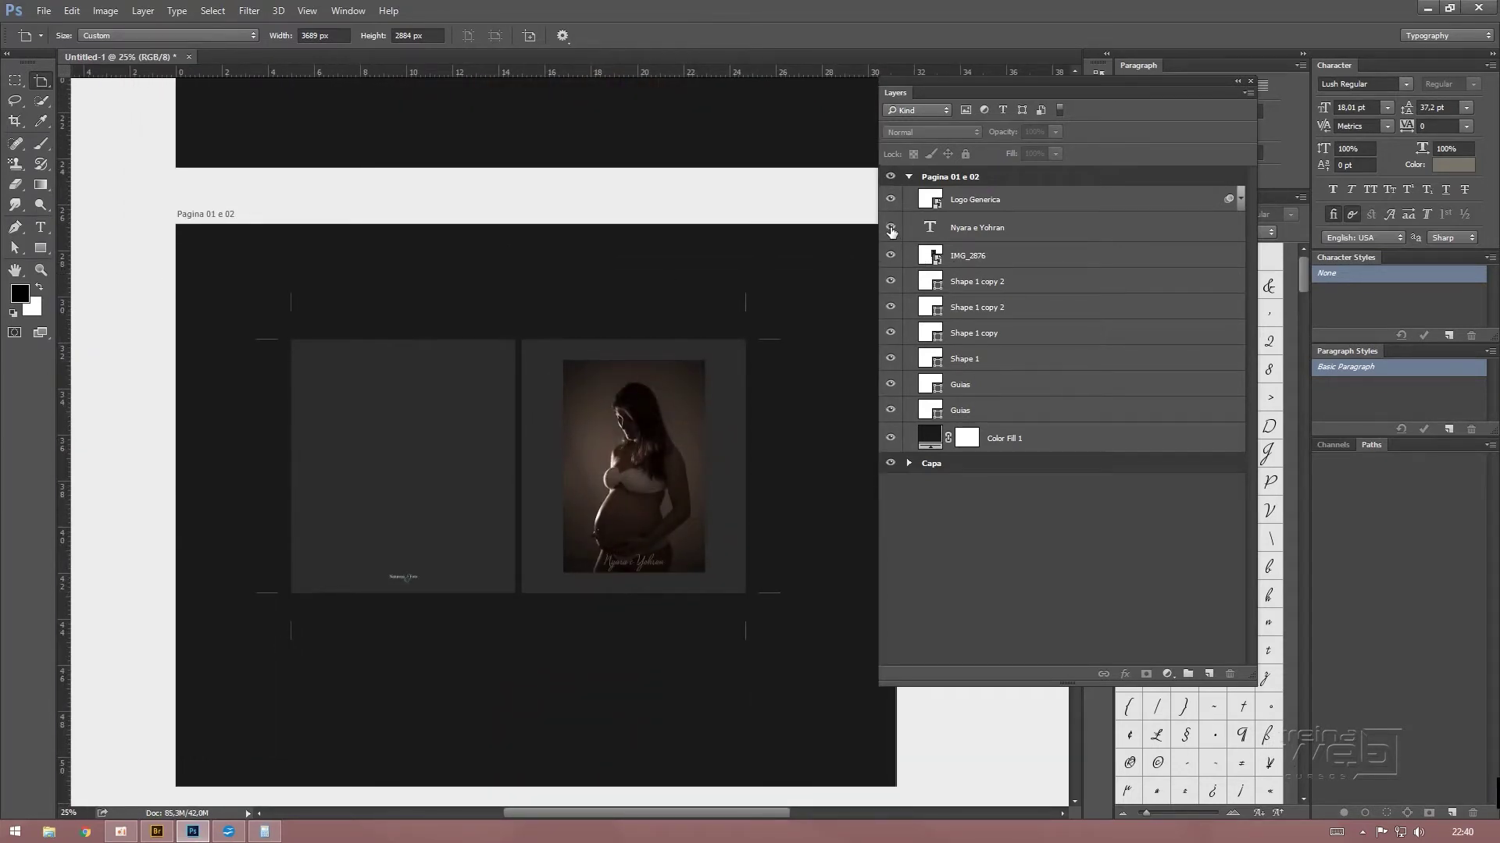
click(892, 200)
click(891, 202)
click(891, 256)
click(891, 256)
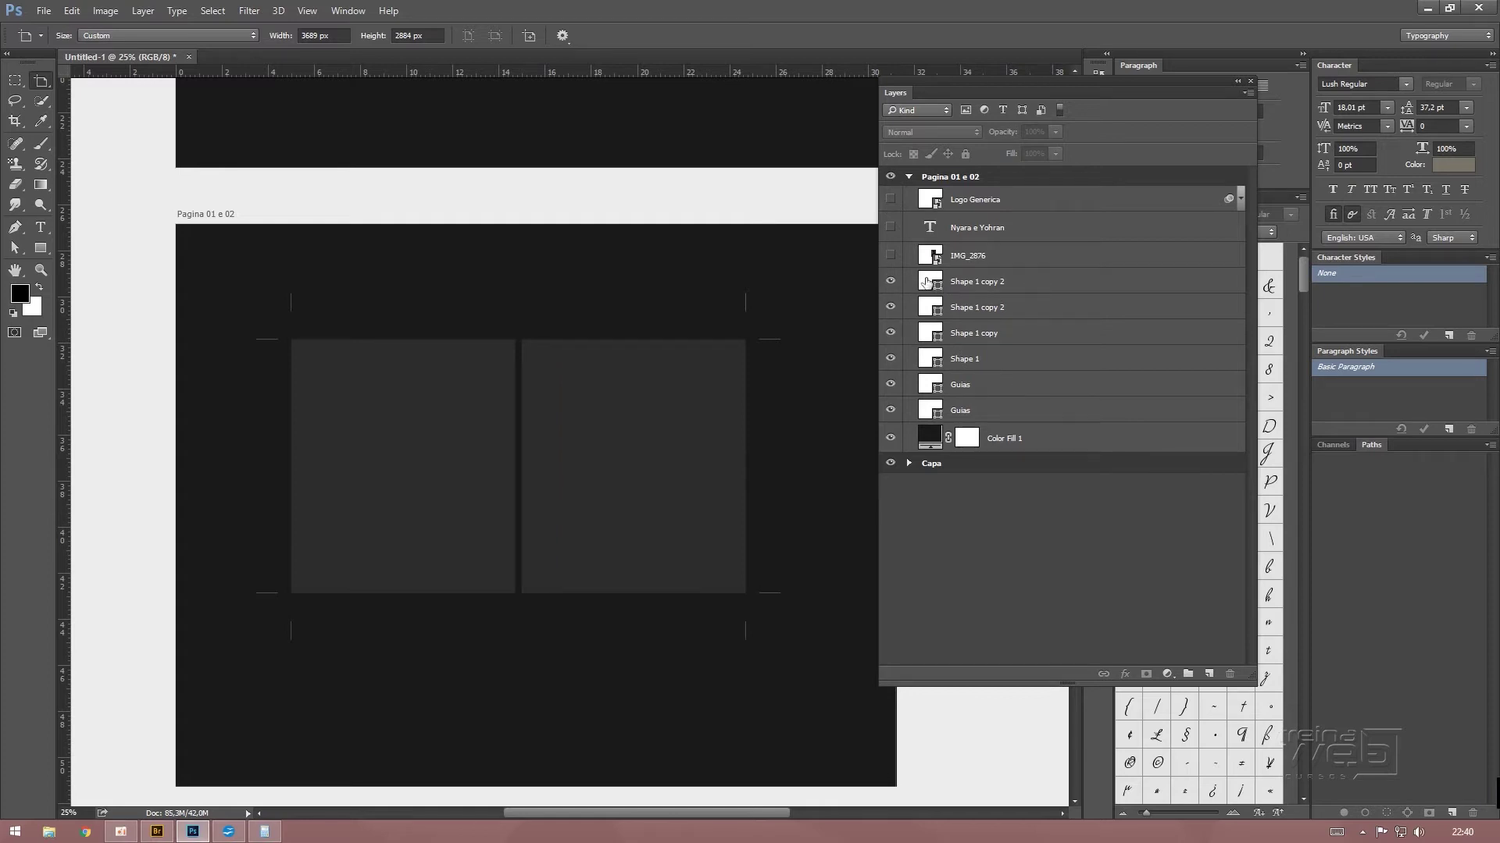
Set both Guias page rectangles to 100% fill so they are solid white
click(926, 281)
click(921, 307)
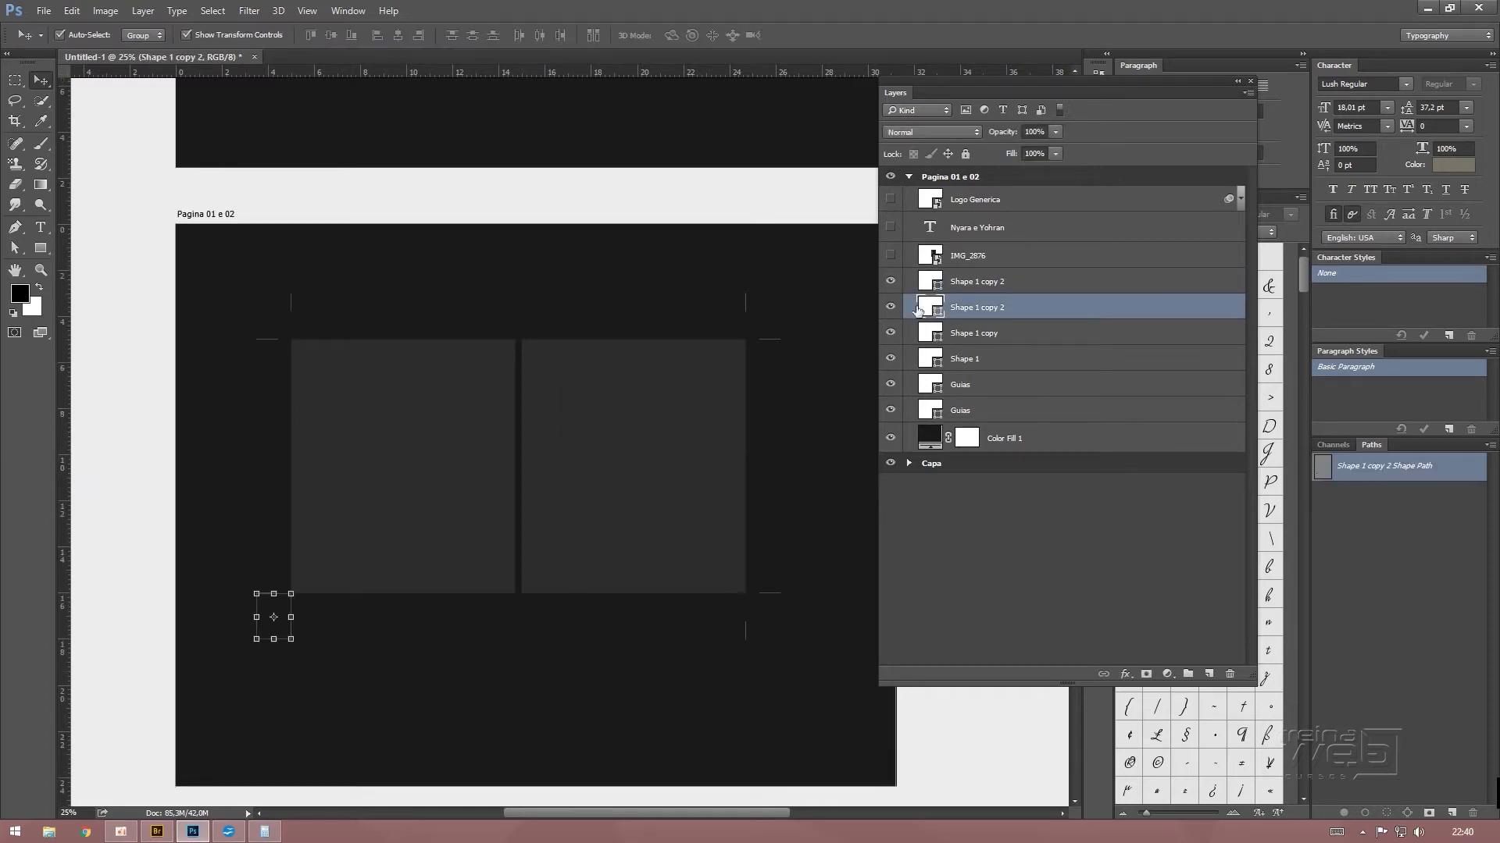
click(931, 365)
click(936, 387)
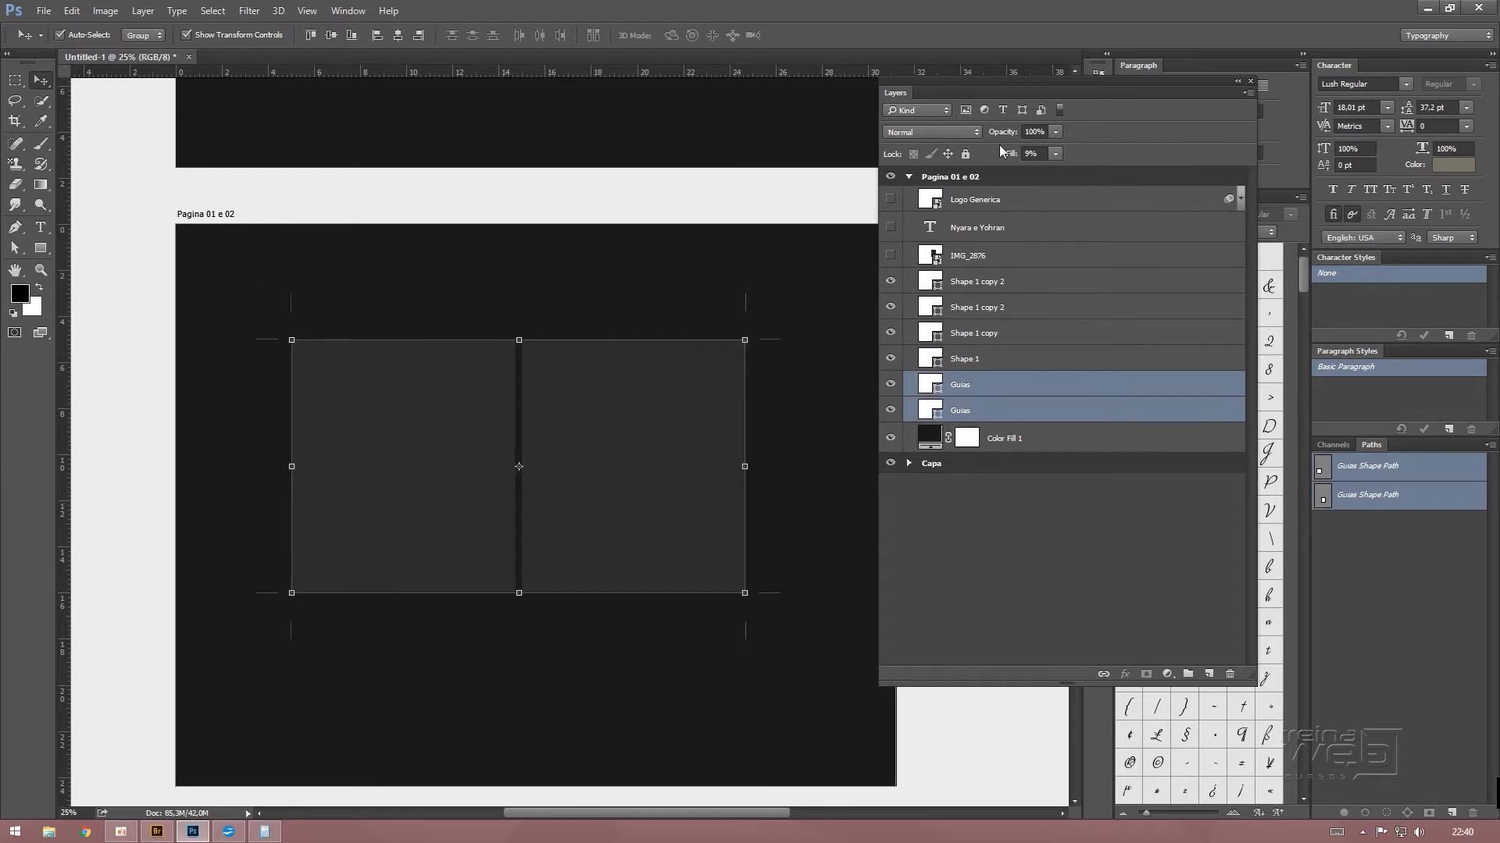
drag(1000, 151, 1218, 142)
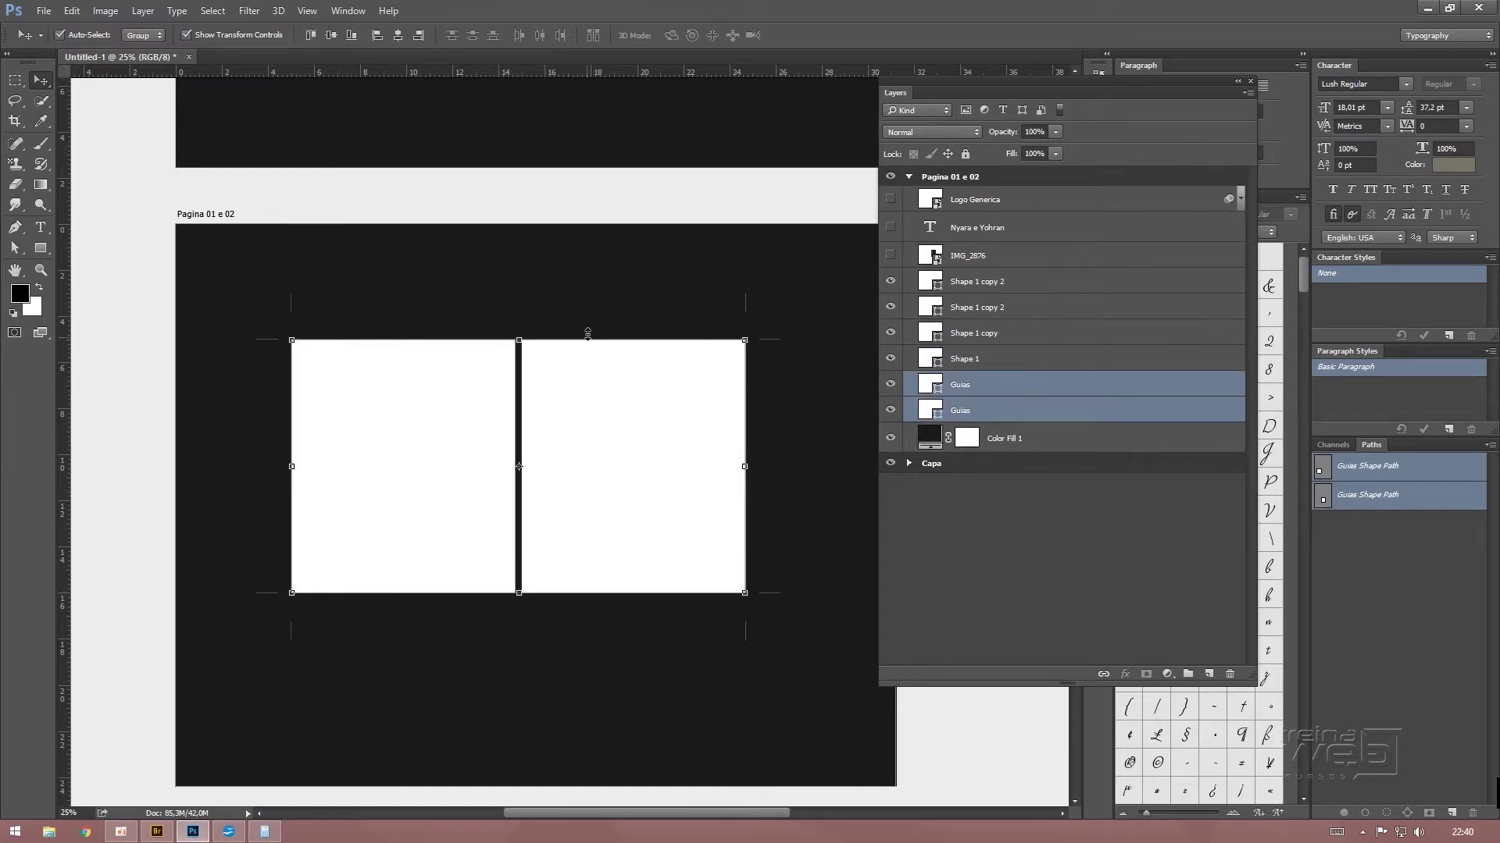
click(1037, 560)
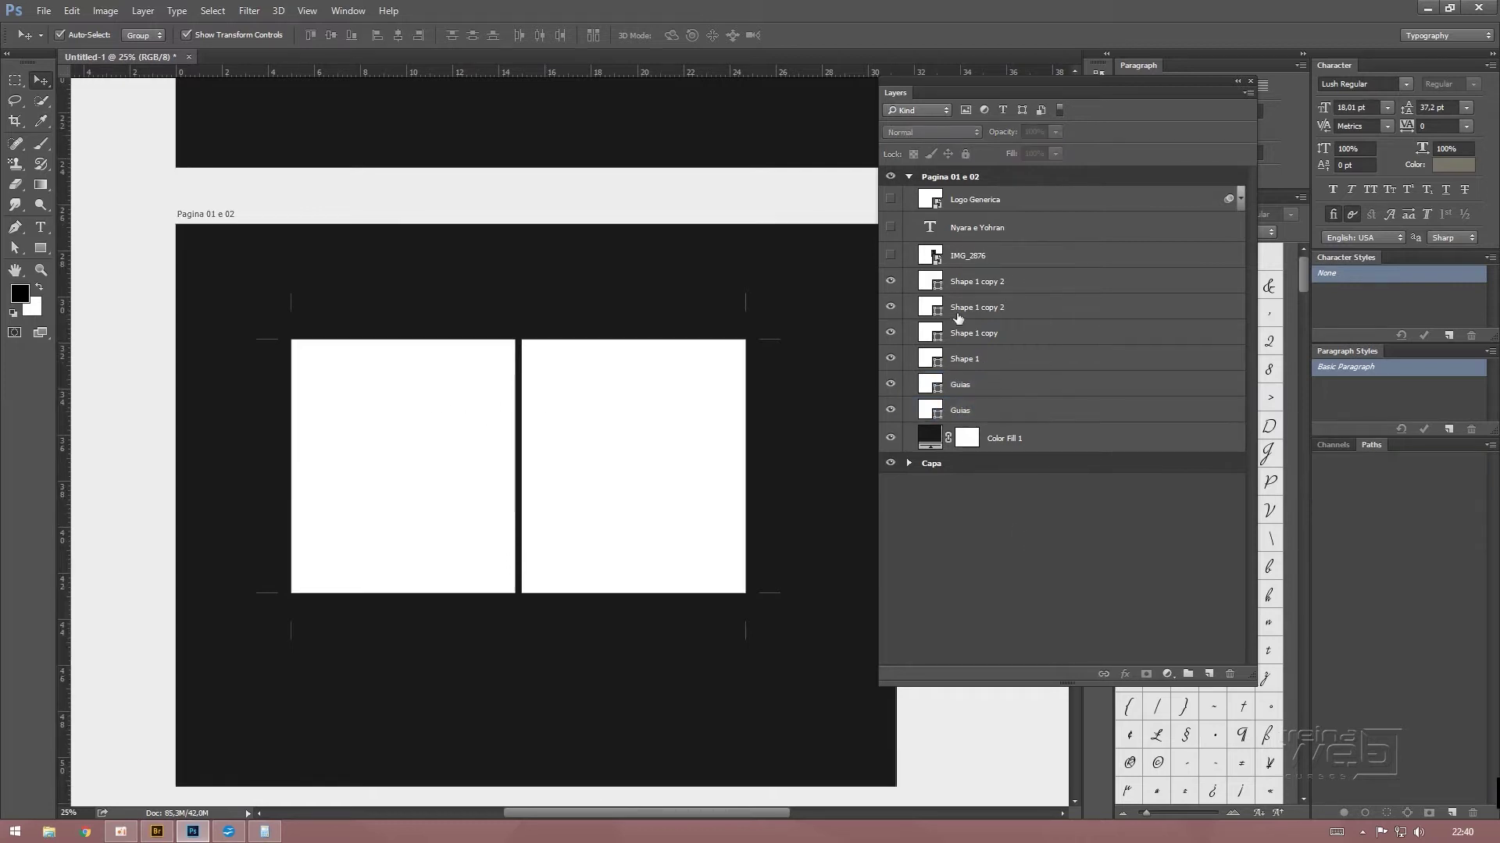
Delete the Logo Generica, Nyara e Yohran and IMG_2876 layers
click(934, 257)
shift+click(931, 205)
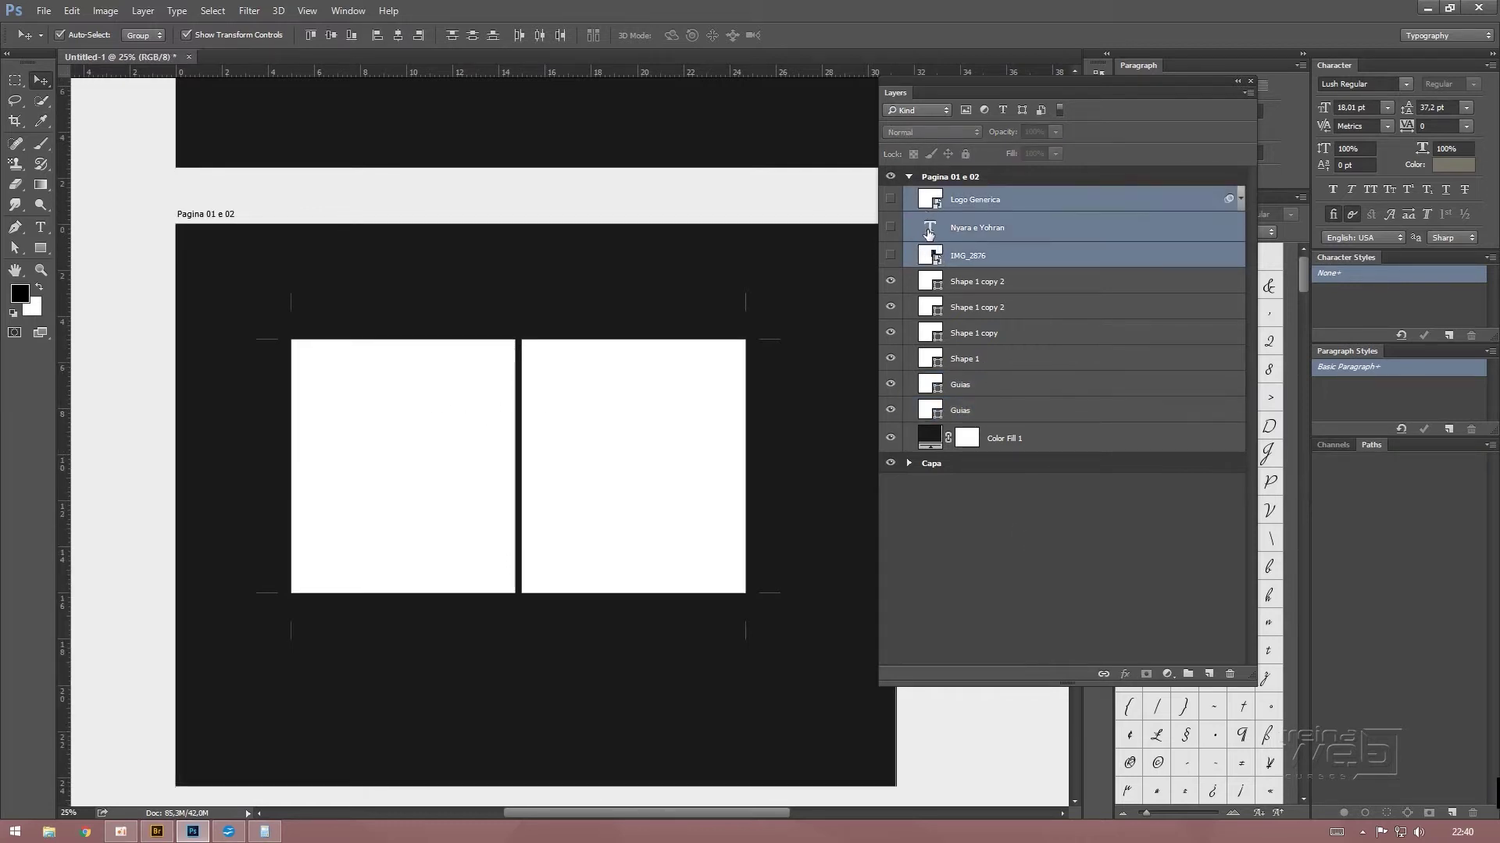
drag(929, 232, 1229, 673)
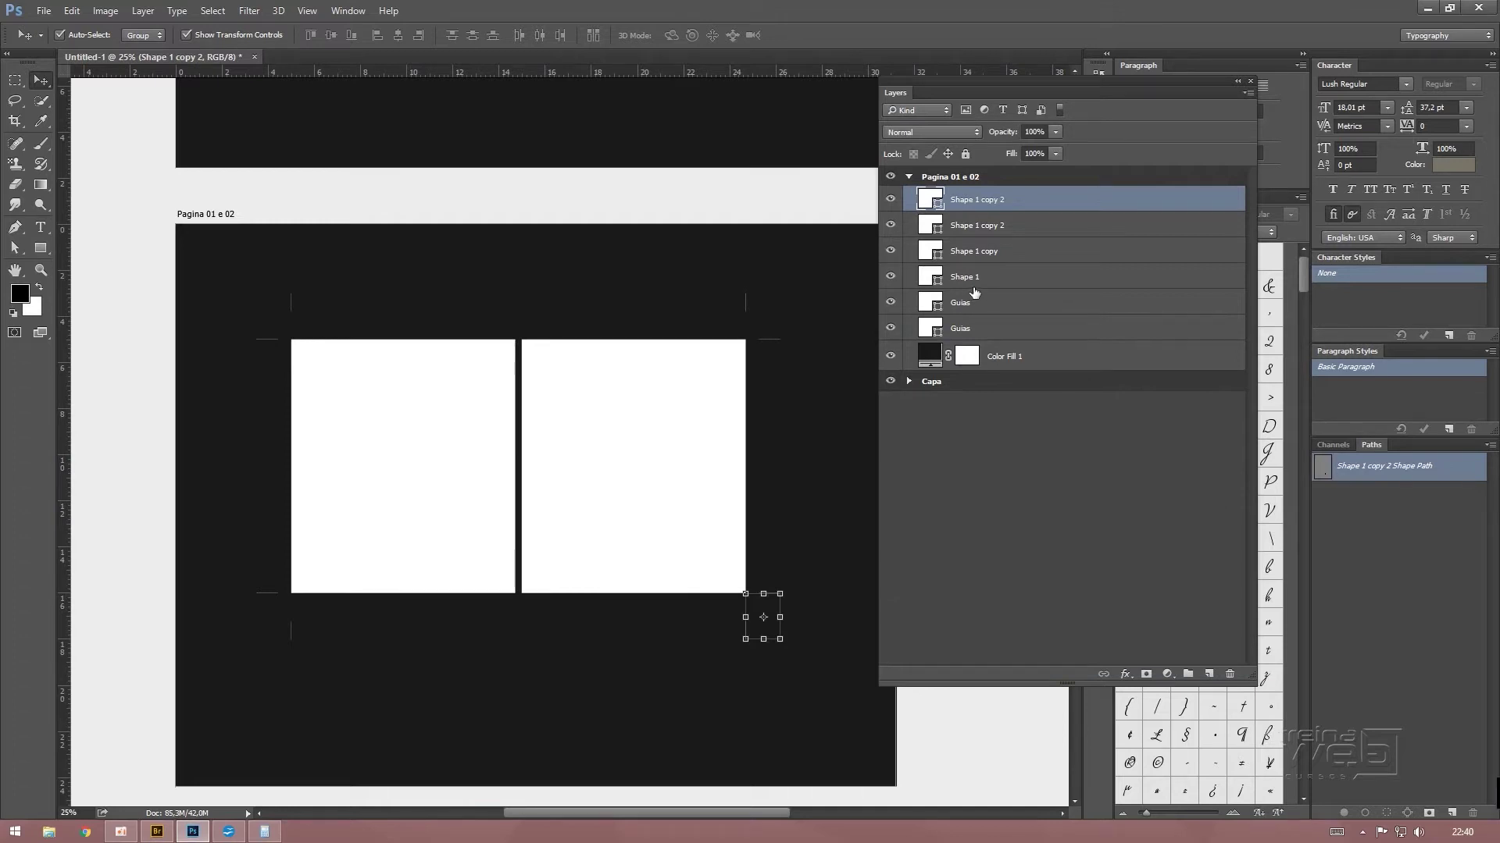
With the Shape 1 layer selected, show the guides and choose the Line Tool
click(932, 277)
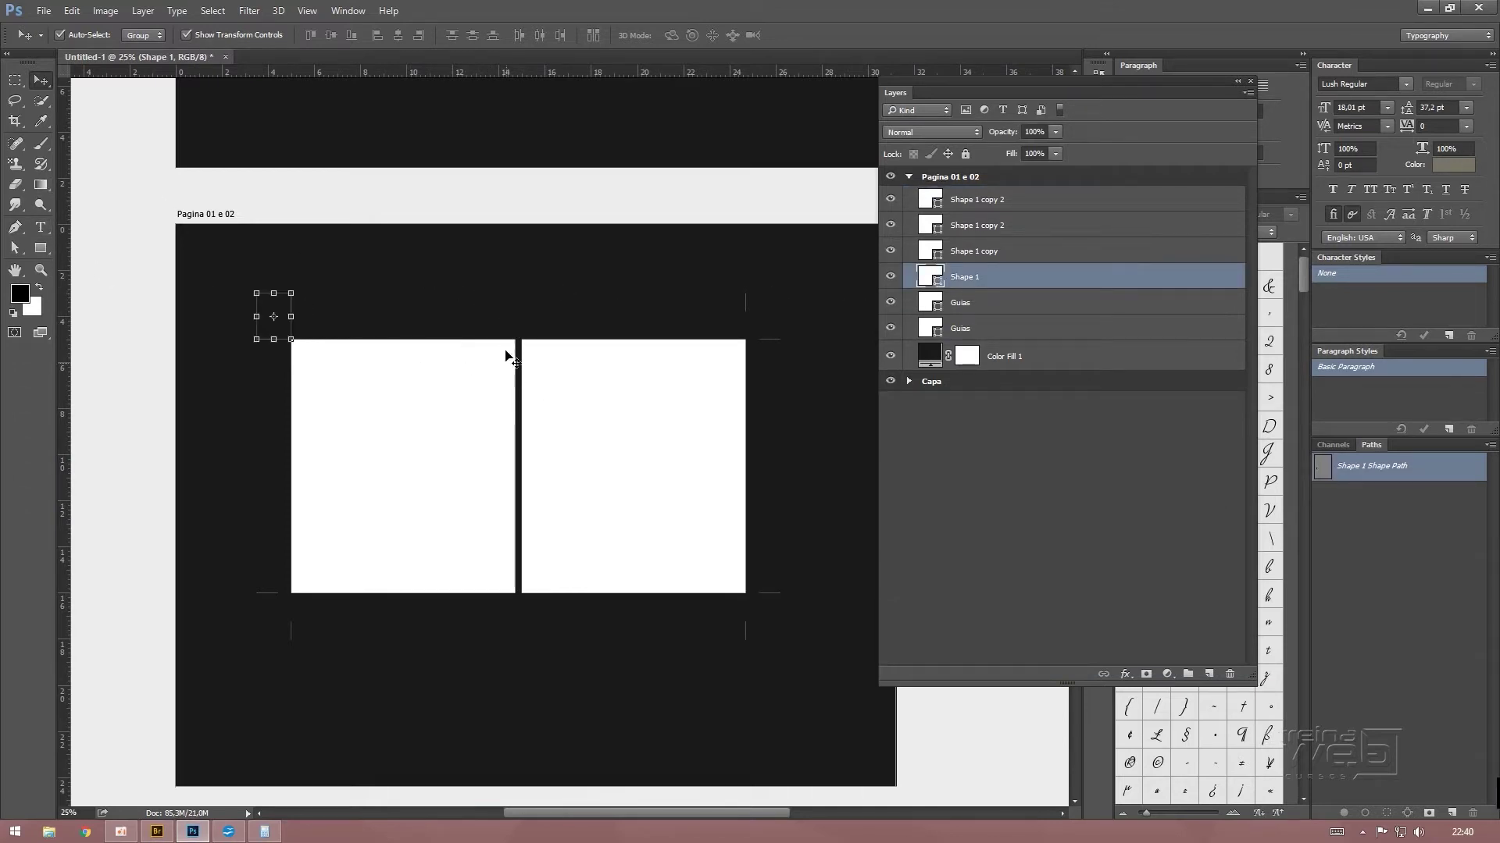
key(ctrl+semicolon)
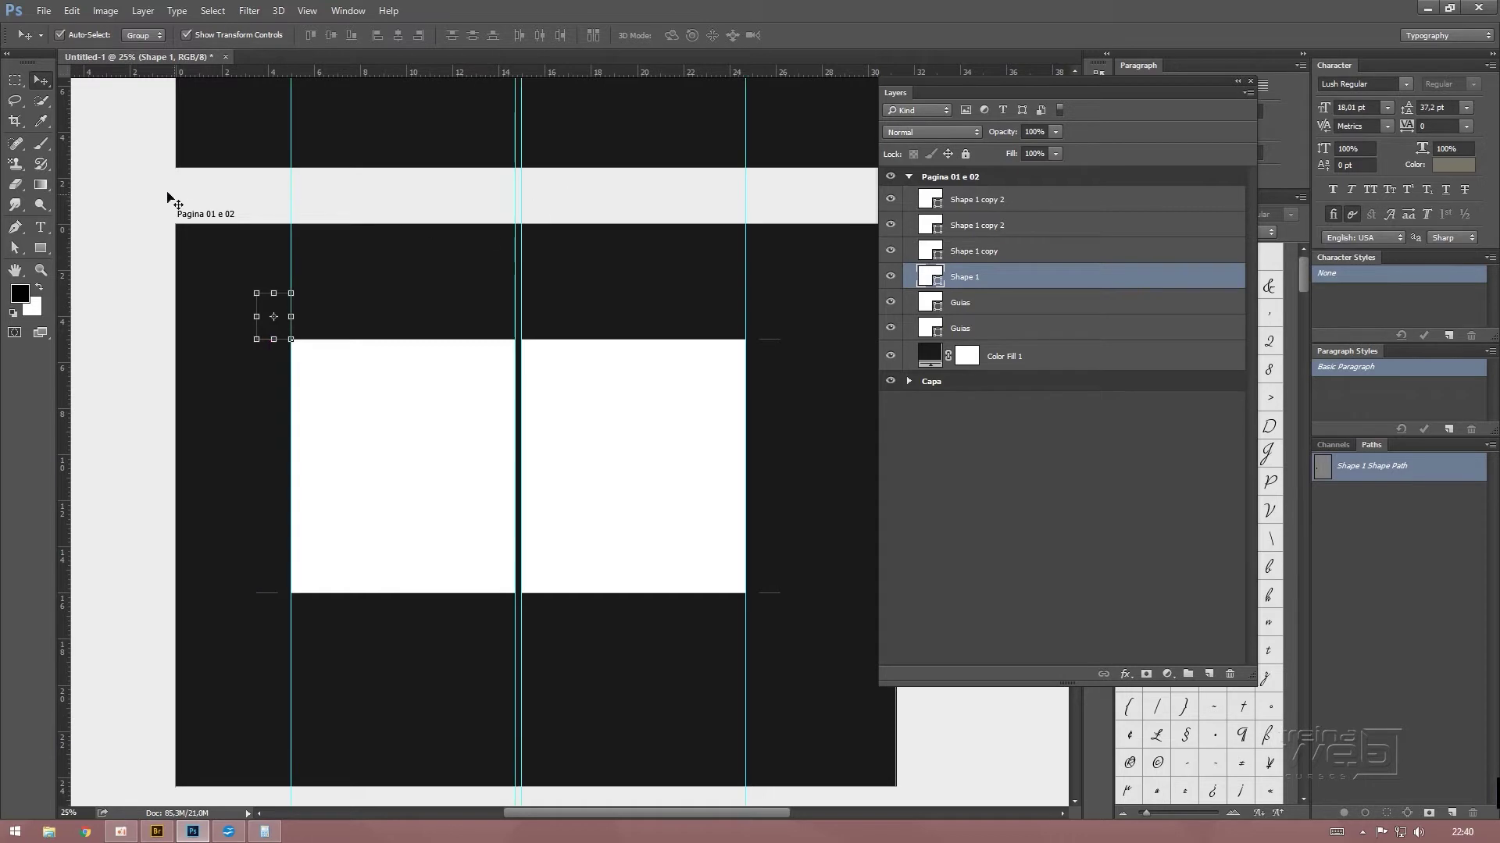
click(41, 248)
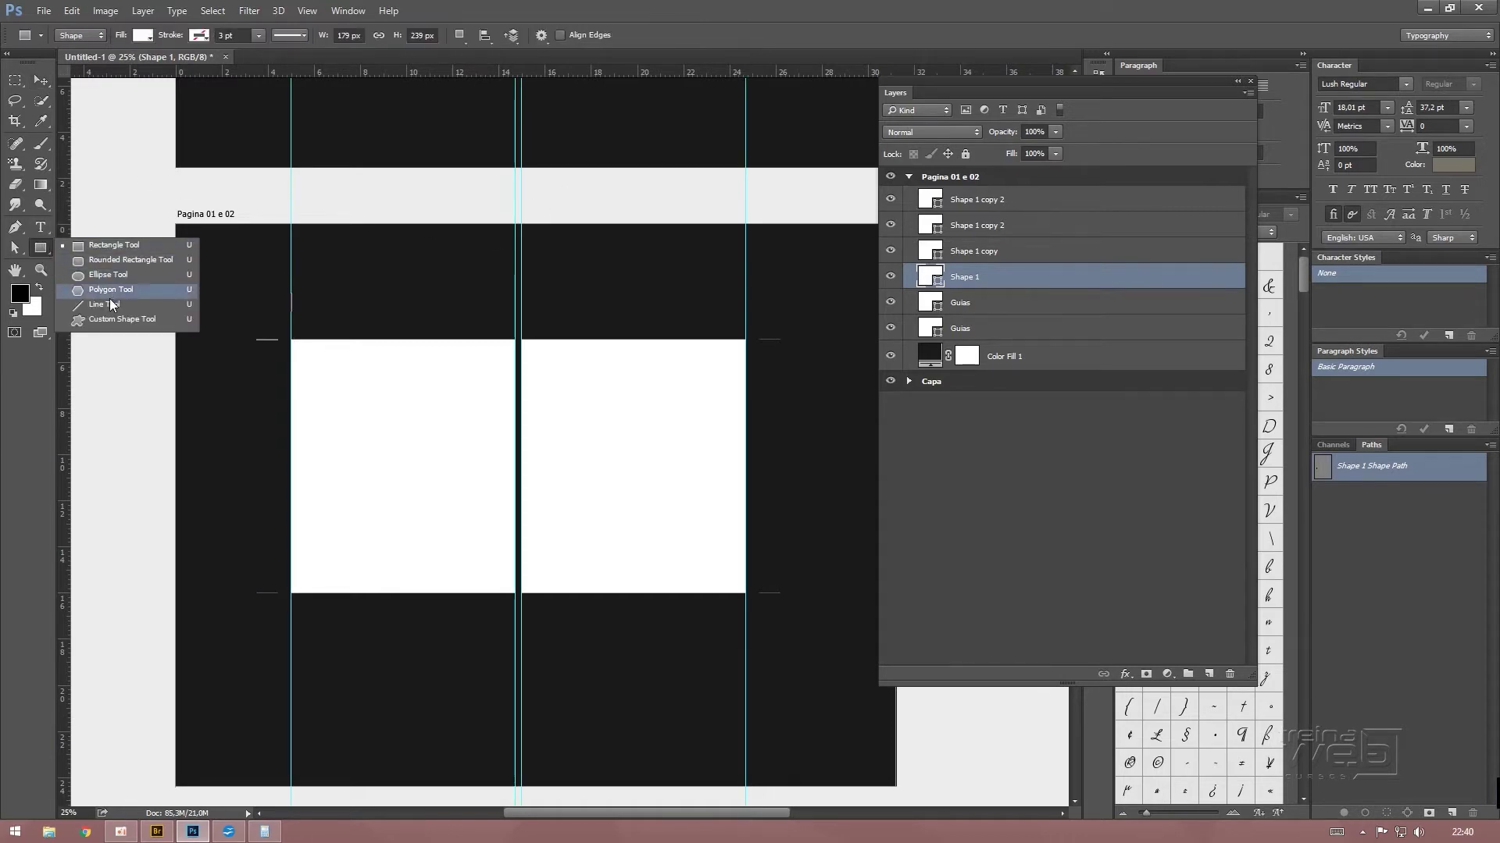
click(103, 305)
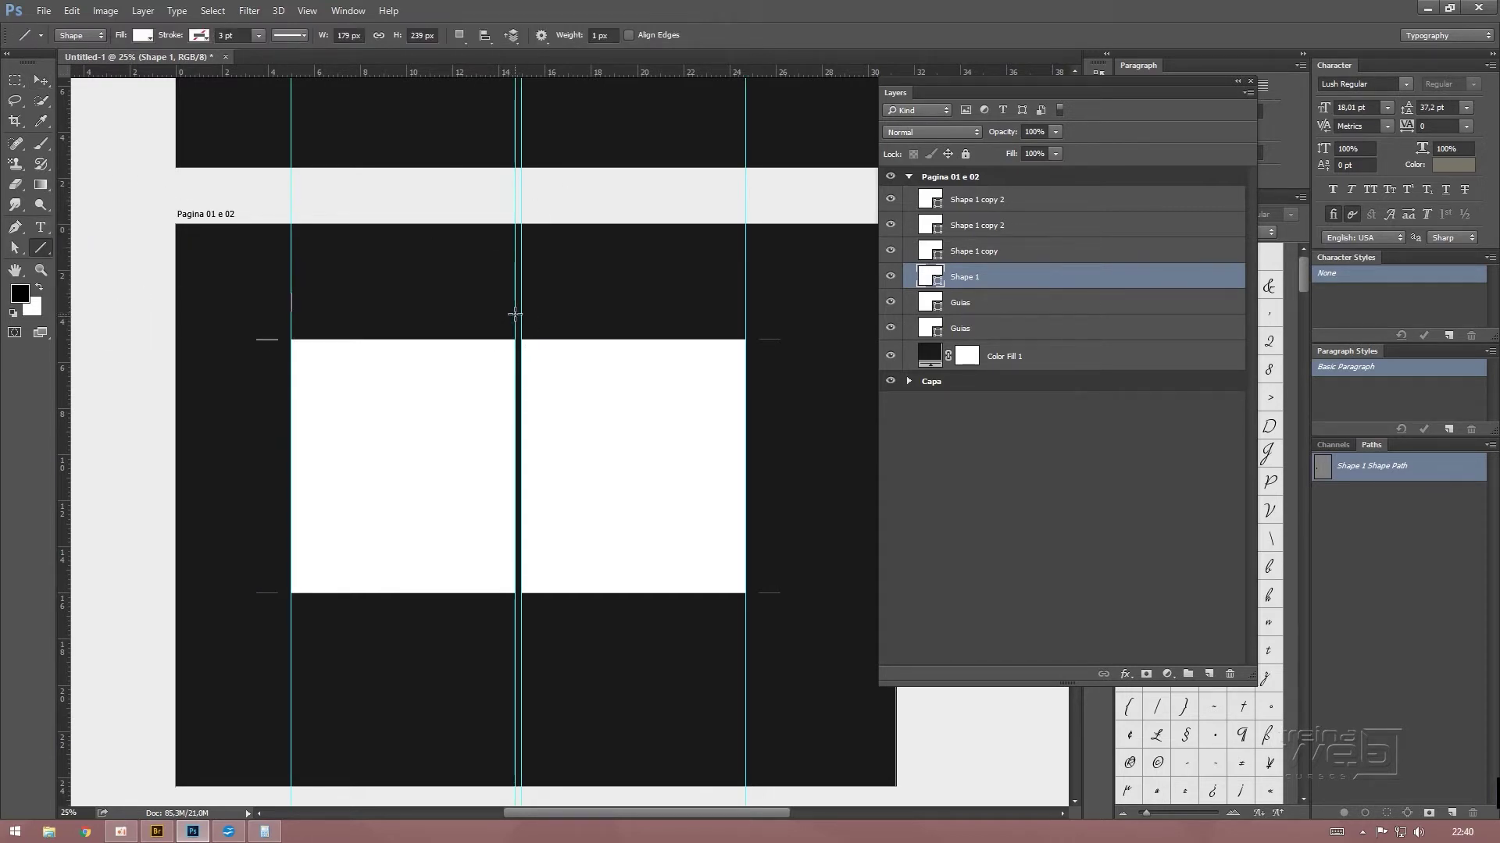
mouse_move(444, 72)
mouse_down()
mouse_move(439, 329)
mouse_move(452, 317)
mouse_up()
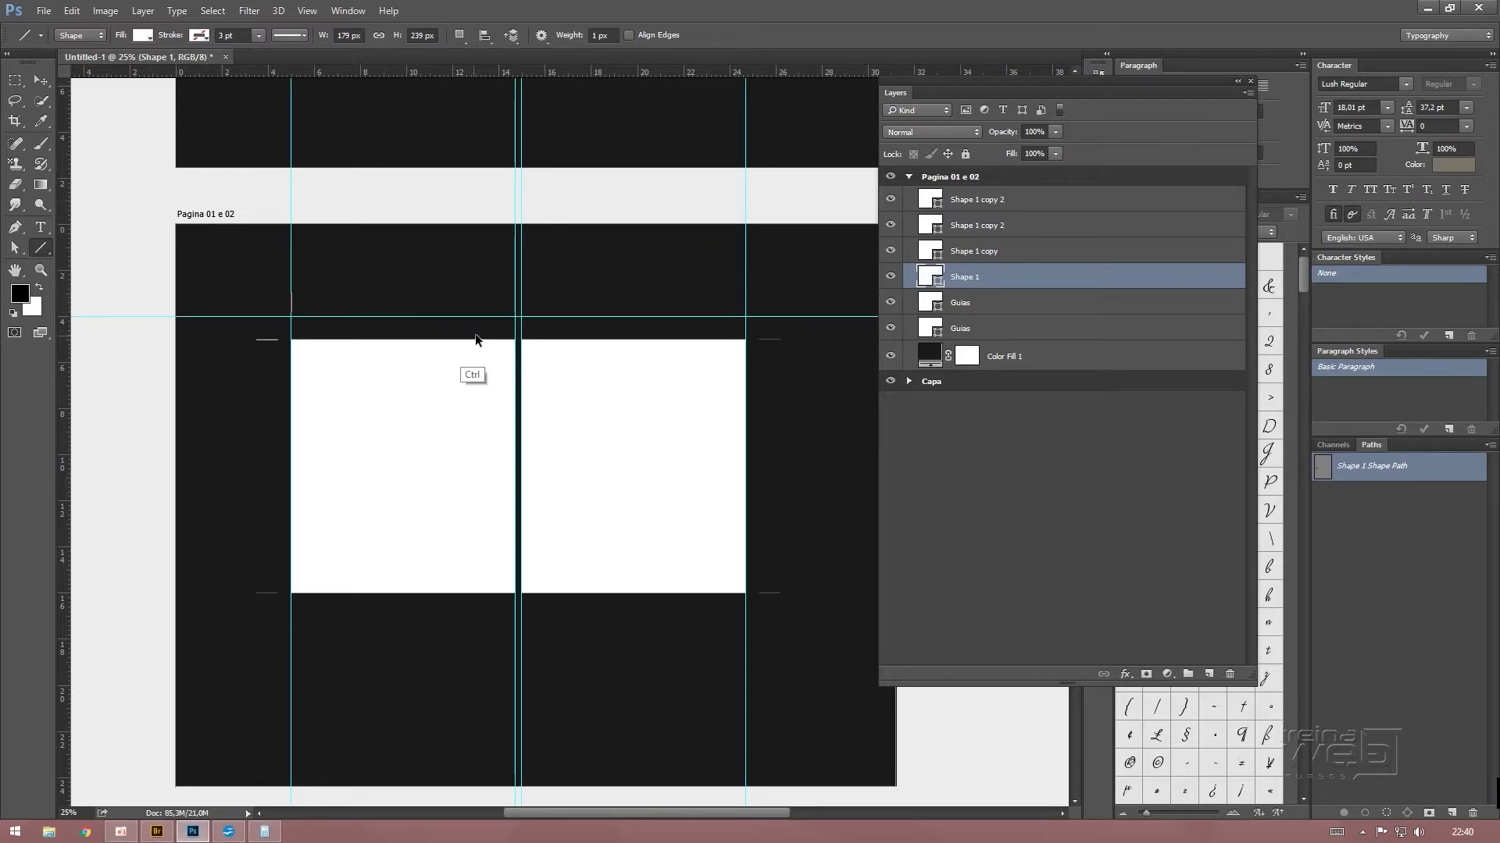
key(ctrl+z)
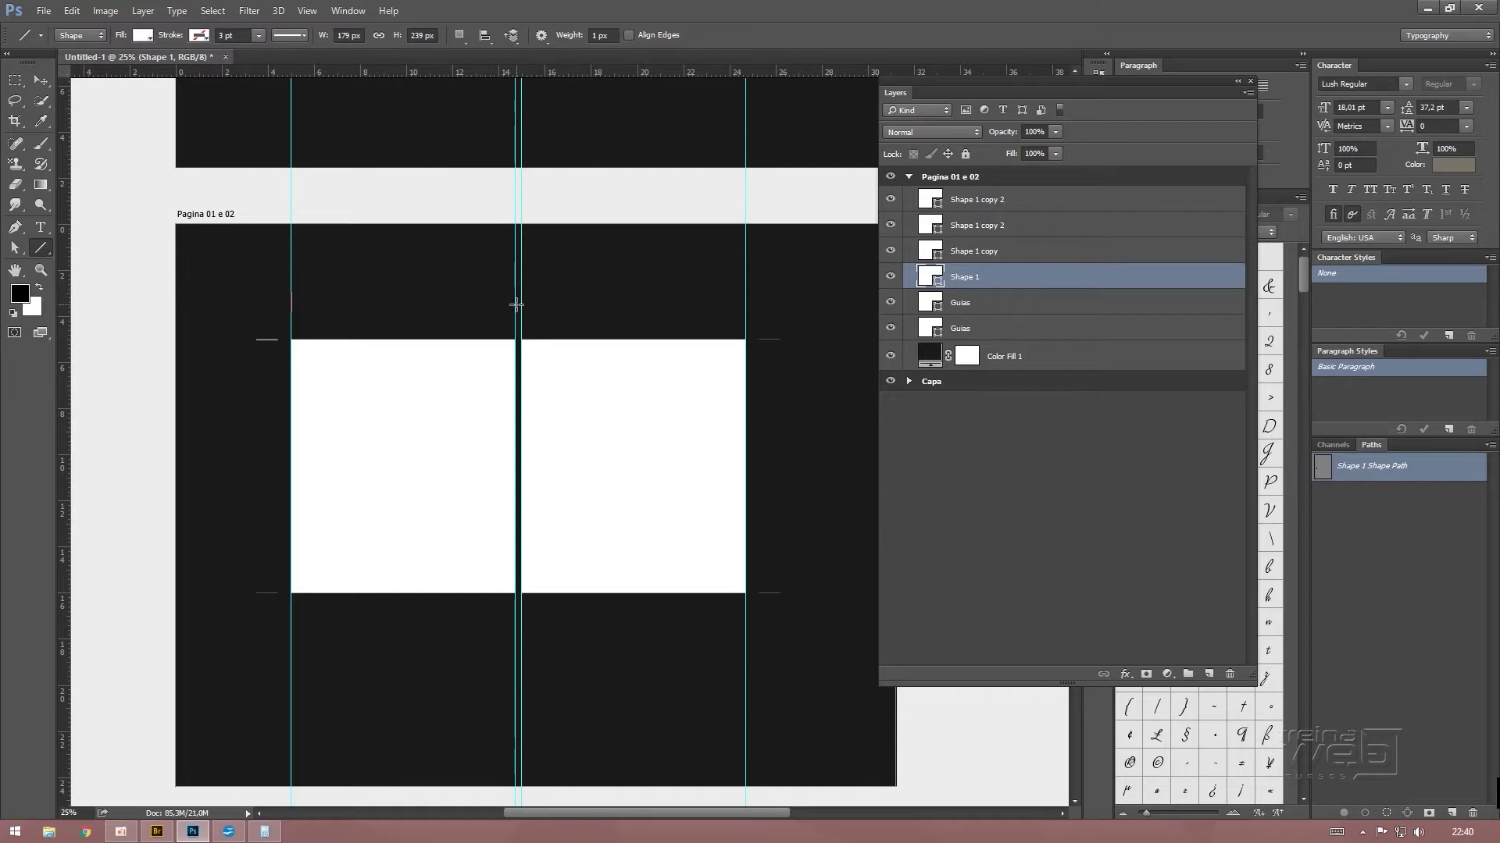
Draw two short vertical crop marks above the spine gap at the guide positions
drag(516, 306, 515, 272)
drag(521, 305, 522, 272)
shift+click(1019, 256)
click(890, 278)
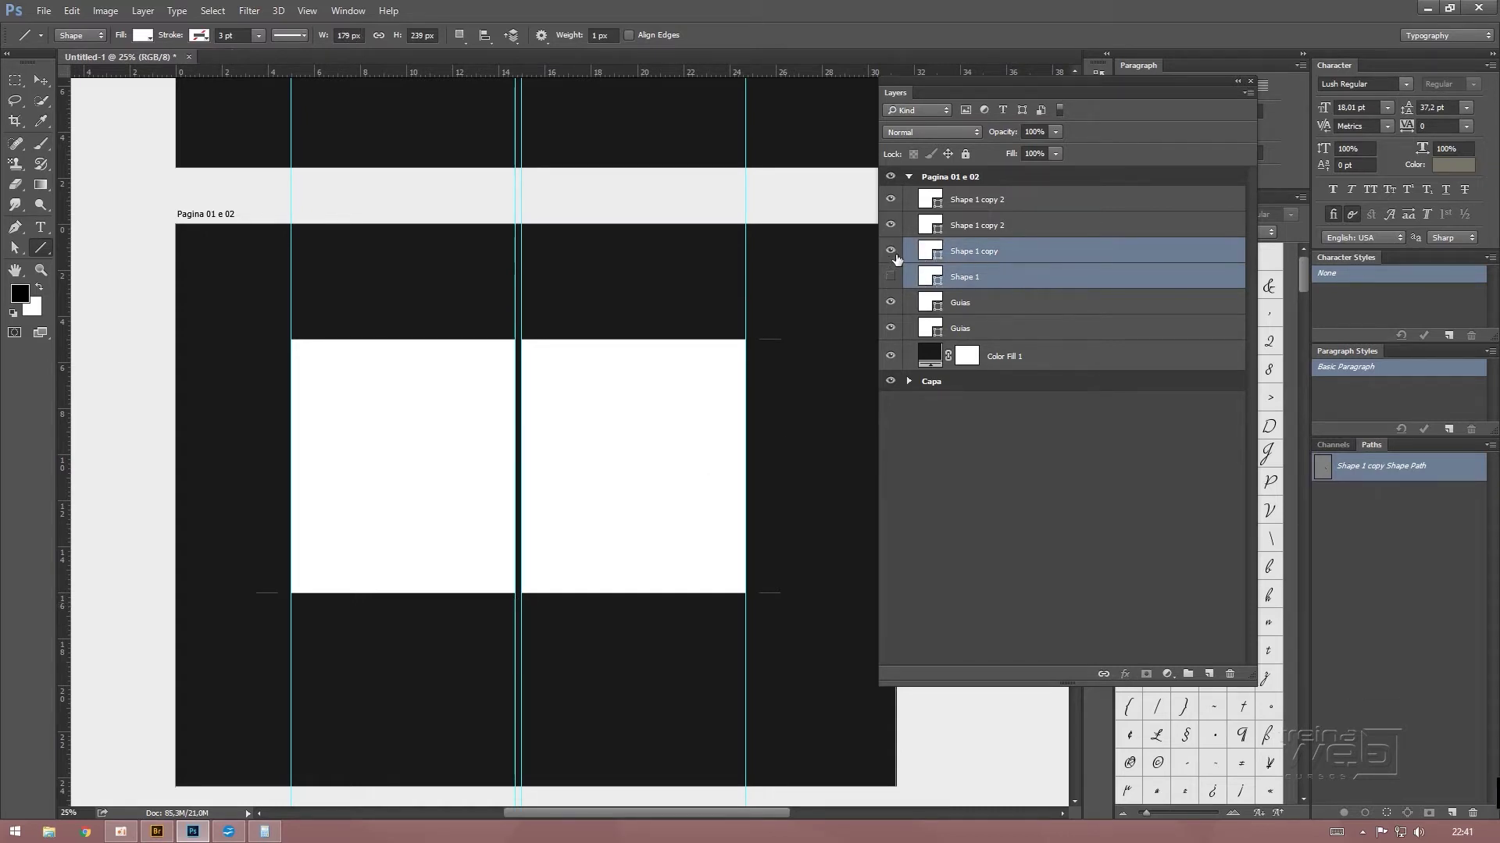
Toggle the Shape 1 copy and Shape 1 copy 2 layers' visibility to check the crop marks
click(971, 458)
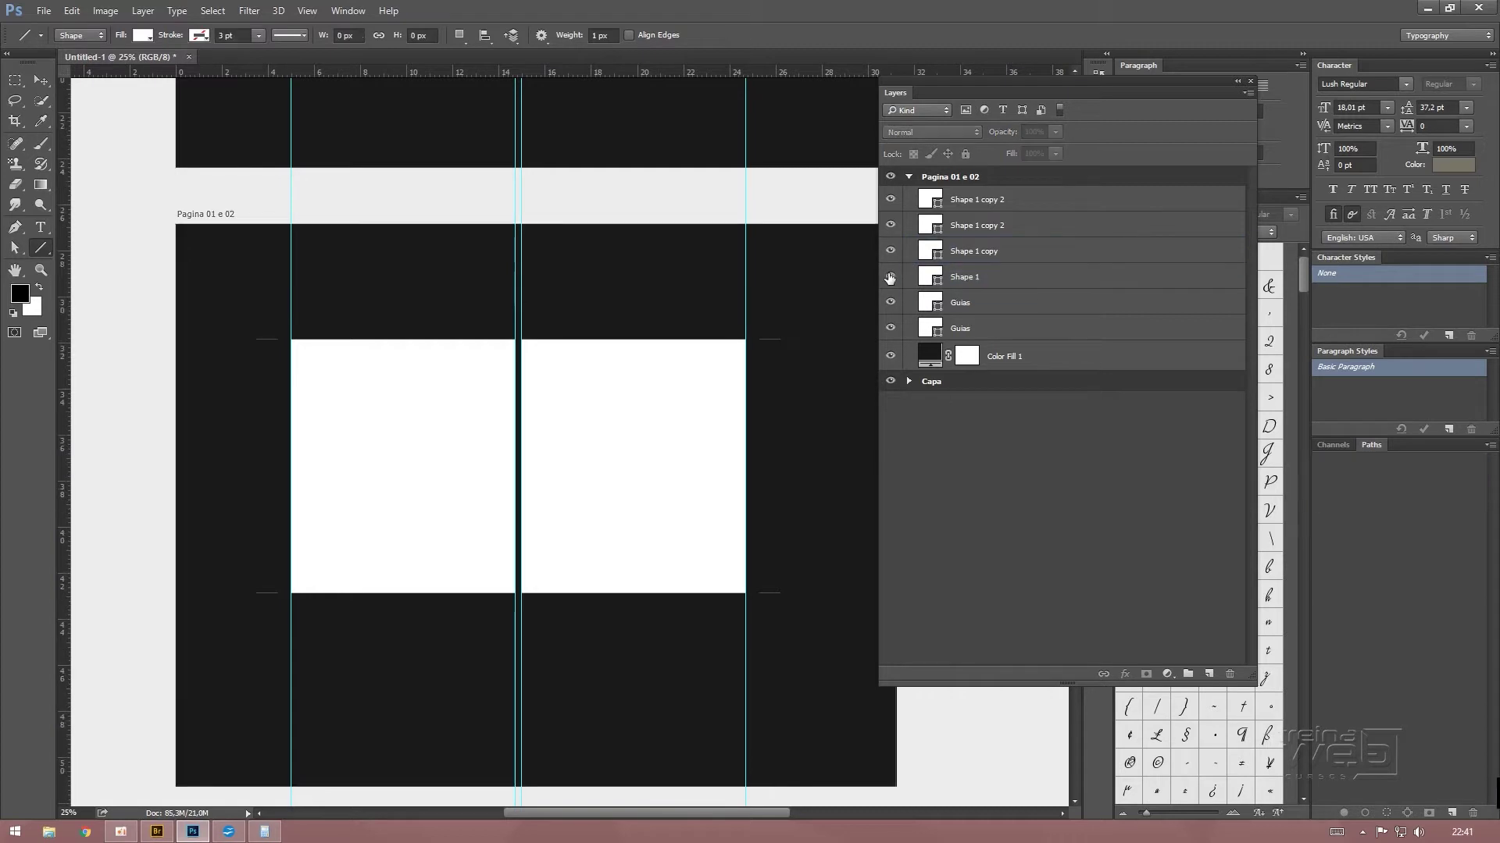
click(920, 228)
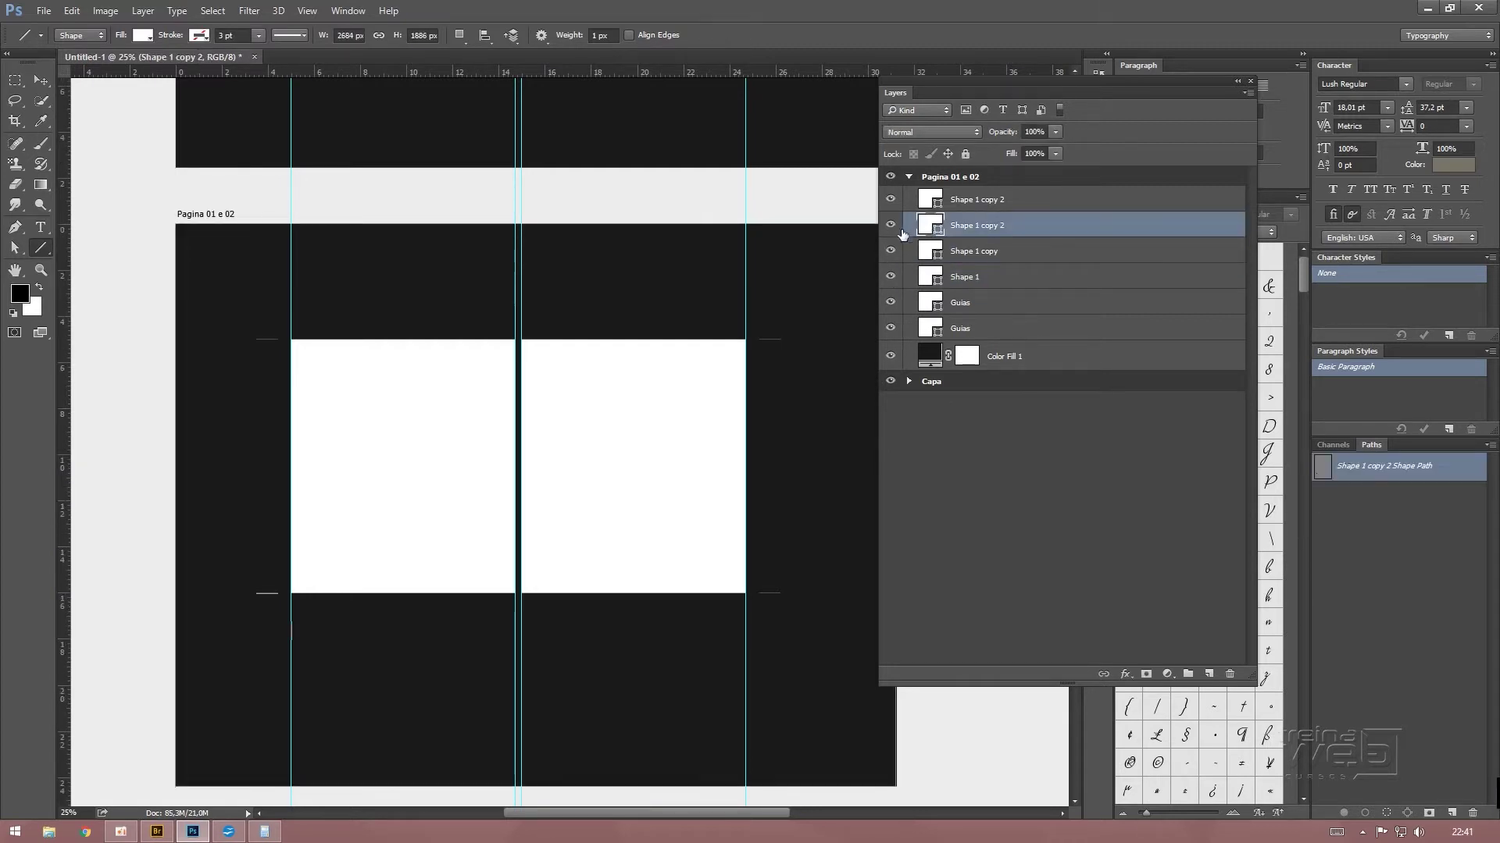
key(ctrl+semicolon)
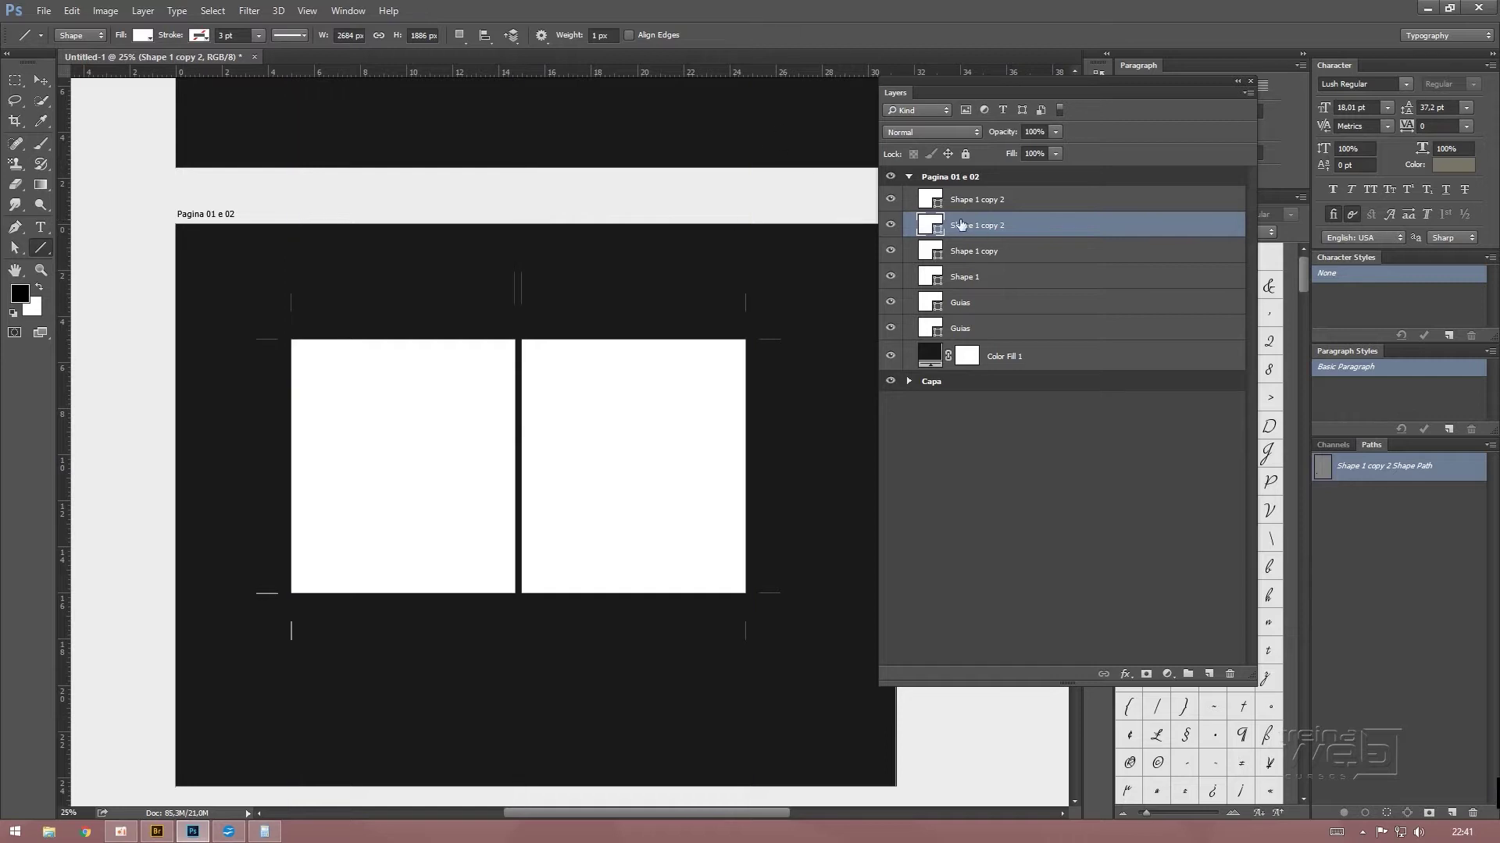
click(891, 199)
click(890, 225)
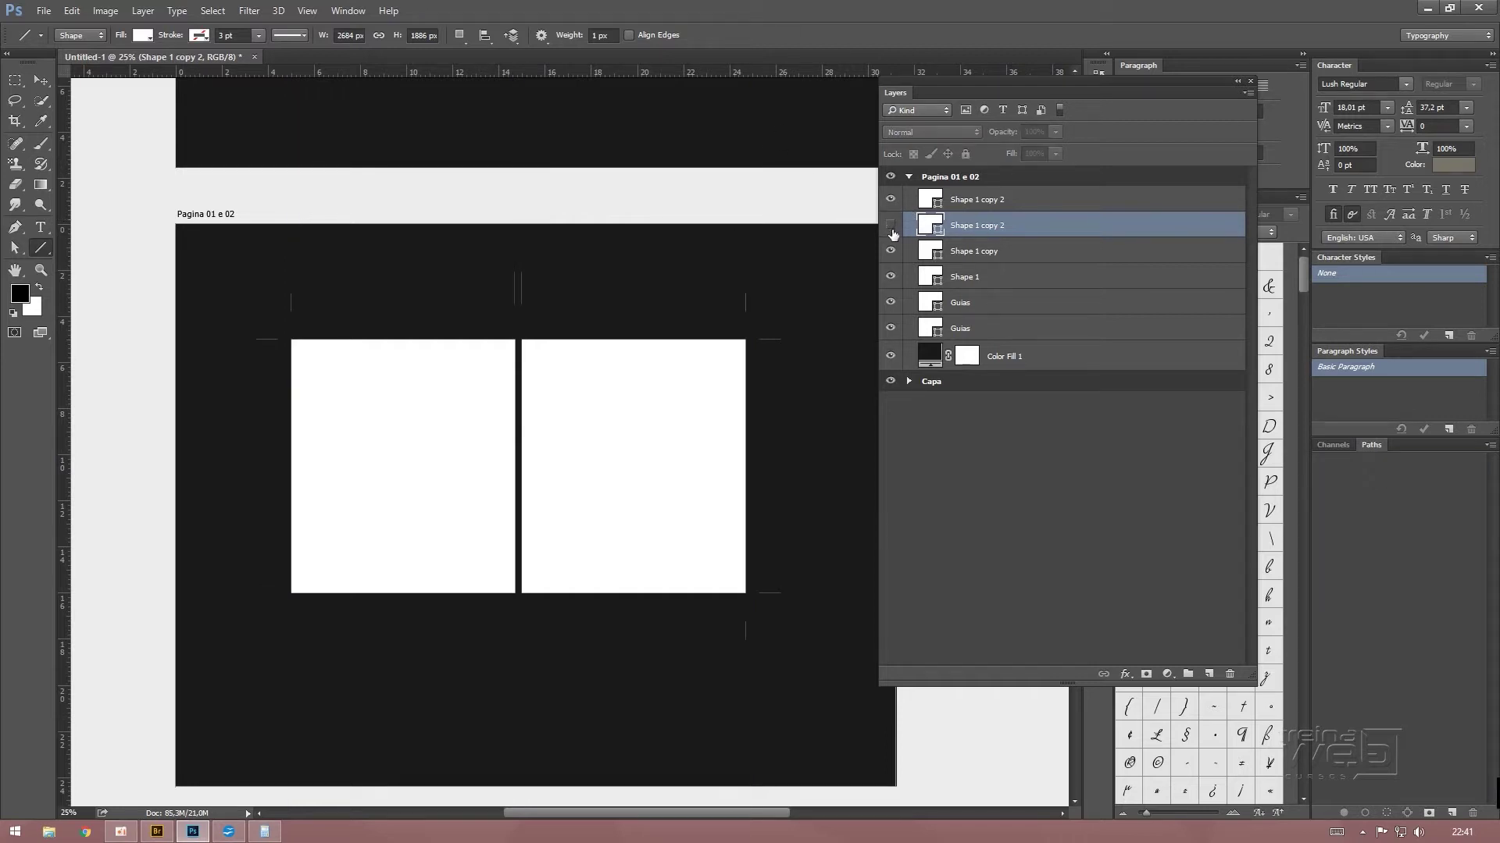
click(890, 250)
click(928, 276)
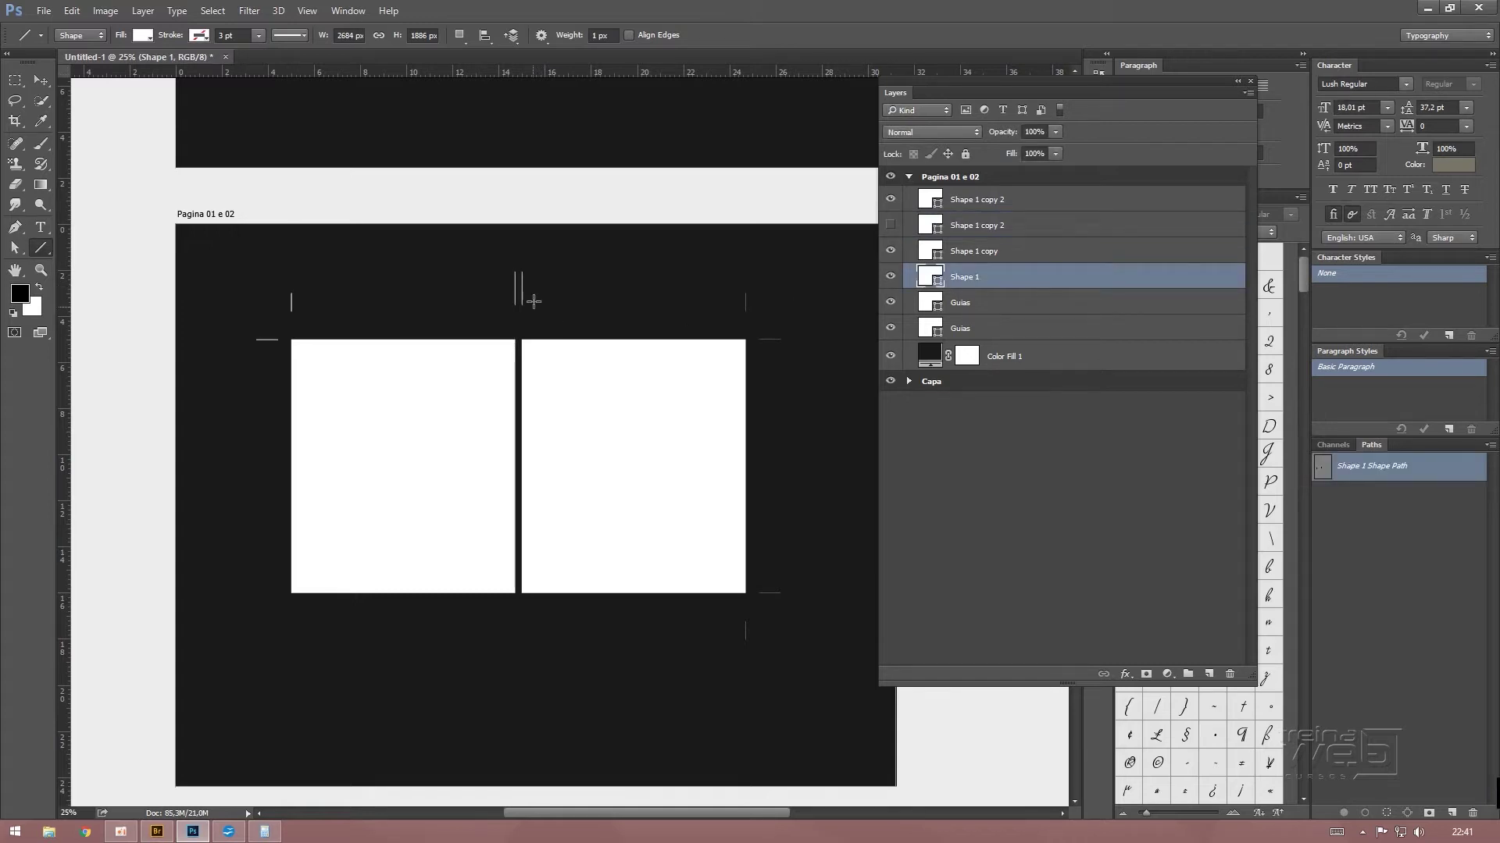
click(891, 226)
click(929, 225)
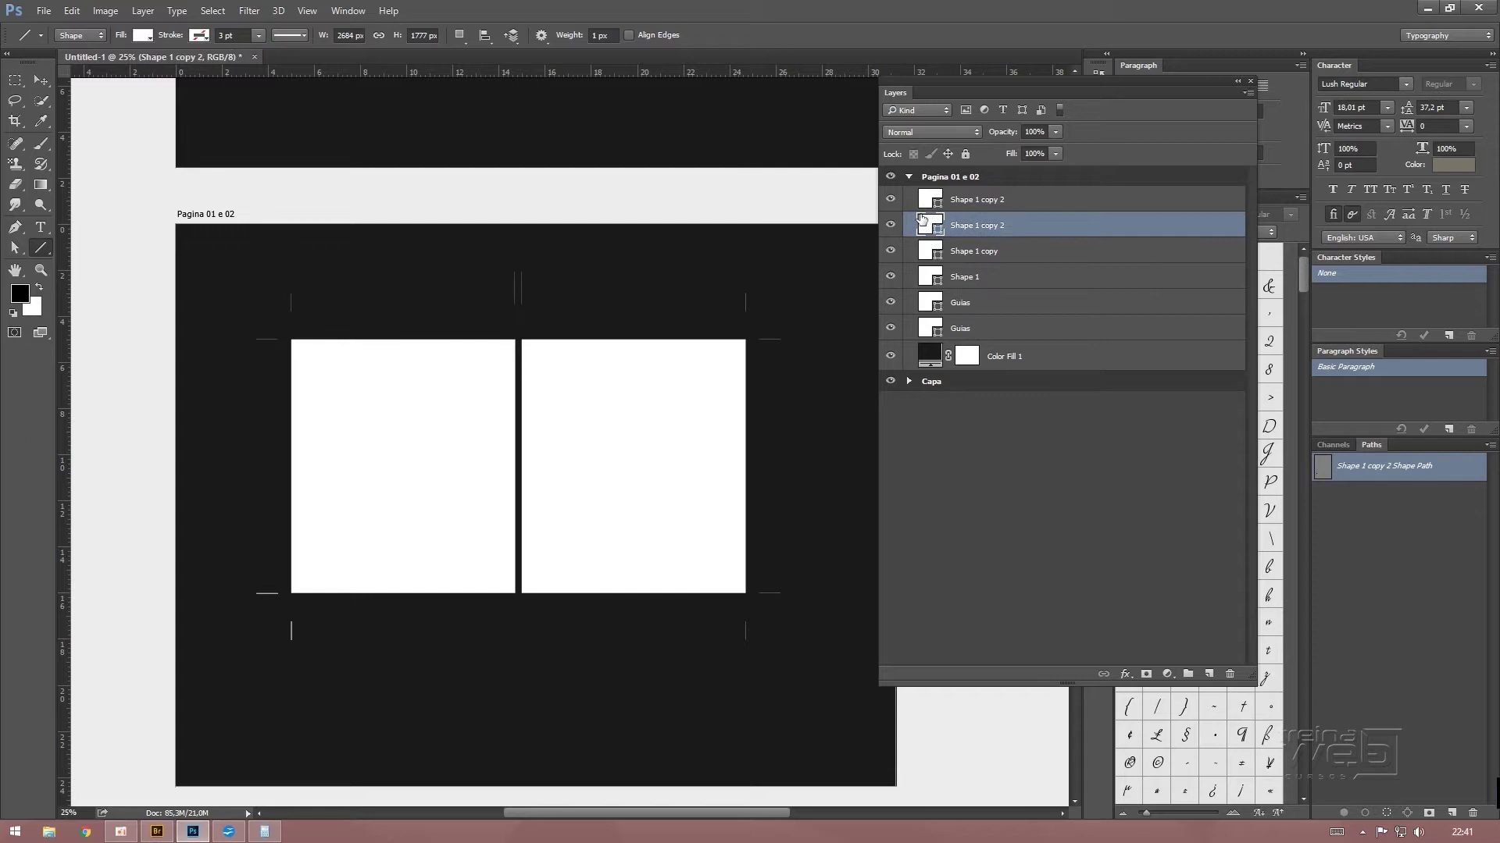
Draw a short vertical Shape 2 mark below the spine gap with guides showing
key(ctrl+semicolon)
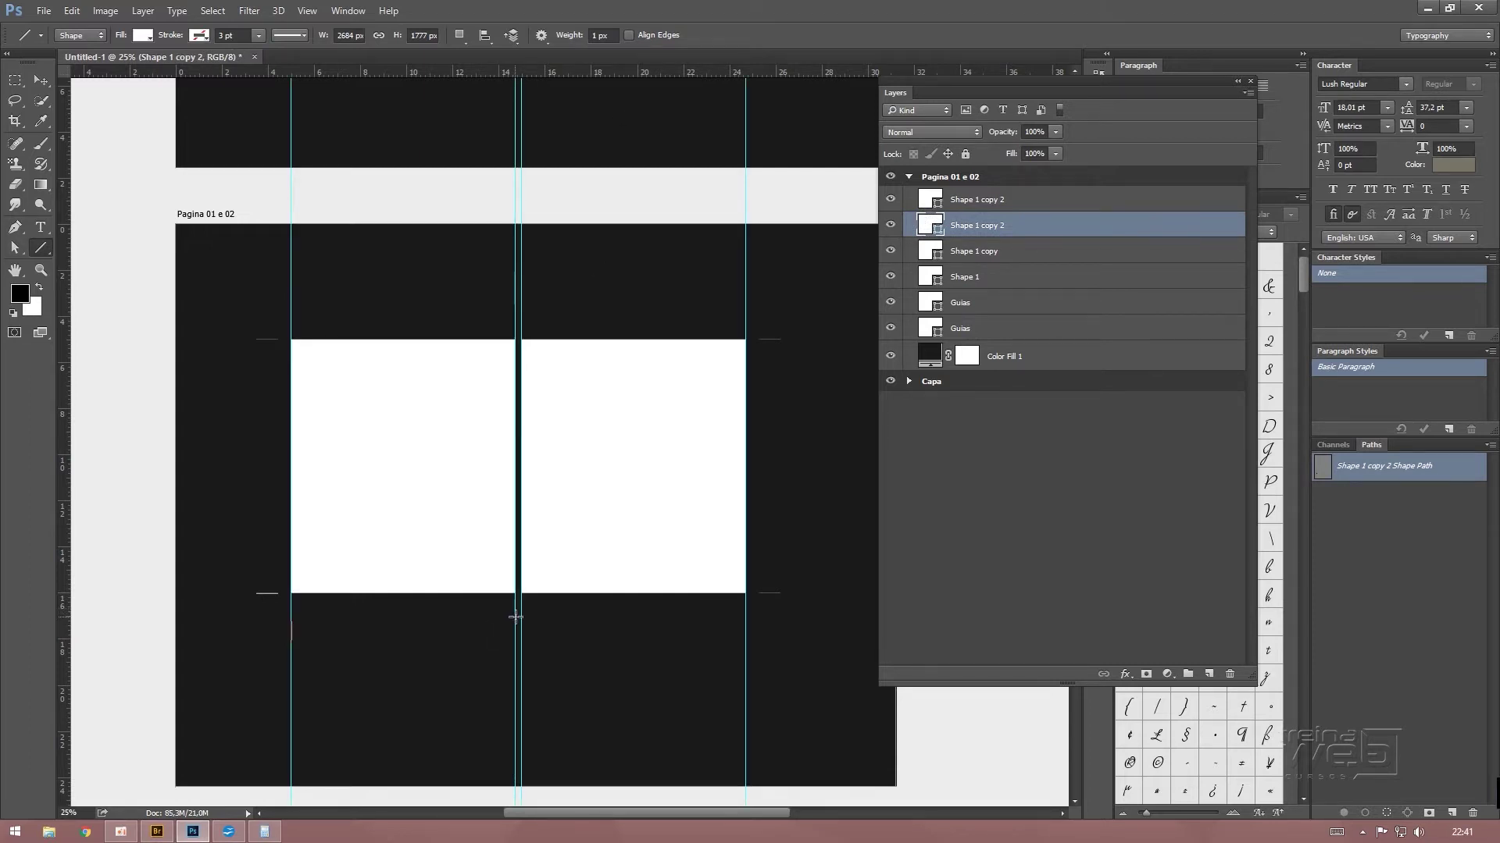
drag(515, 617, 521, 661)
click(1086, 469)
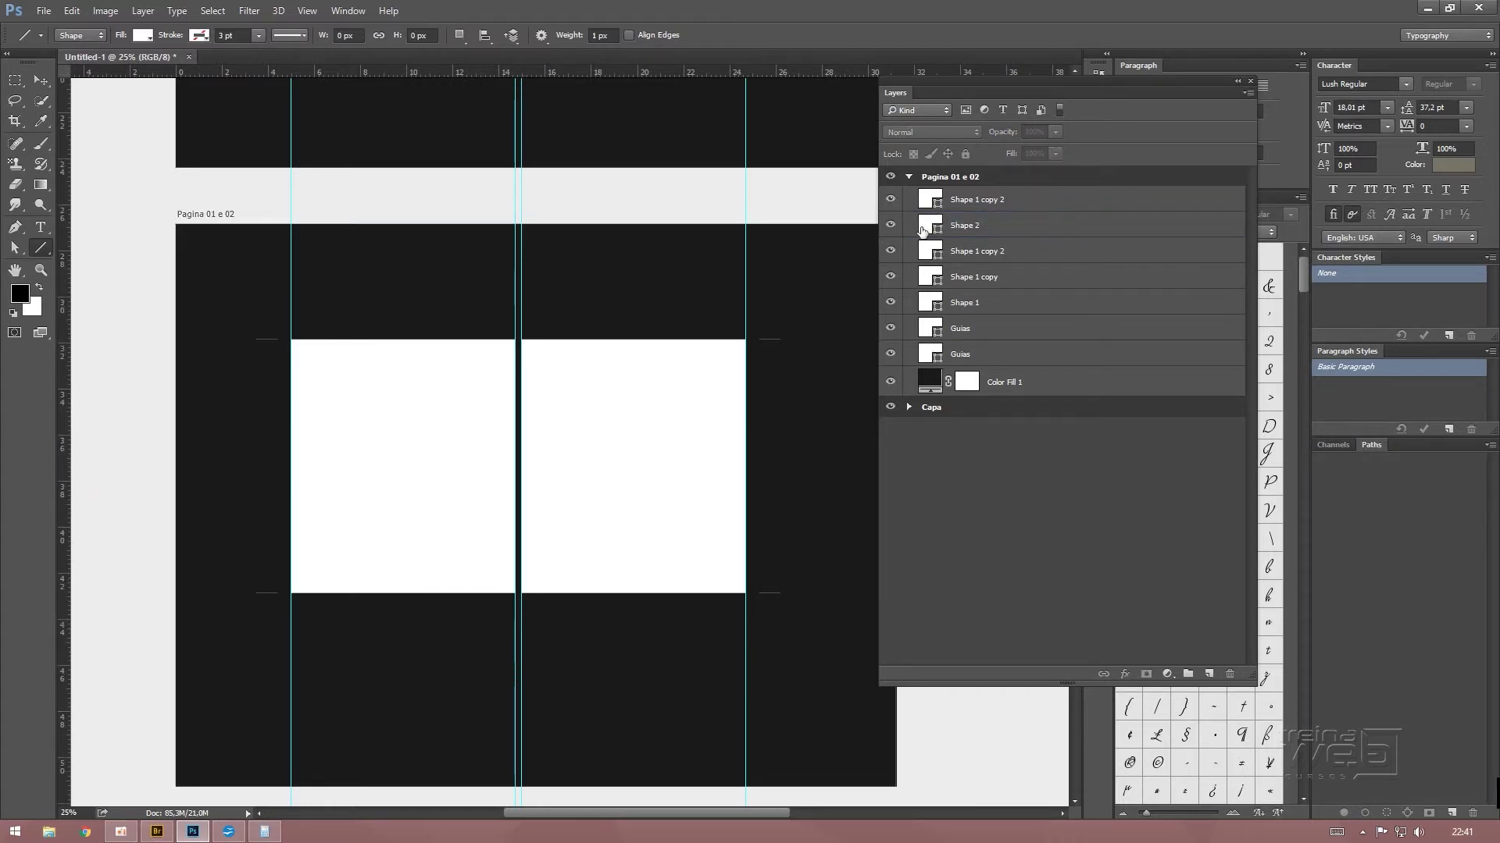
Merge the shape layers together with the Guias layers, then undo that merge
key(ctrl+semicolon)
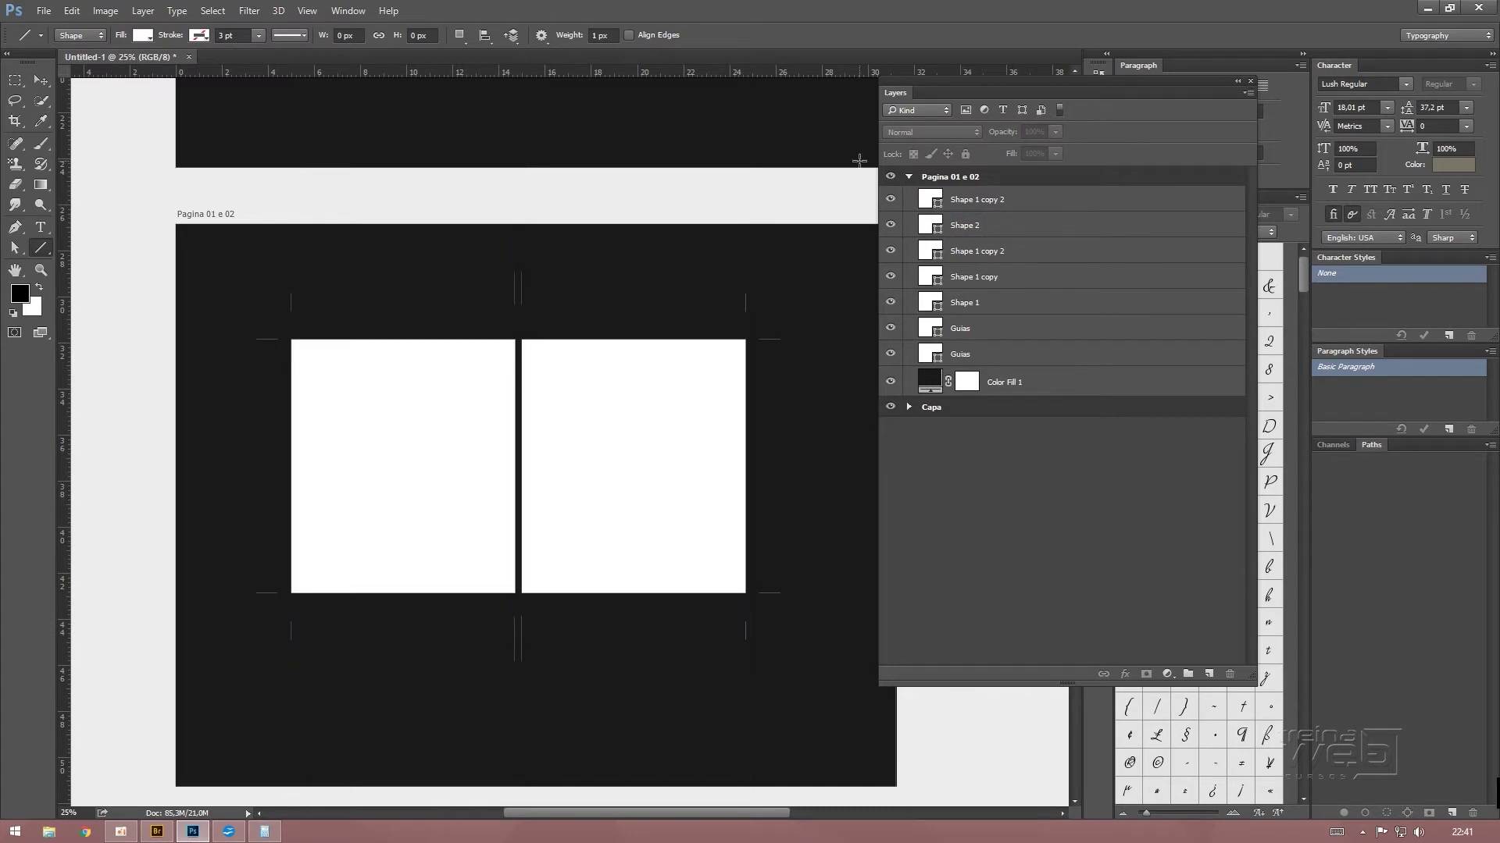
click(934, 205)
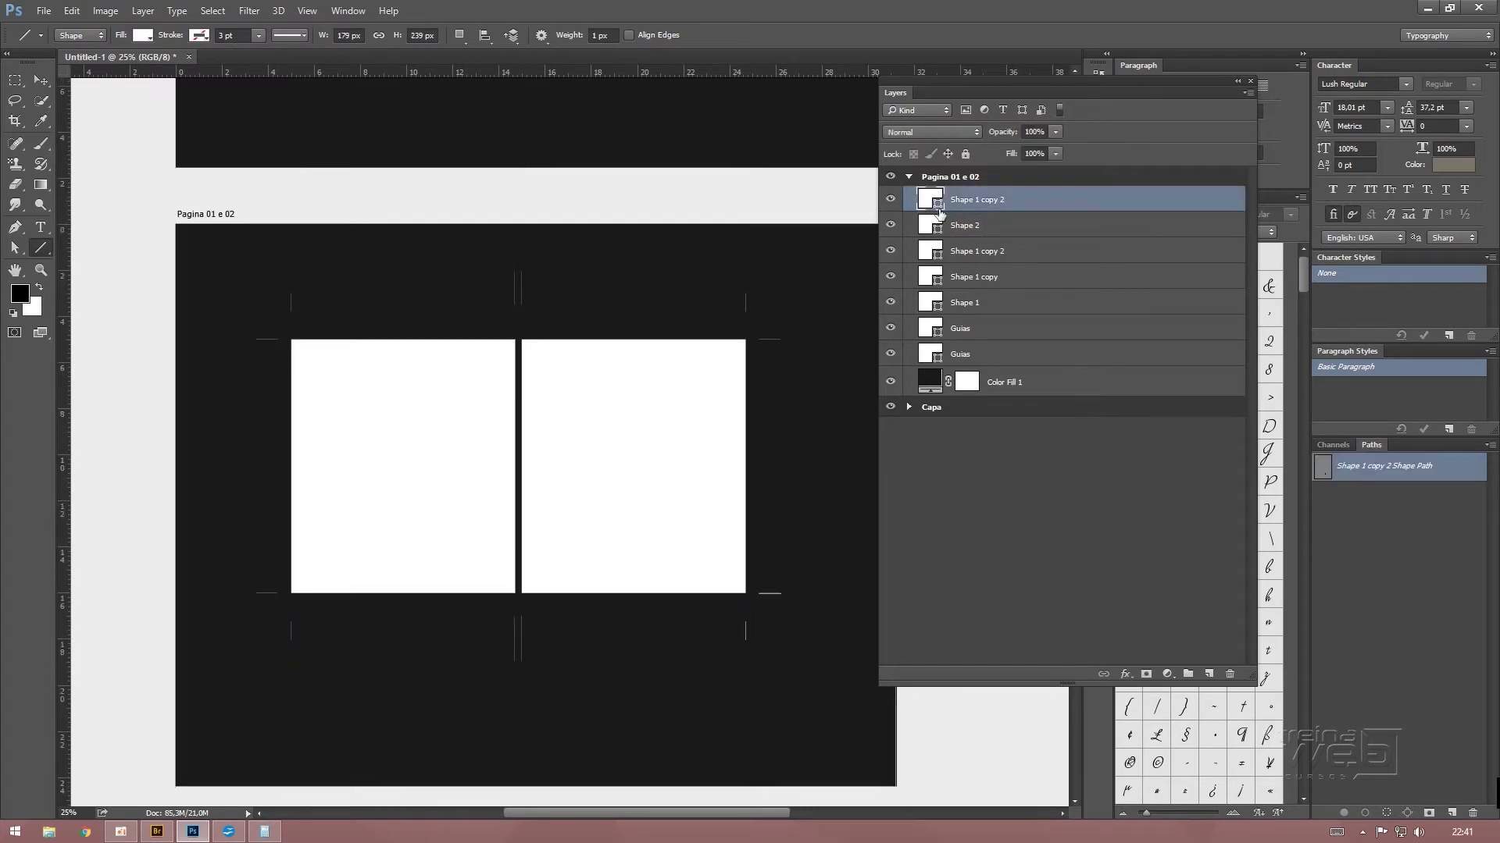
shift+click(997, 329)
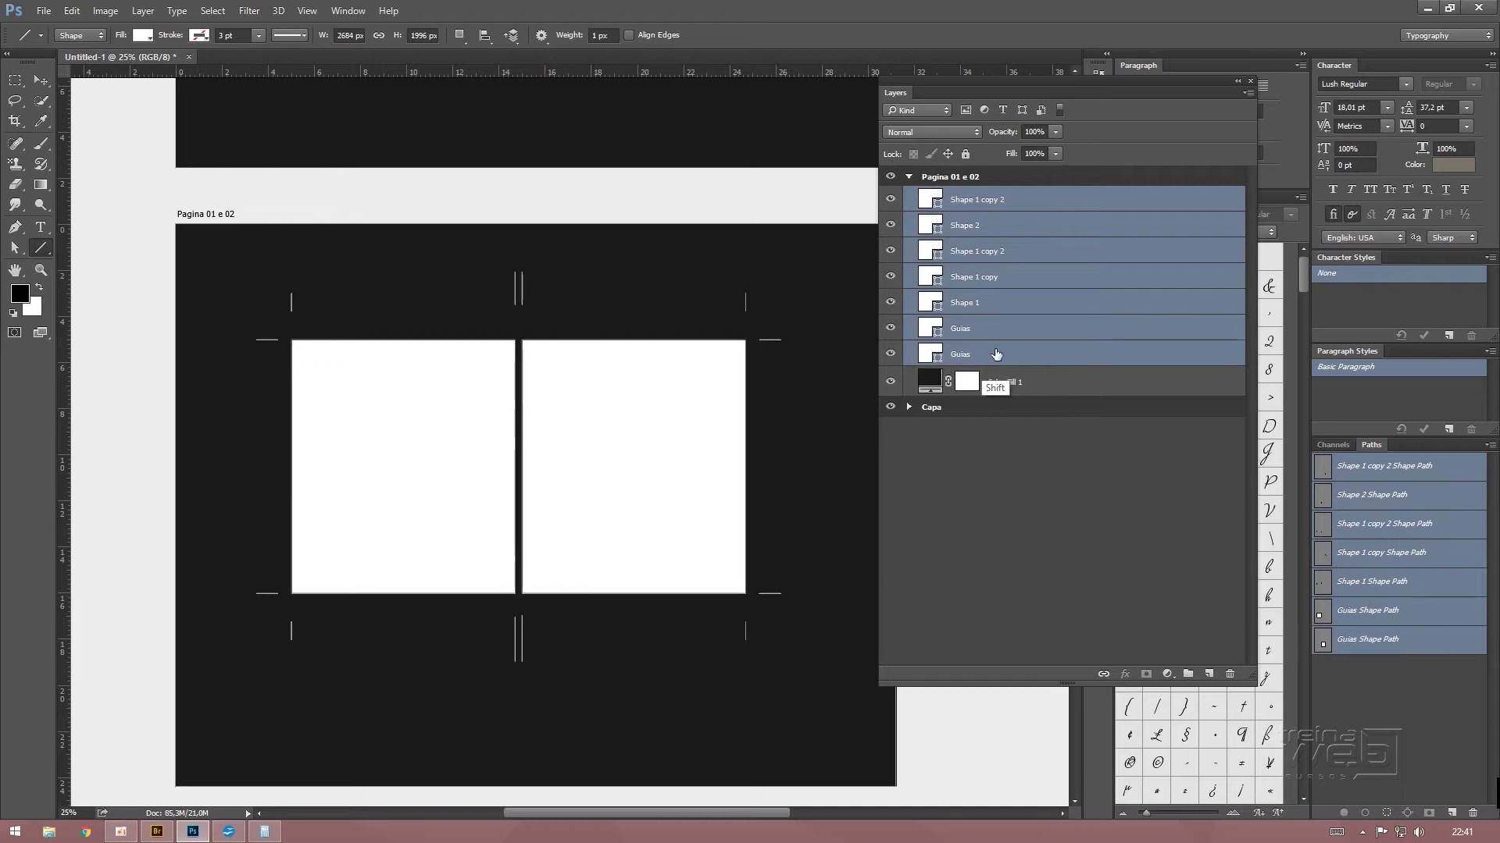
shift+click(990, 355)
key(ctrl+e)
click(890, 199)
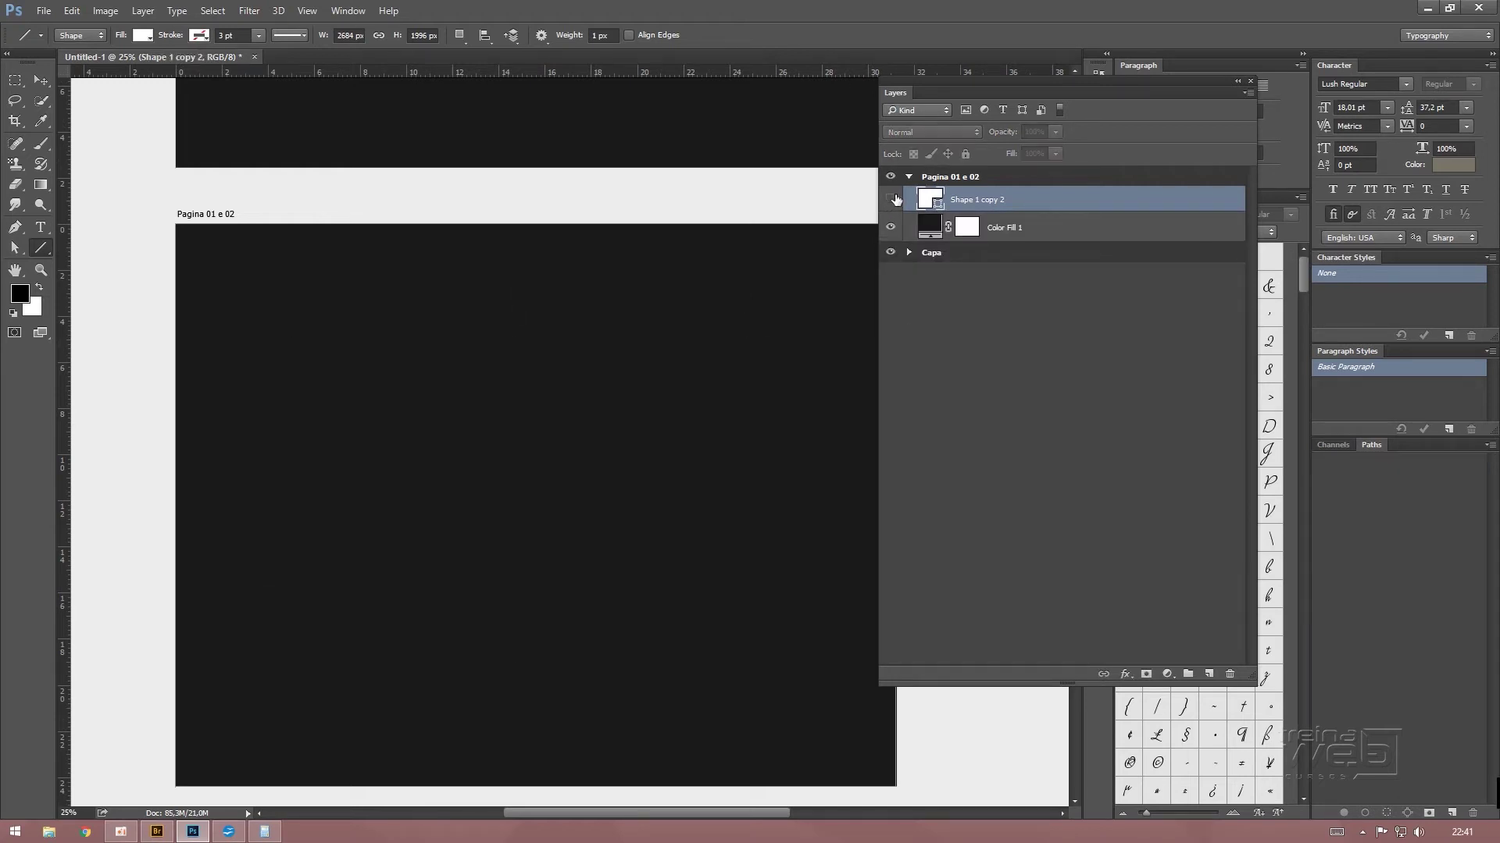
key(ctrl+z)
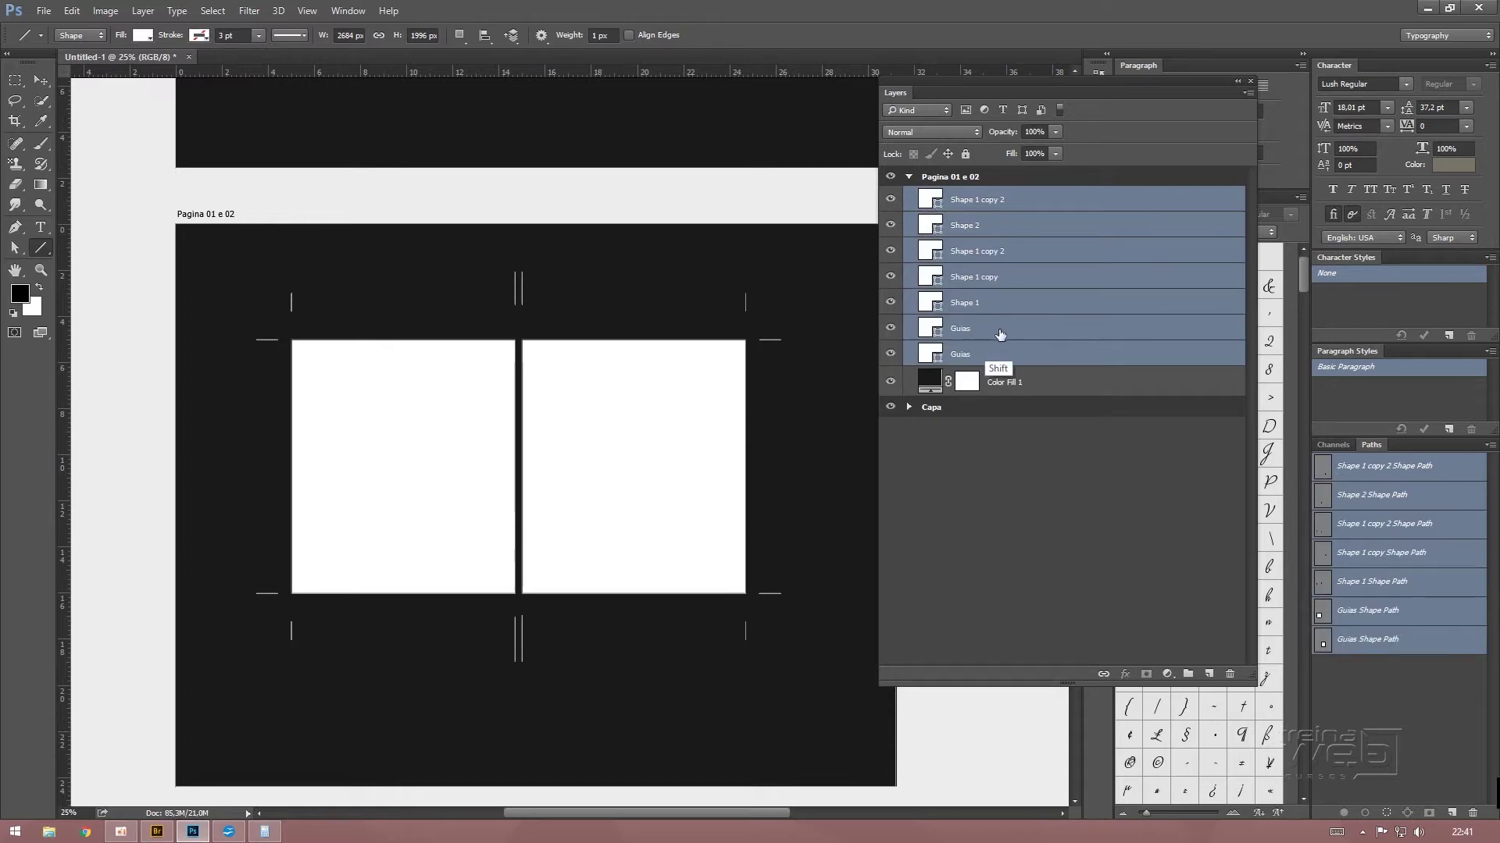
Merge only the corner-mark shape layers into one Shape 1 copy 2 layer and check it
shift+click(1000, 334)
shift+click(1001, 308)
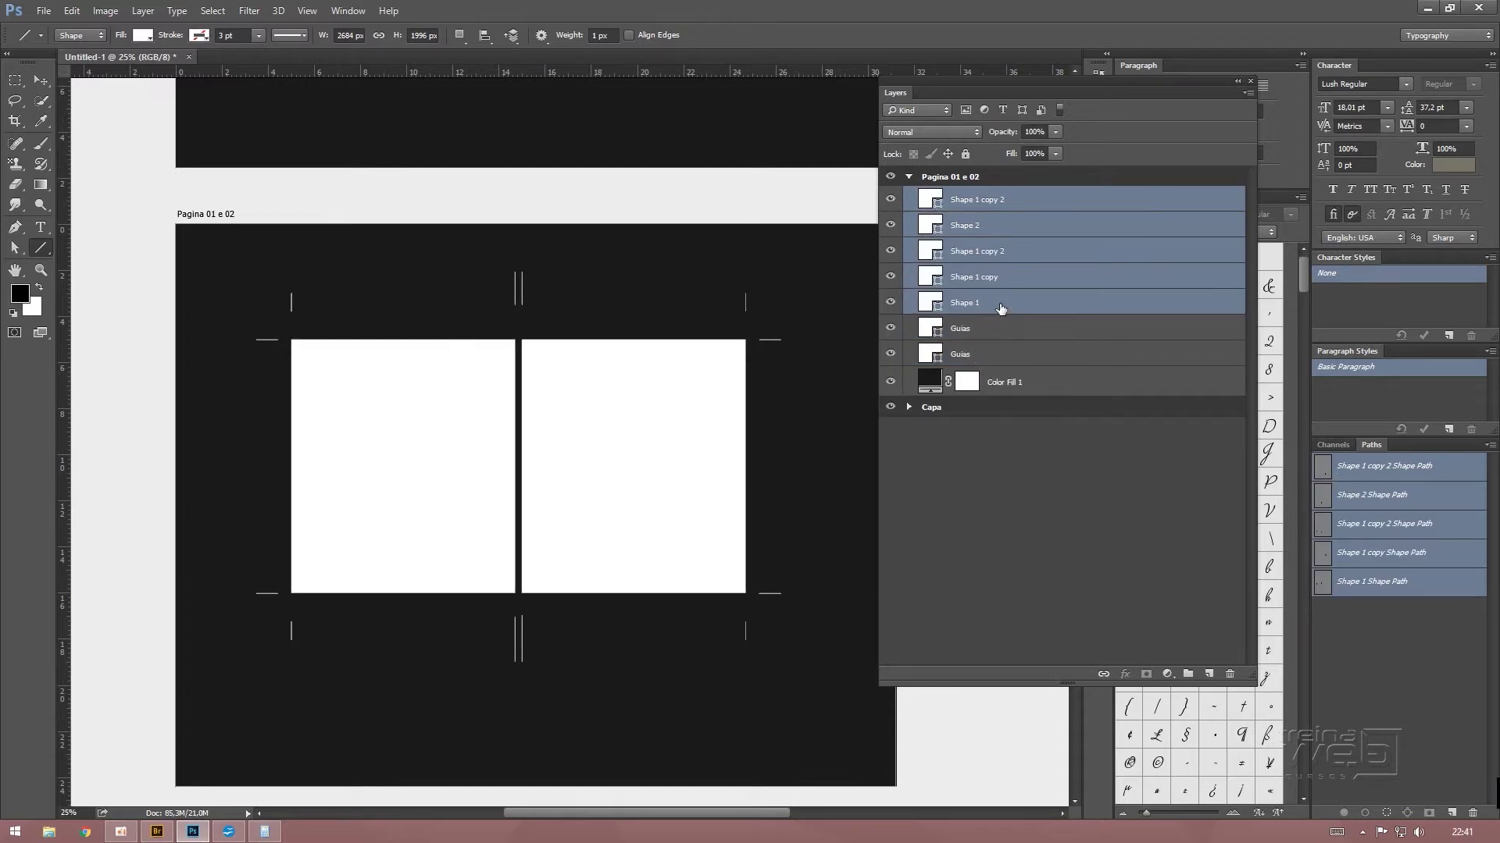
key(ctrl+e)
click(890, 199)
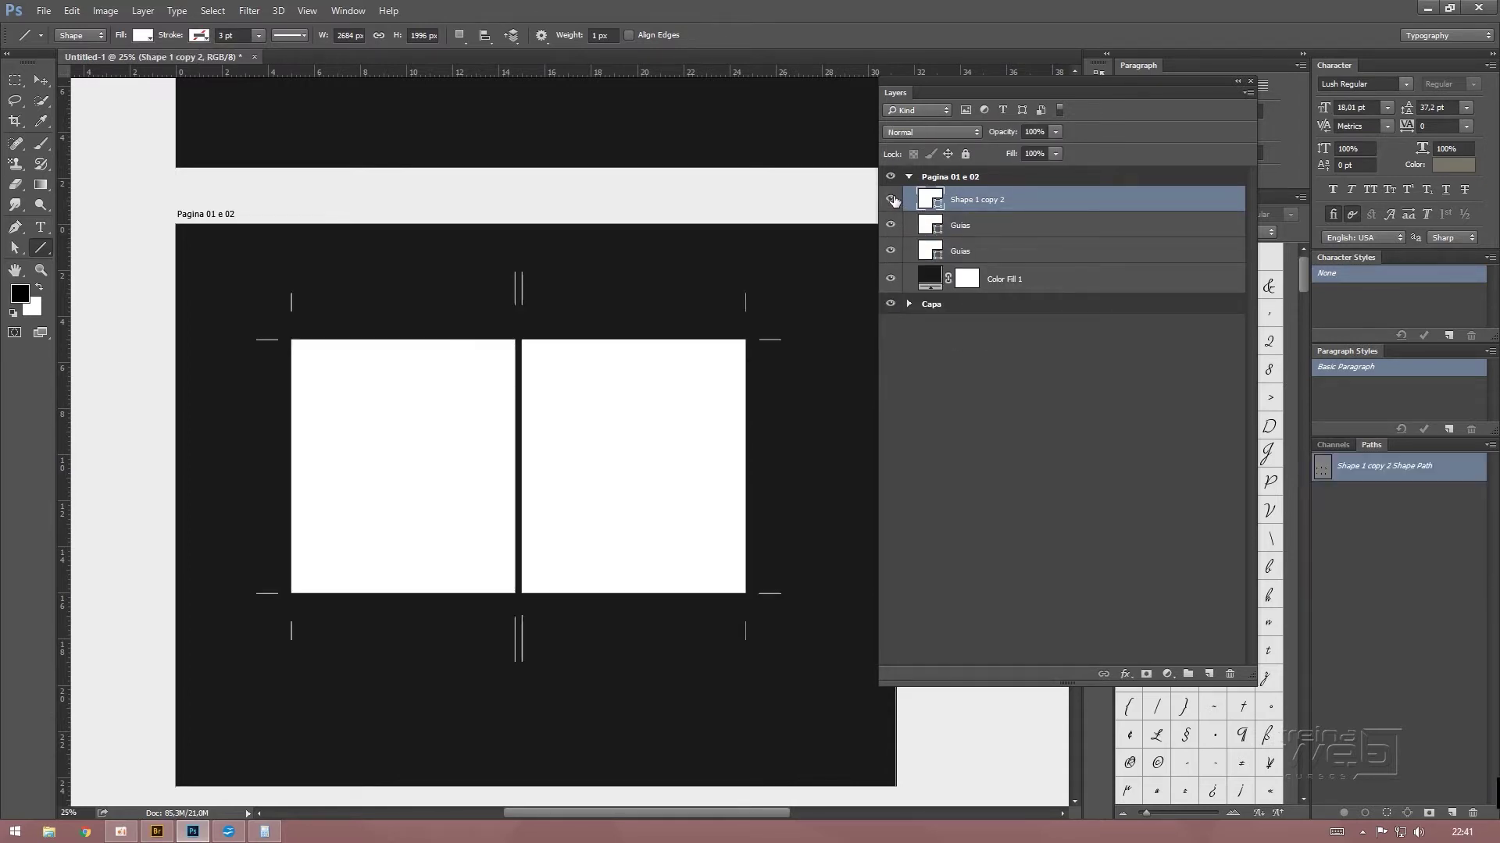
click(891, 199)
click(890, 199)
click(890, 200)
Check the white panel layers' visibility and collapse the Pagina 01 e 02 group
click(890, 200)
click(890, 224)
click(892, 251)
click(917, 177)
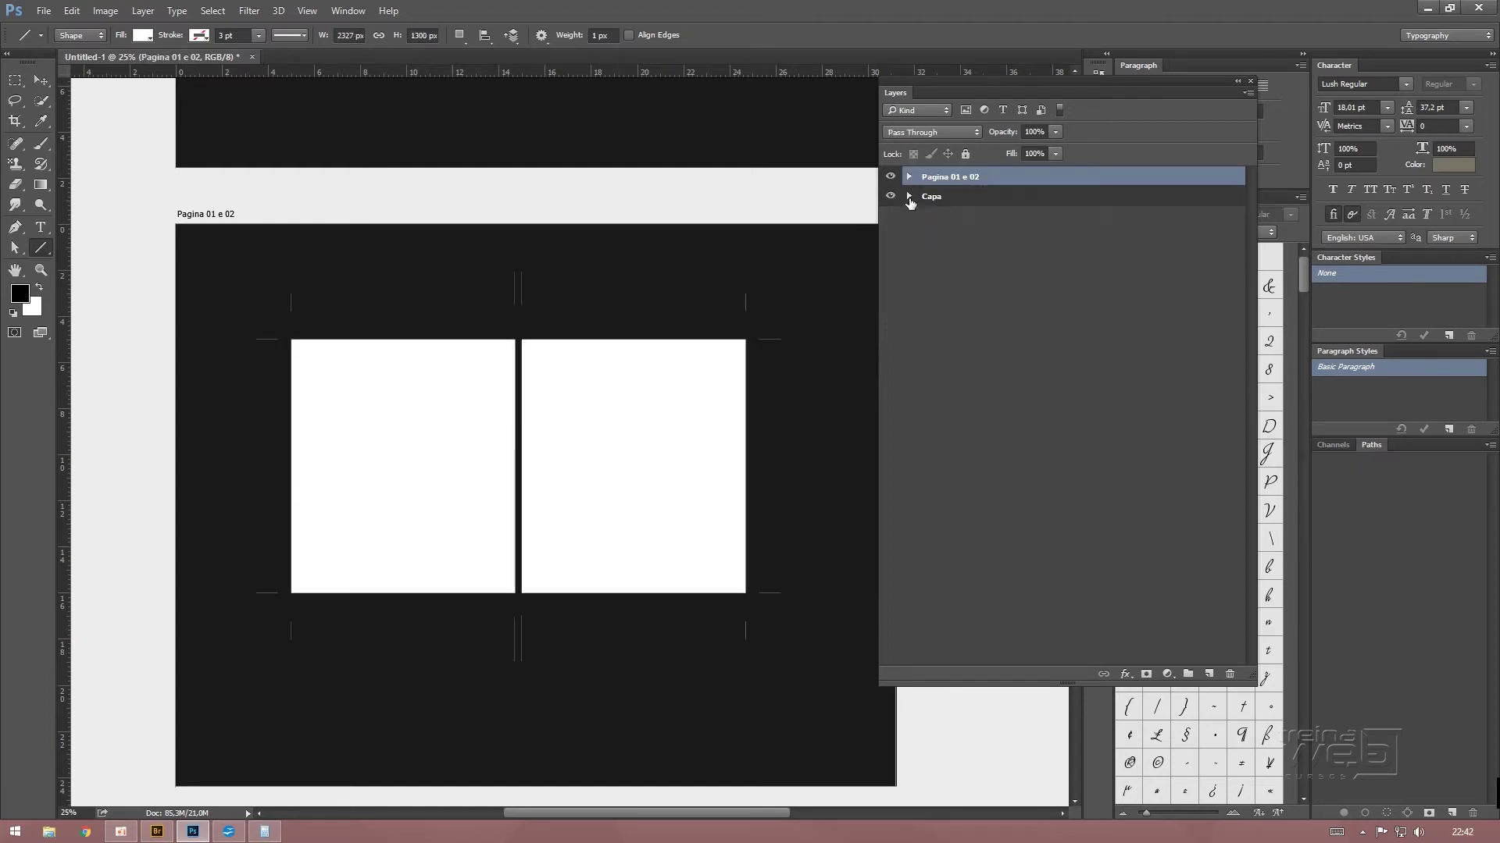
Merge the Capa group's four corner-mark Shape layers into a single layer
click(908, 196)
click(949, 302)
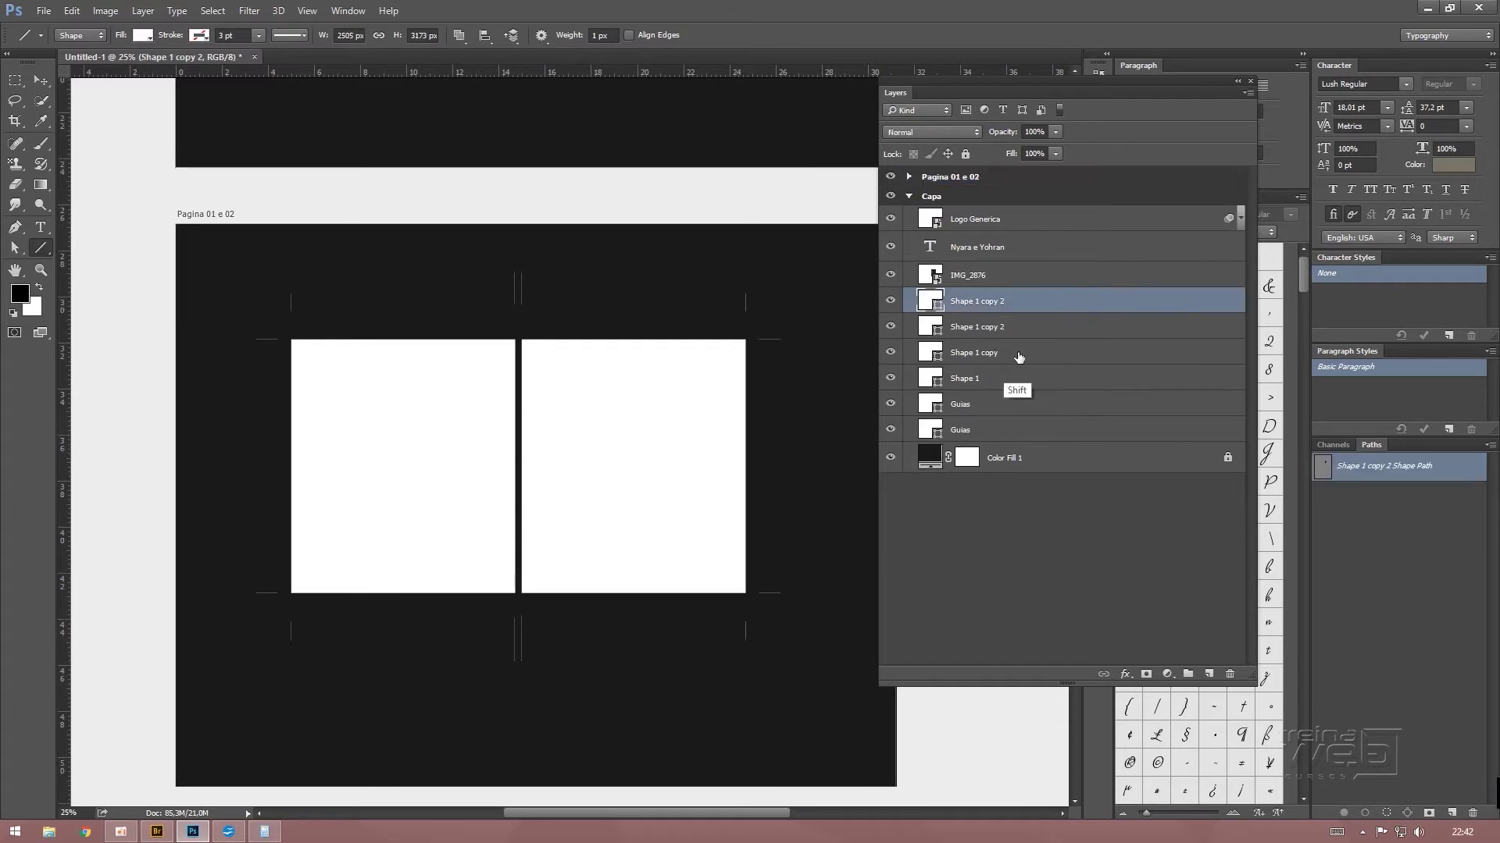
shift+click(1016, 353)
shift+click(1001, 378)
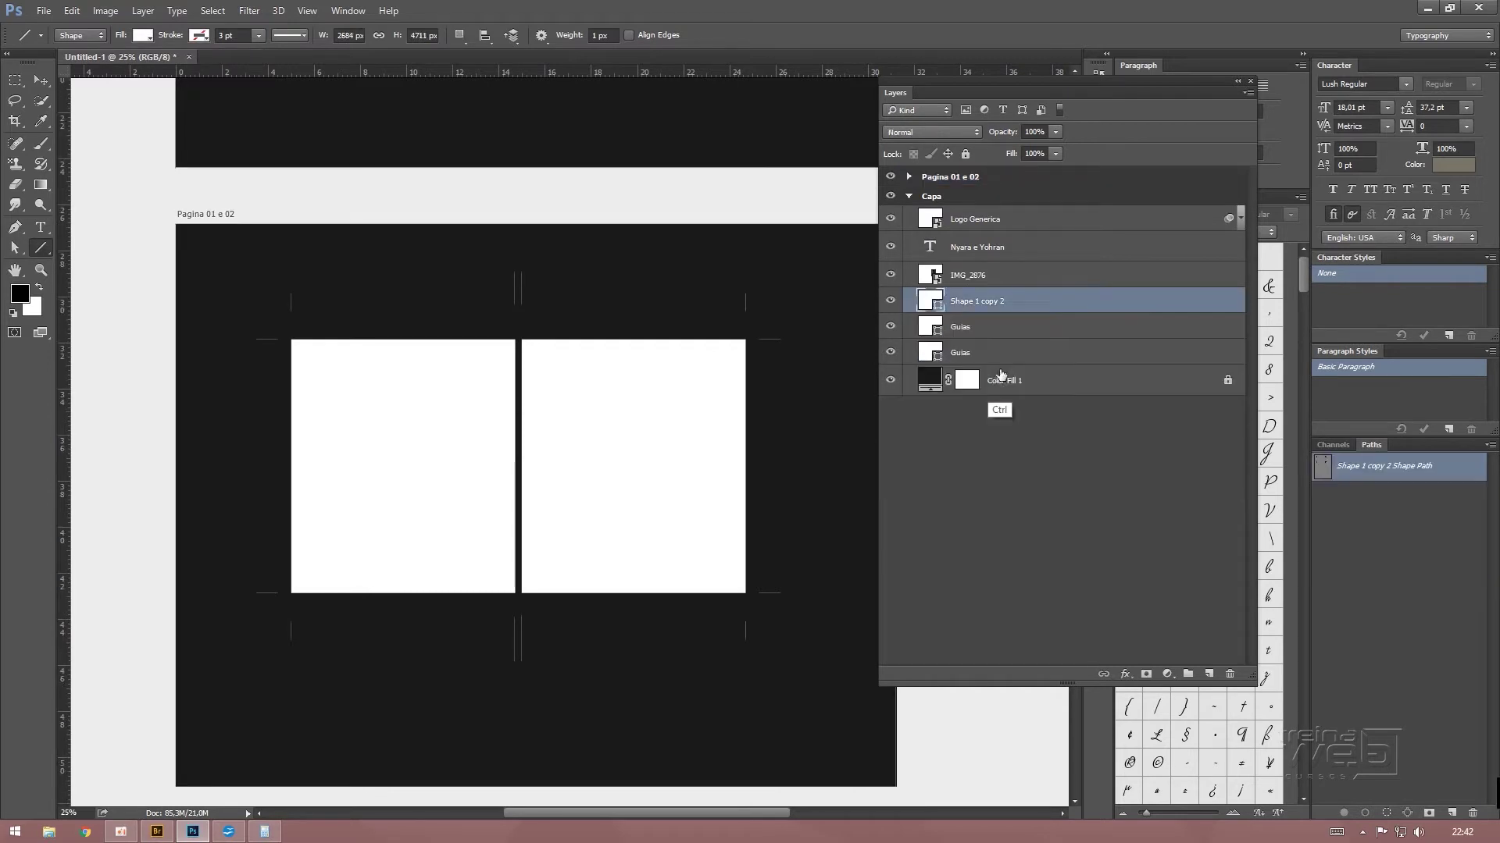
key(ctrl+e)
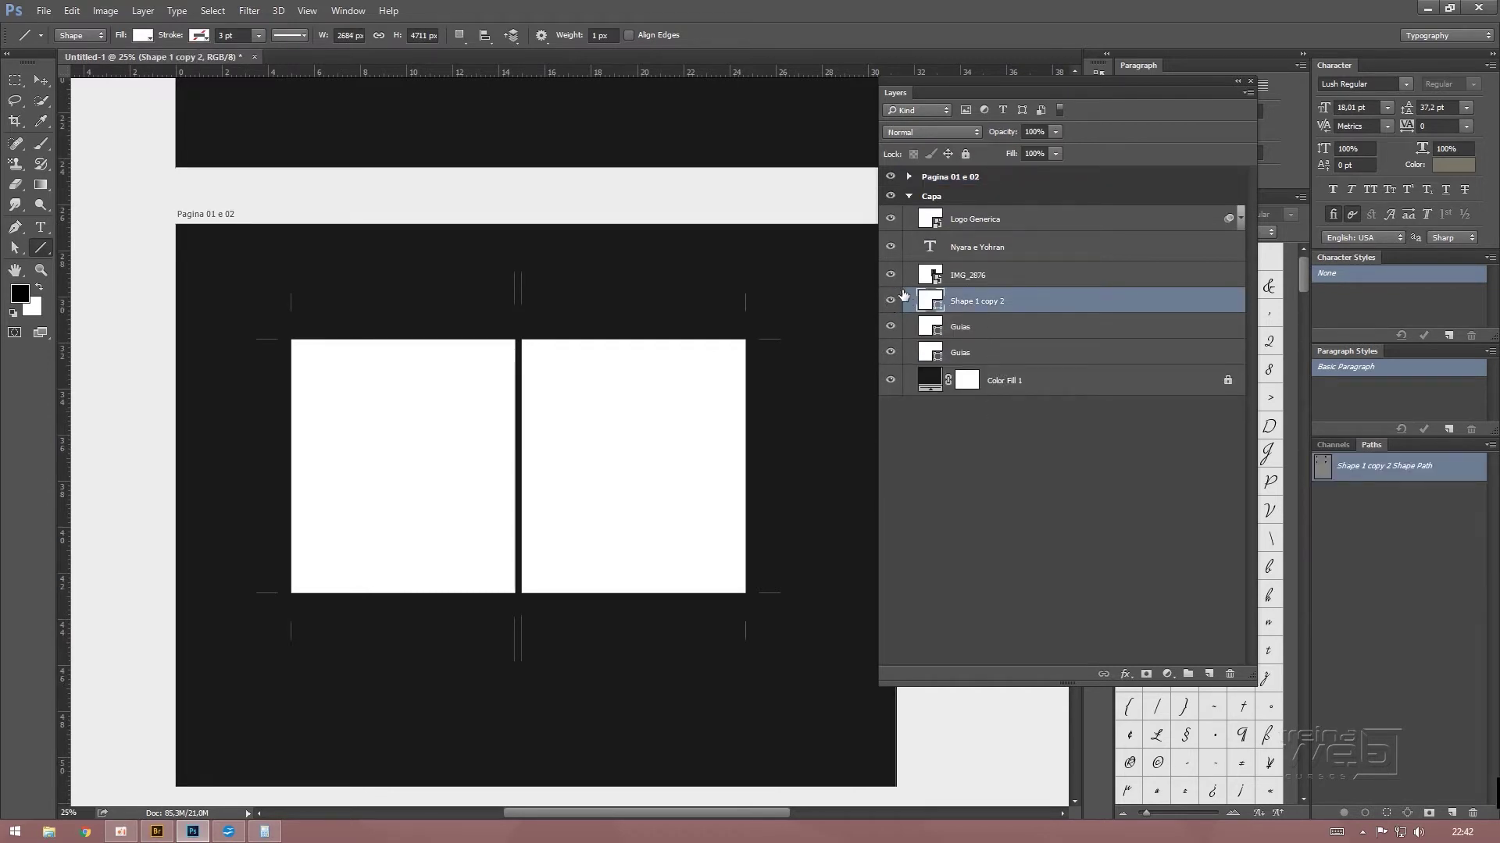
click(908, 196)
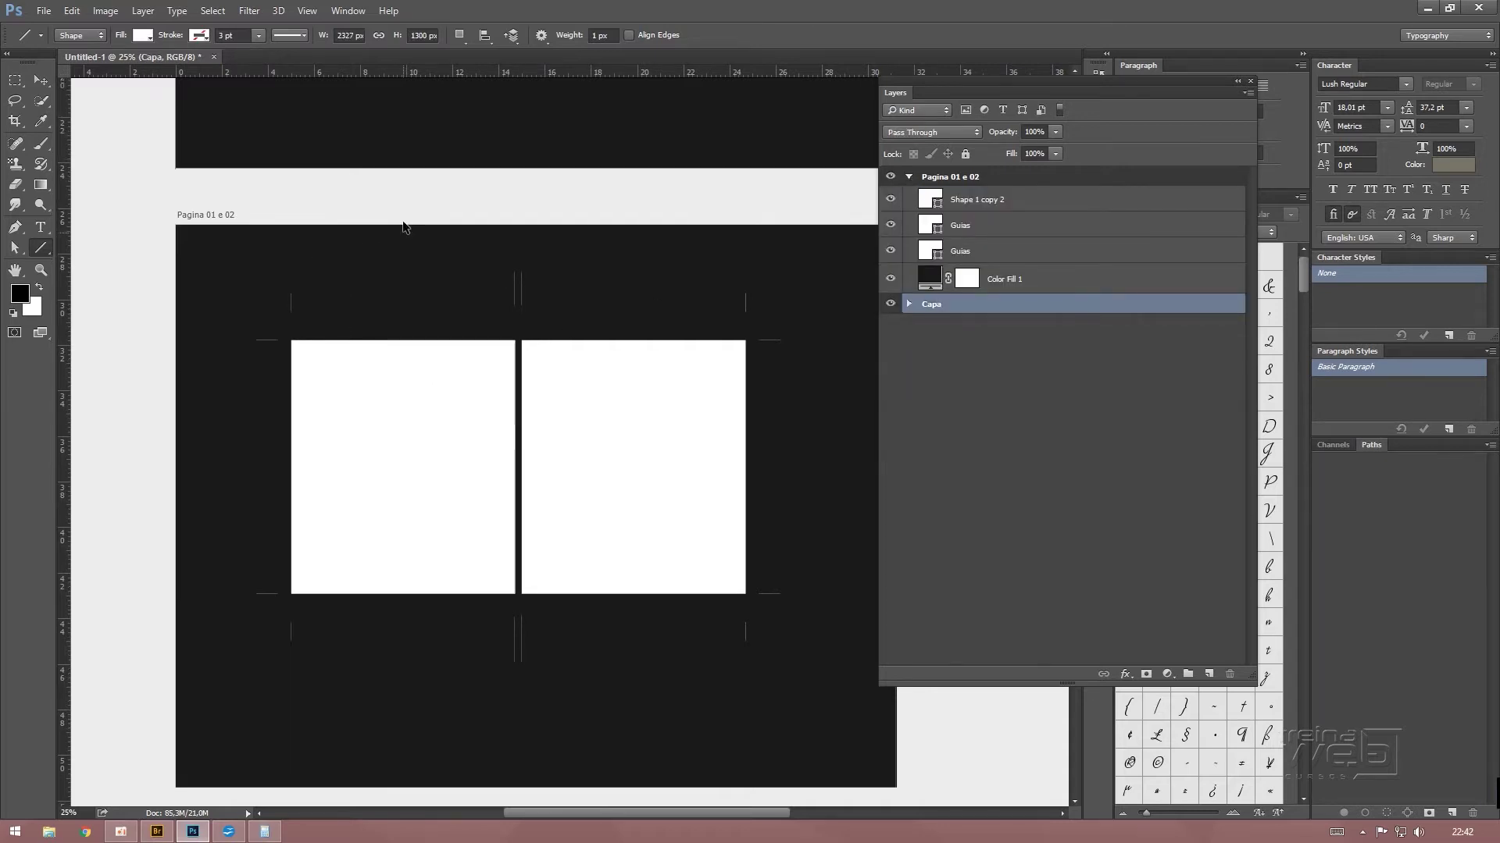
key(ctrl+minus)
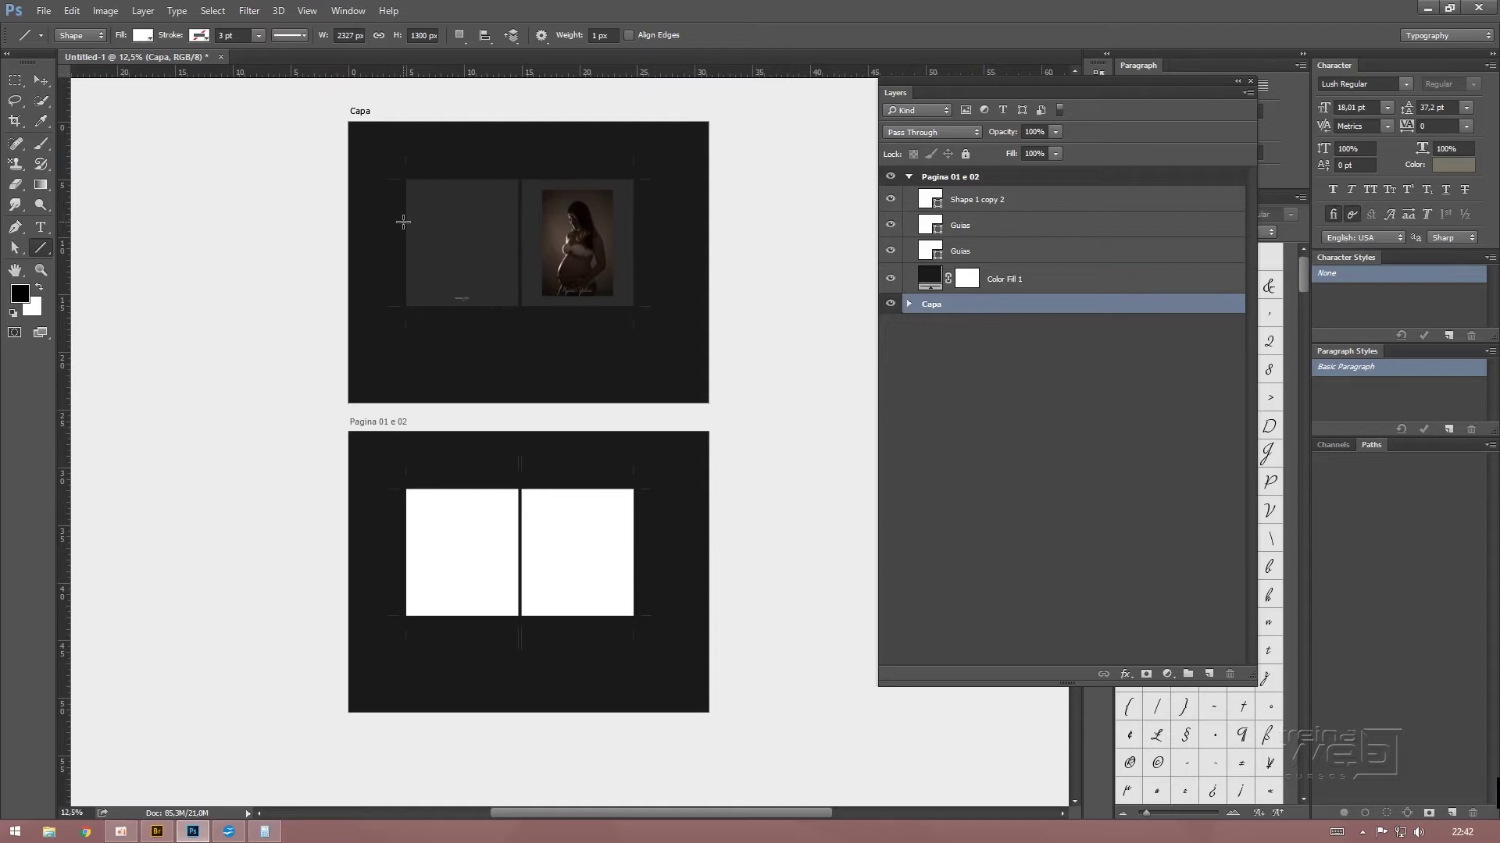
Hide both Guias page-panel layers inside the Capa group
key(ctrl+plus)
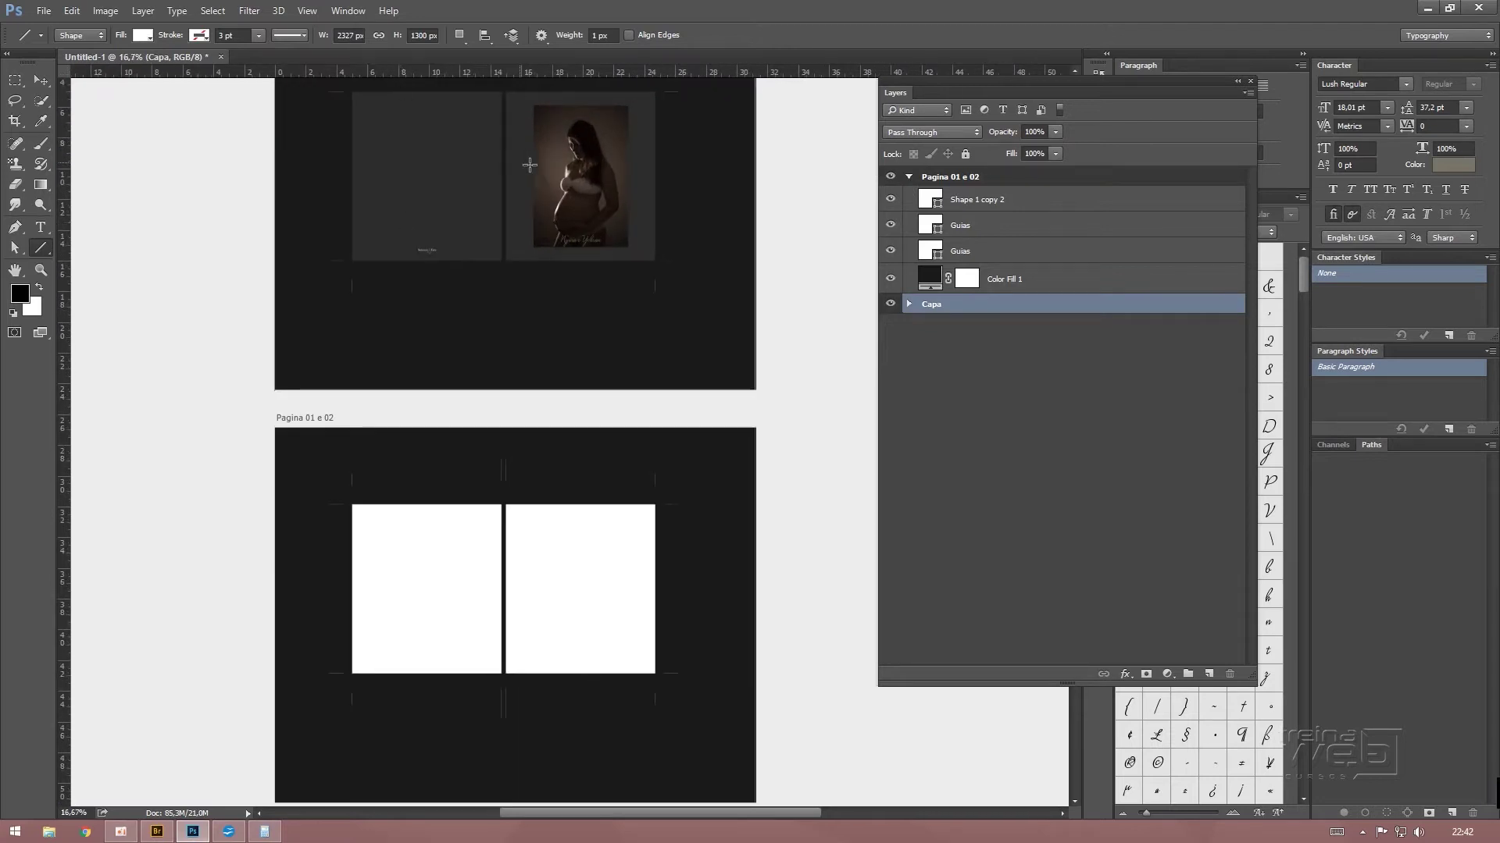
click(910, 304)
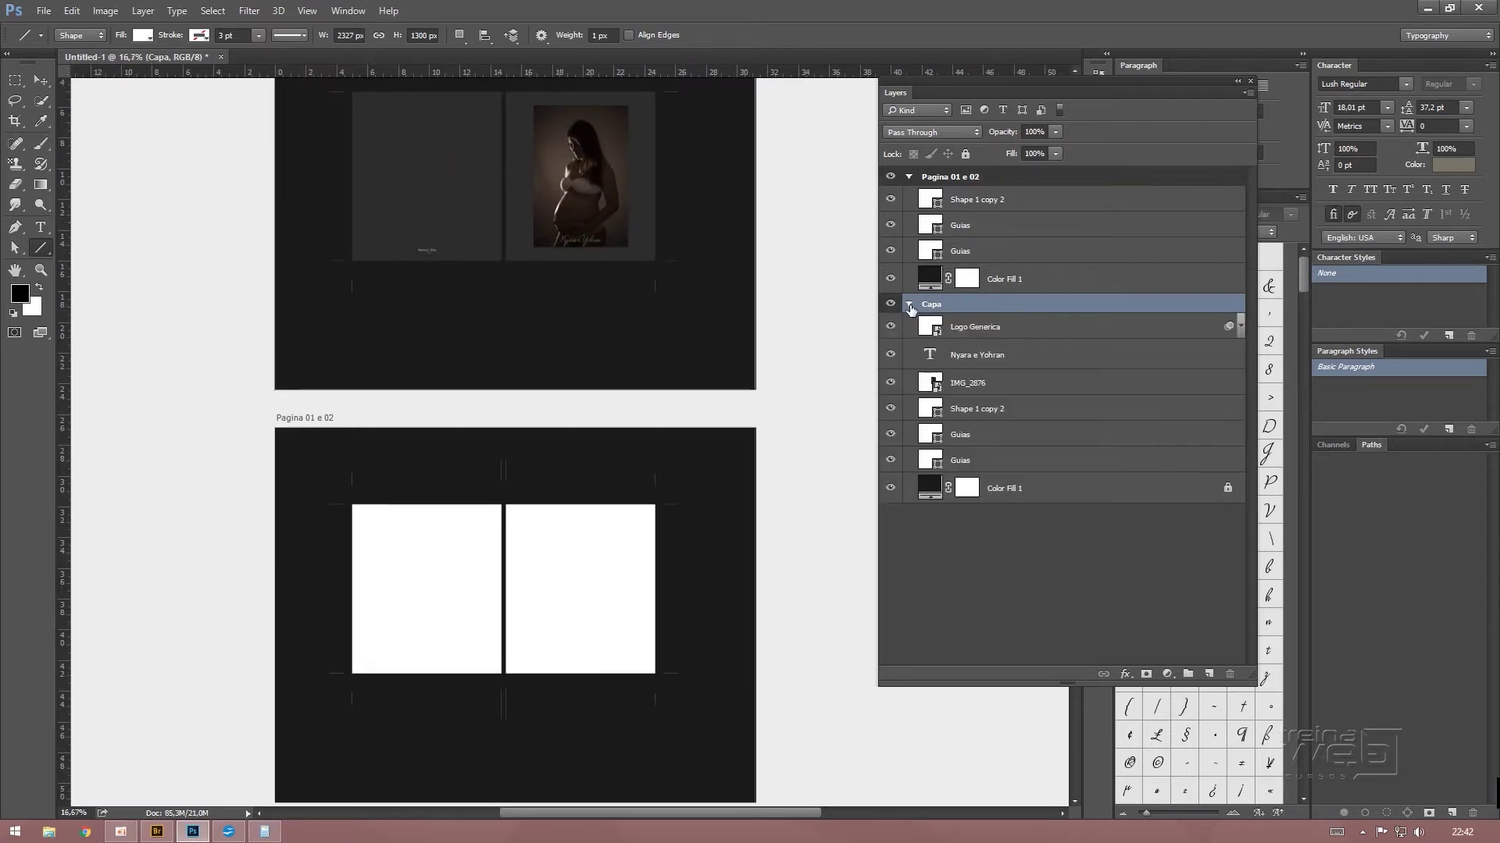
click(890, 460)
click(890, 435)
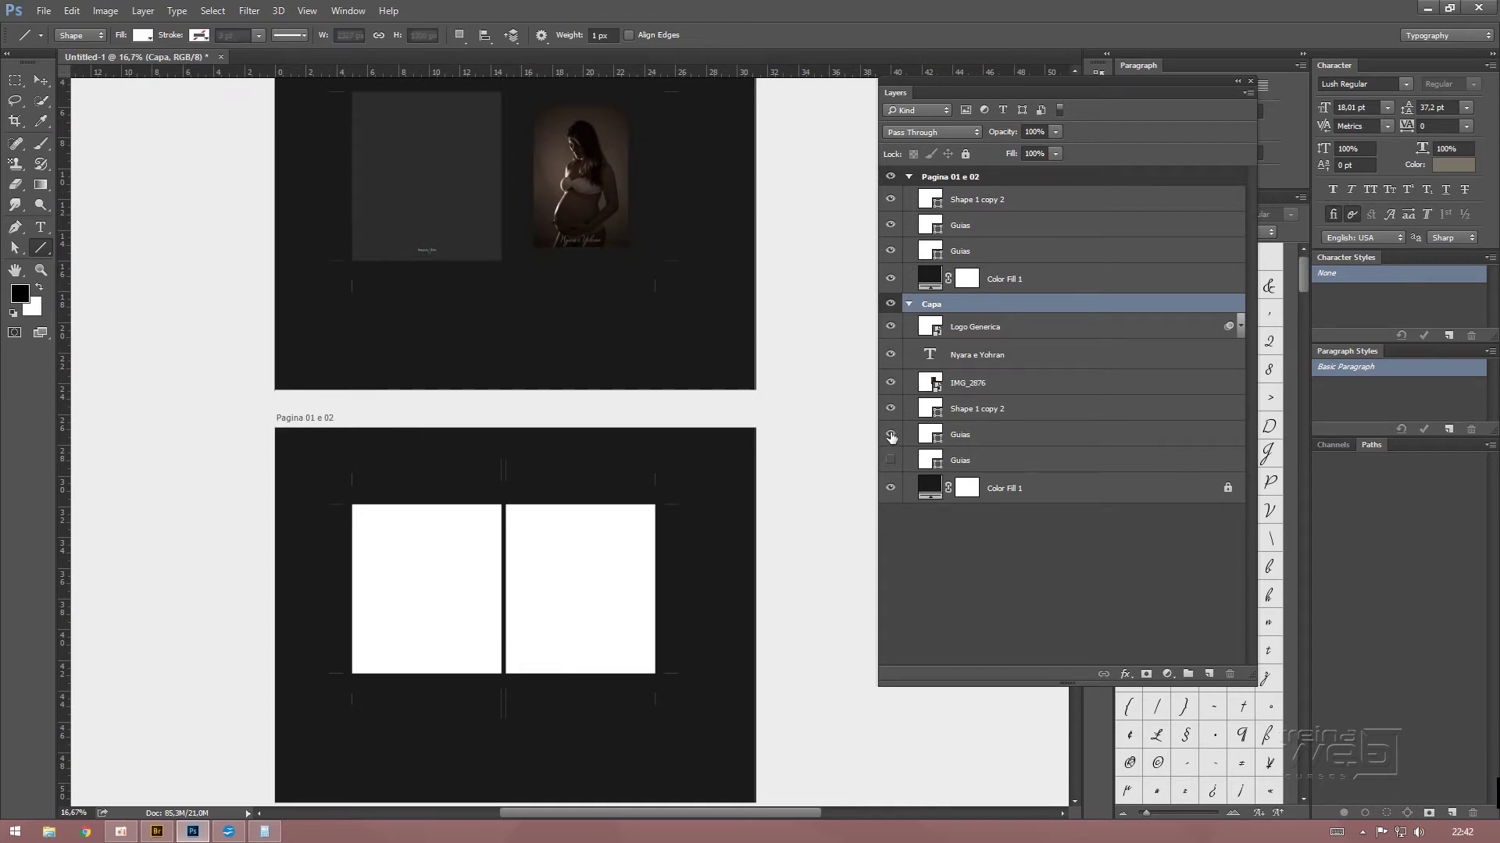
click(998, 445)
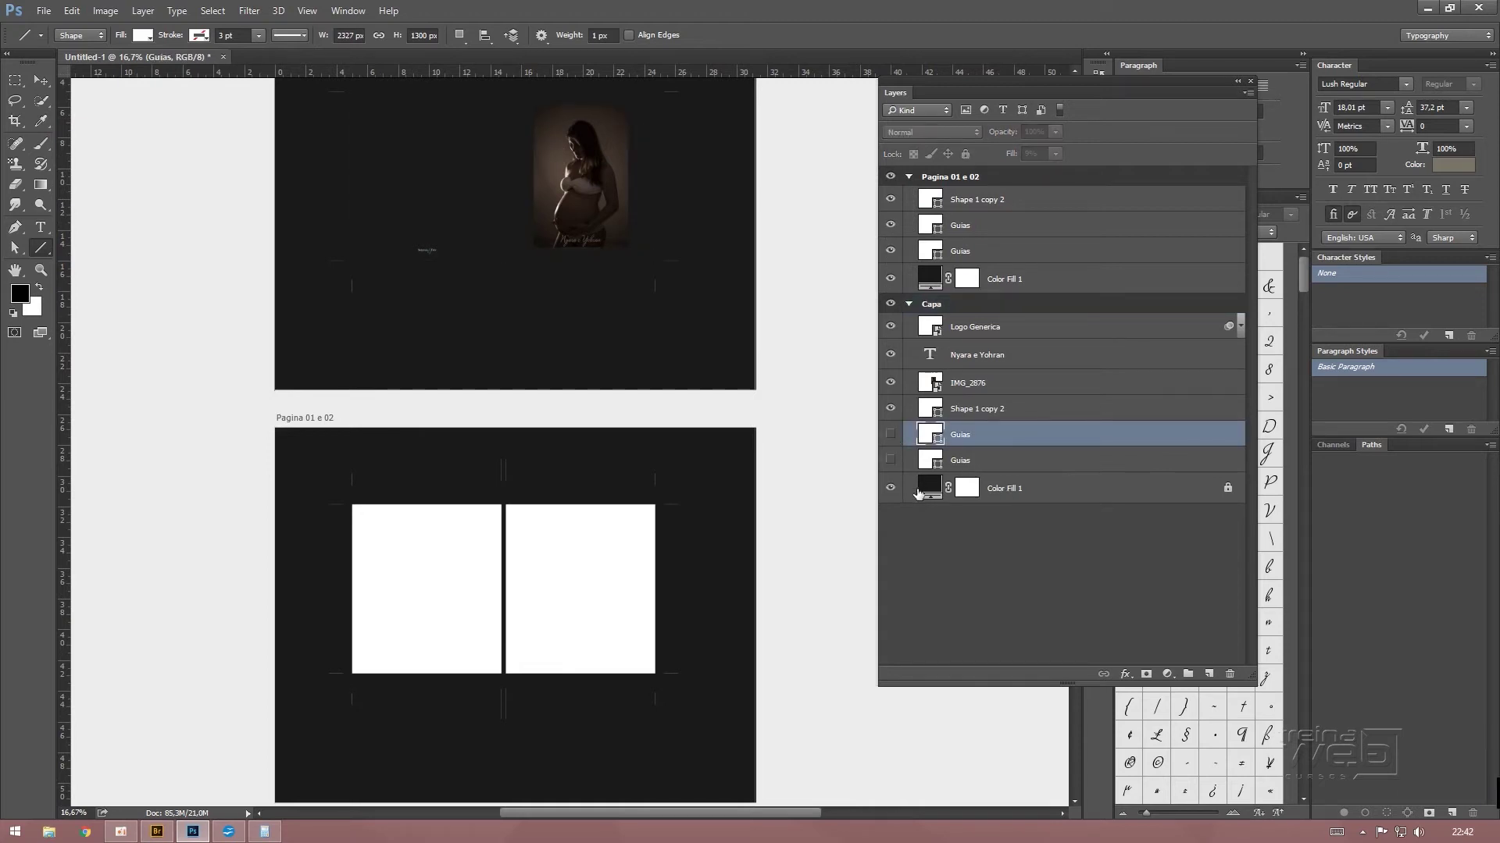
Select both cover Guias layers and collapse the Capa group
shift+click(996, 467)
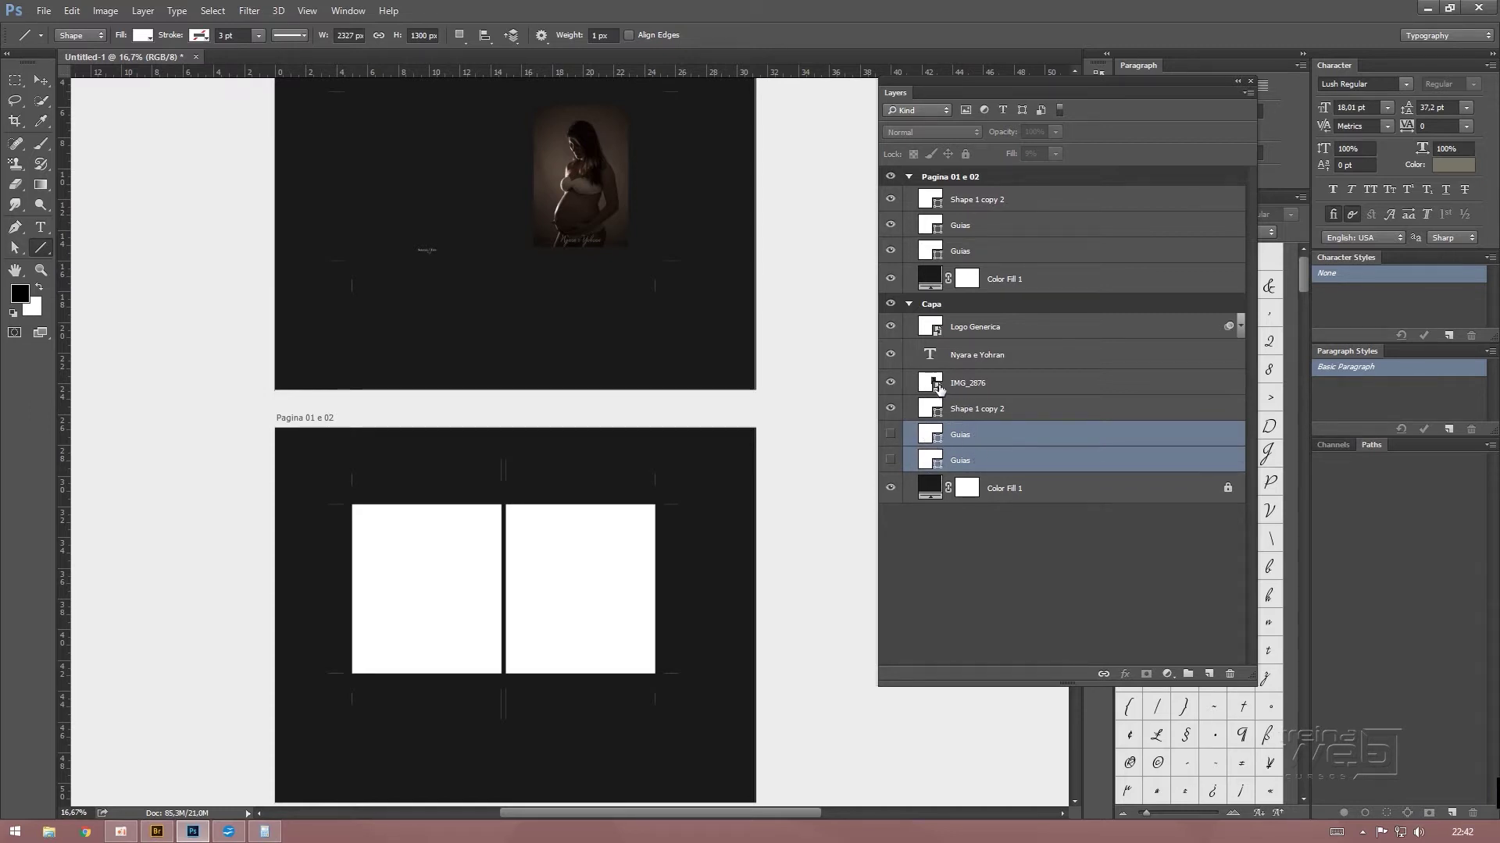
click(921, 305)
click(909, 304)
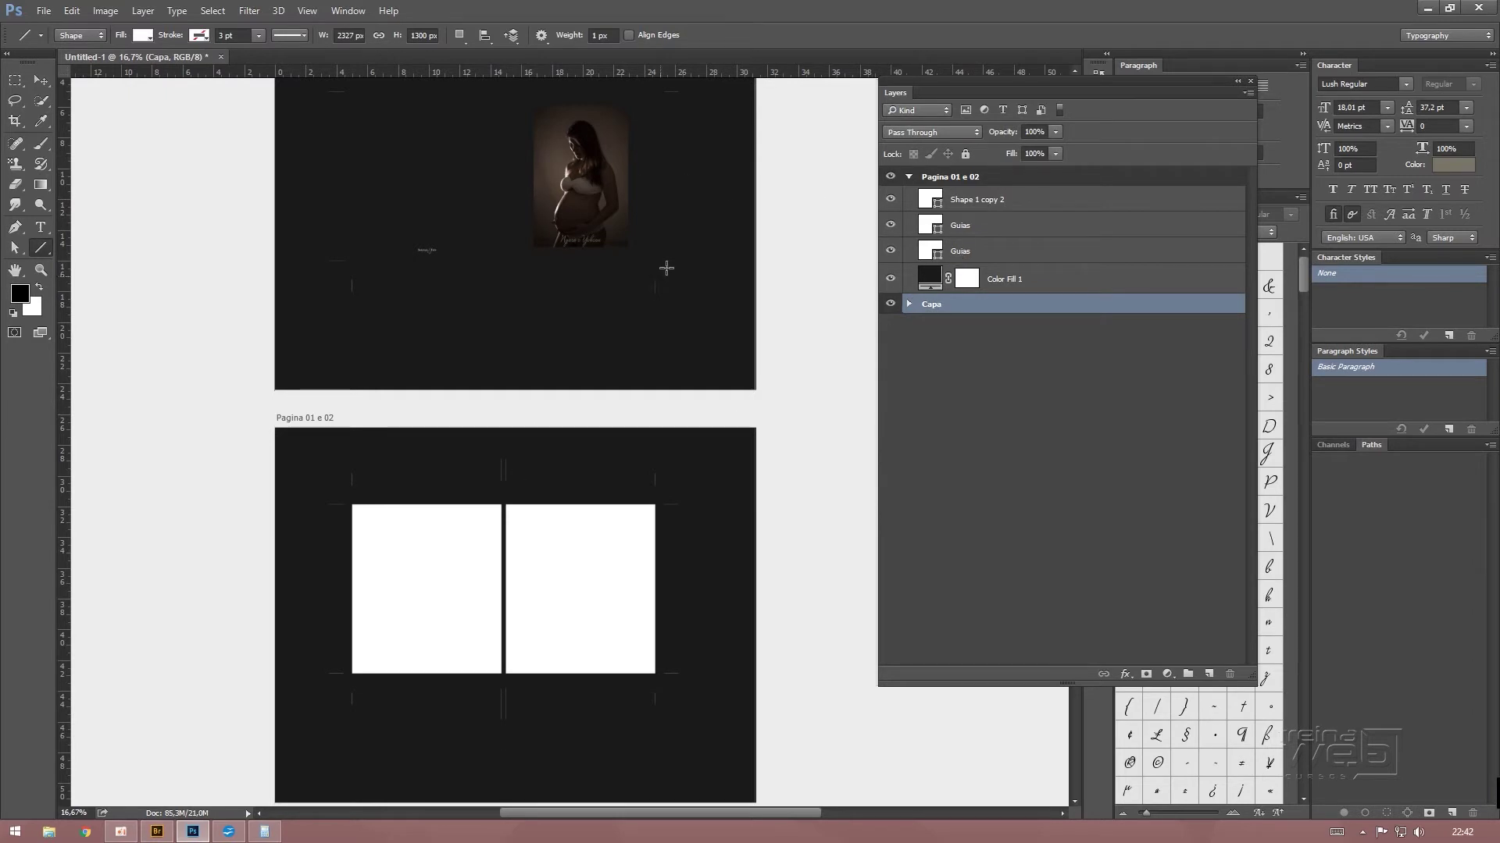
Zoom in on the spread's white panels and switch over to Adobe Bridge
key(z)
click(525, 606)
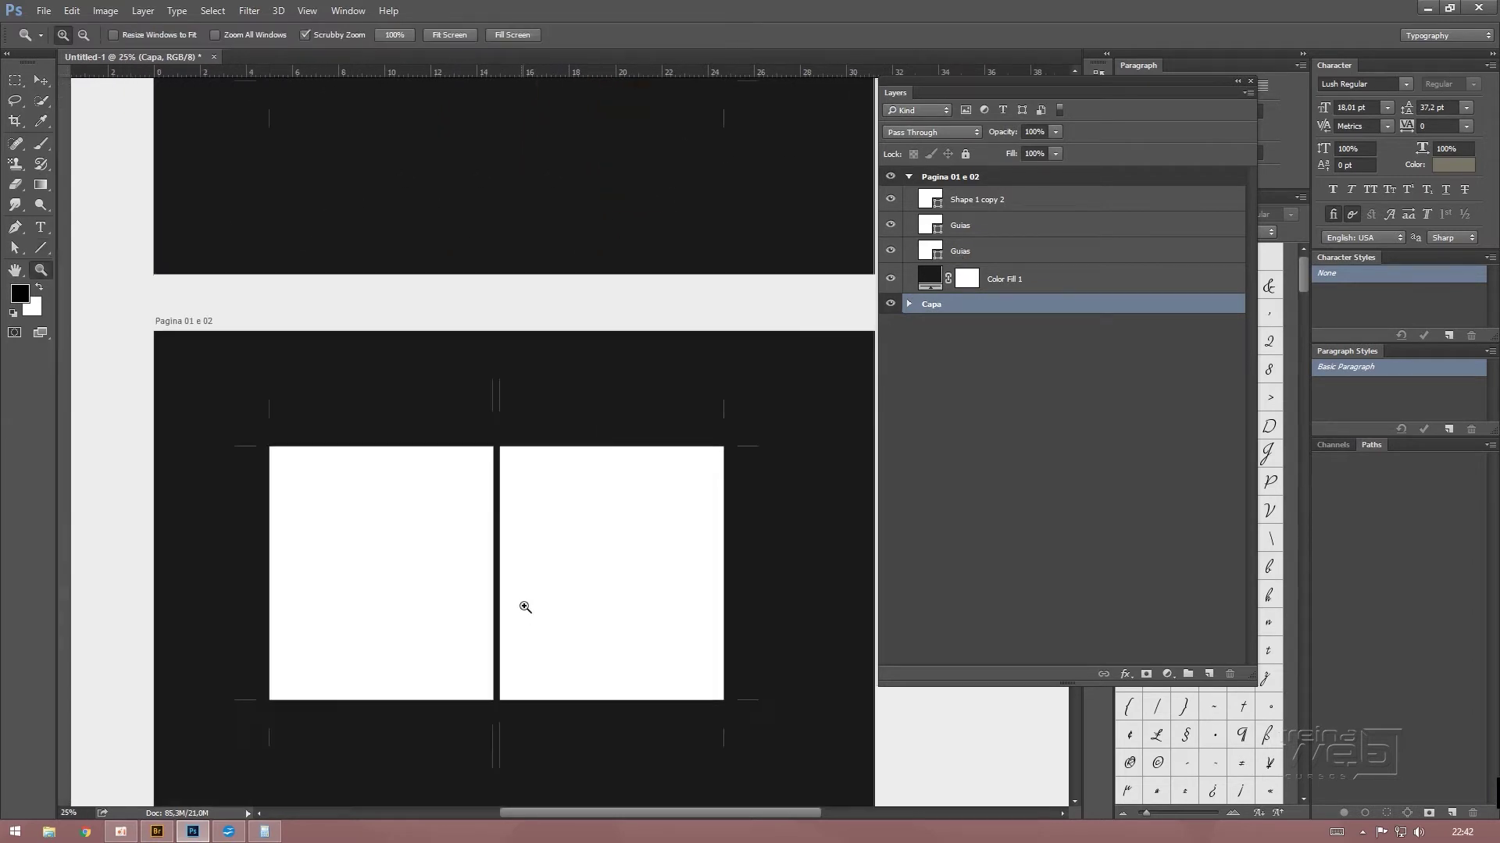
mouse_move(526, 606)
mouse_down()
mouse_move(552, 451)
mouse_move(572, 458)
mouse_up()
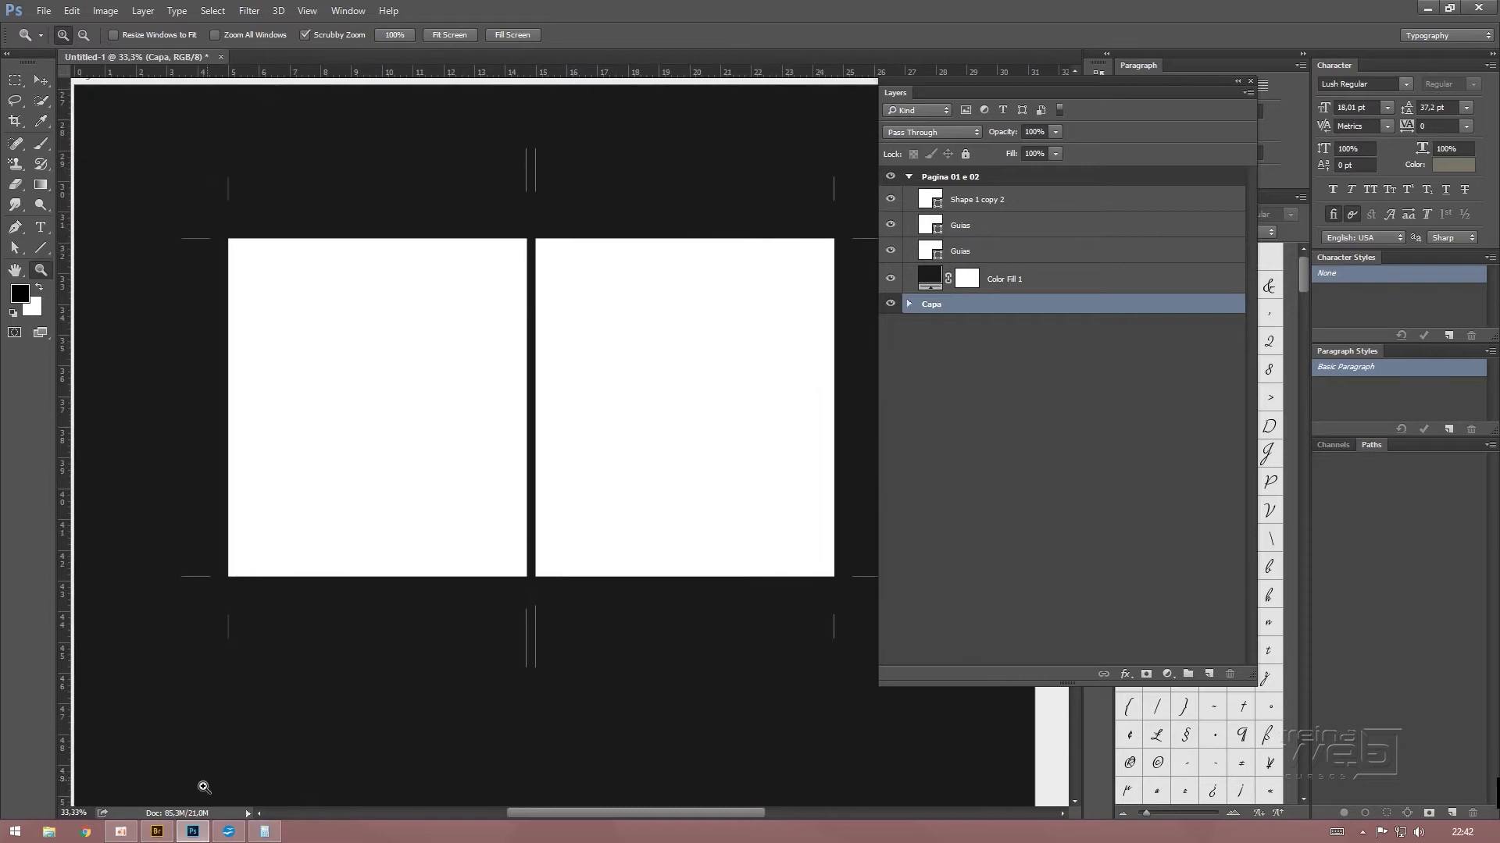
click(157, 831)
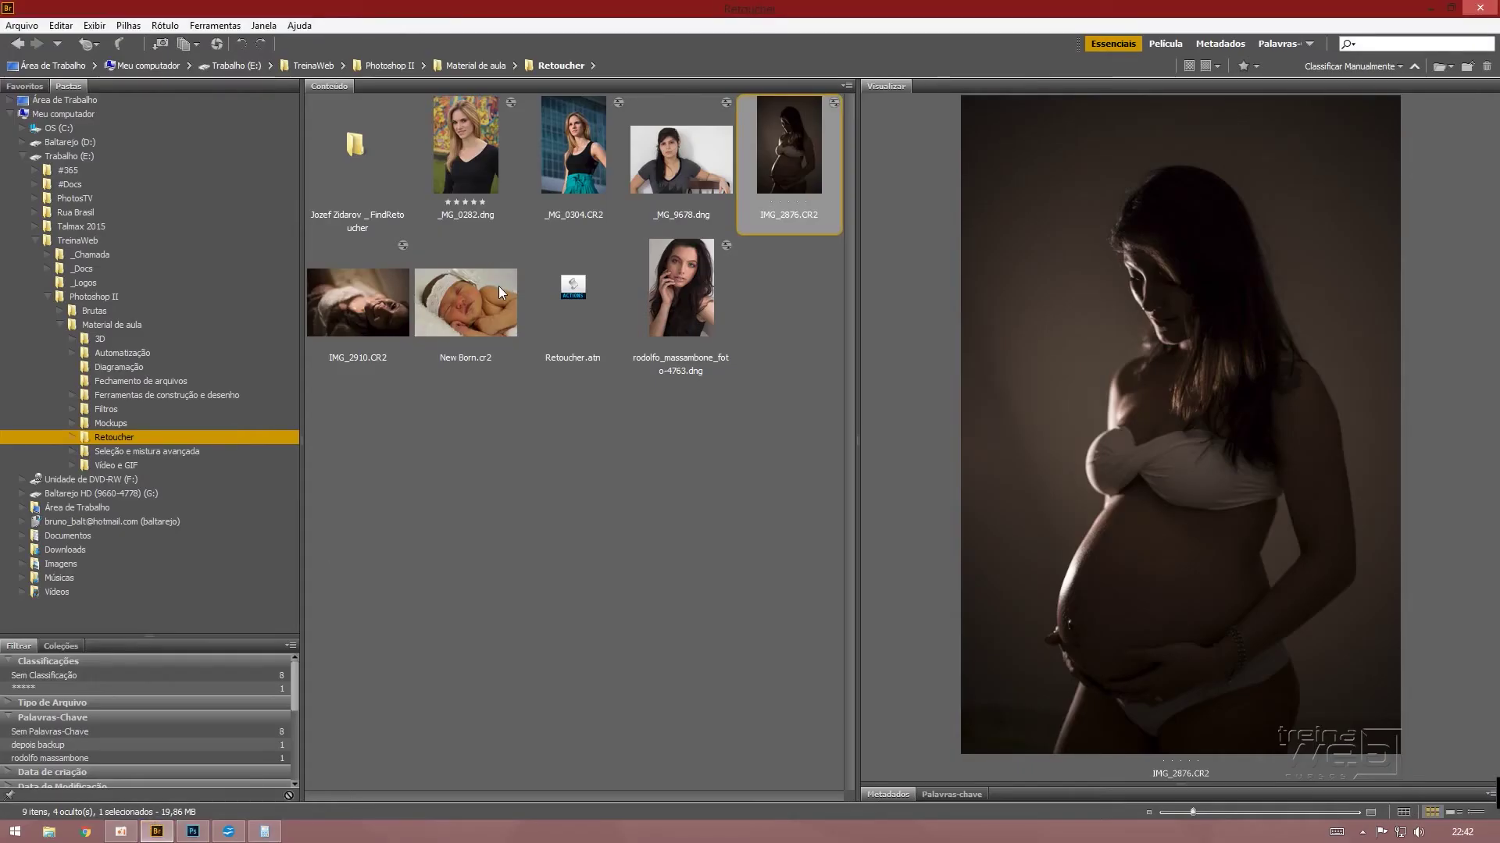
Browse to the Seleção e mistura avançada > Misturas folder in Bridge
click(469, 311)
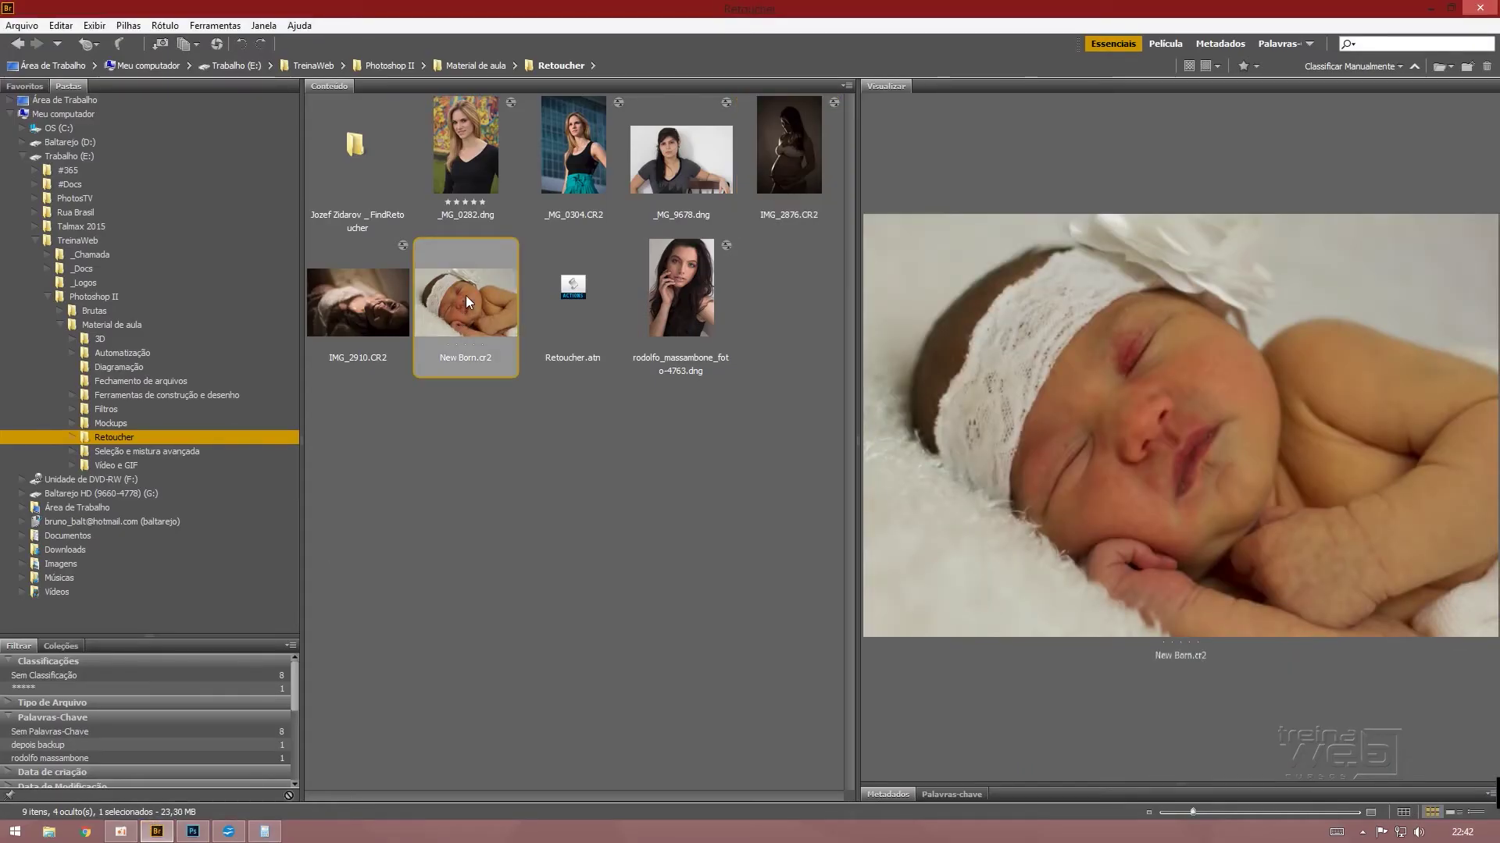
click(86, 453)
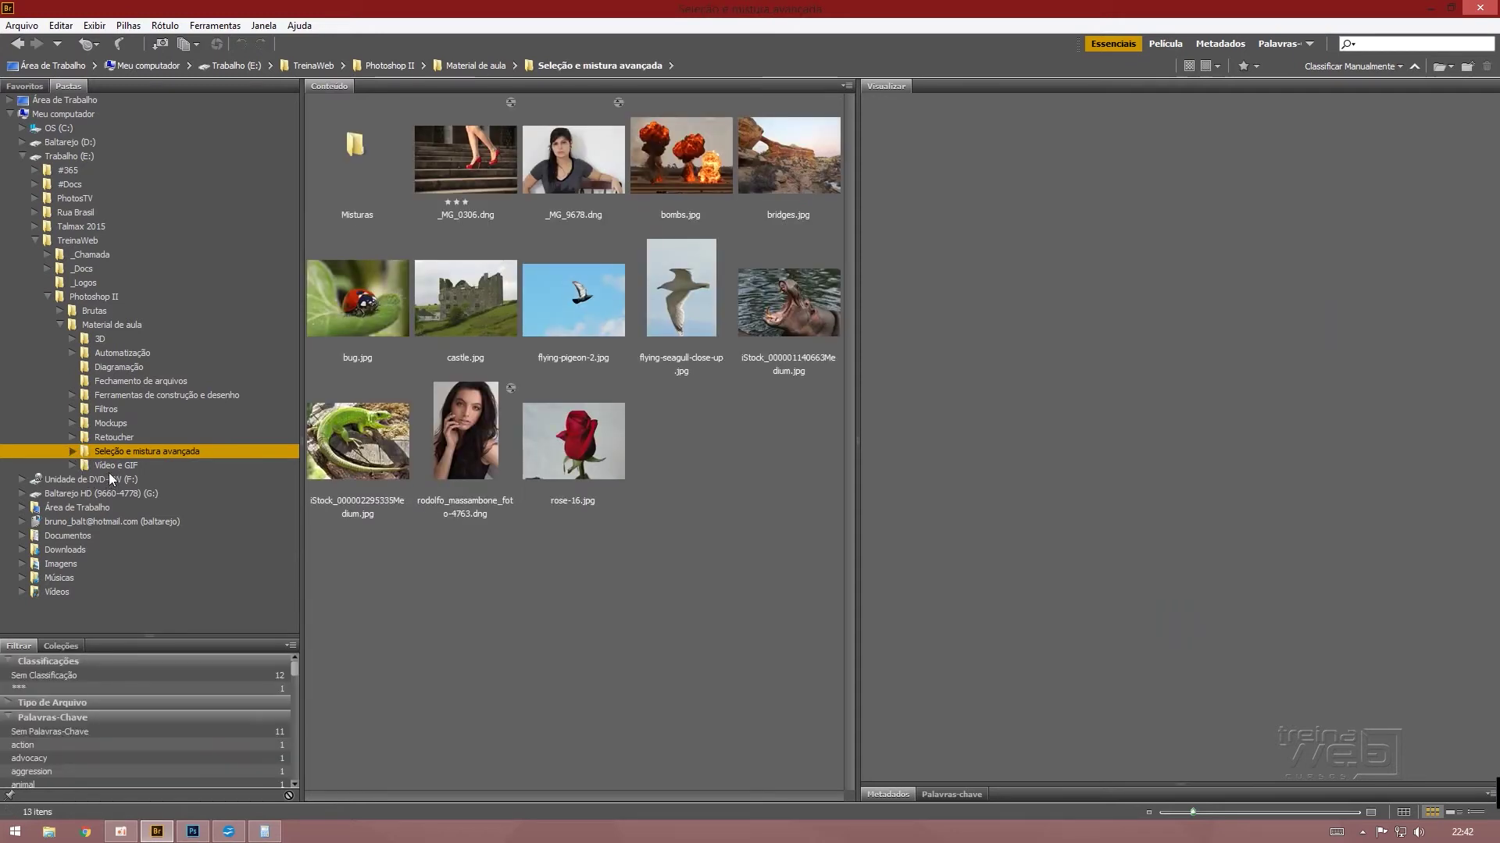
click(71, 453)
click(115, 465)
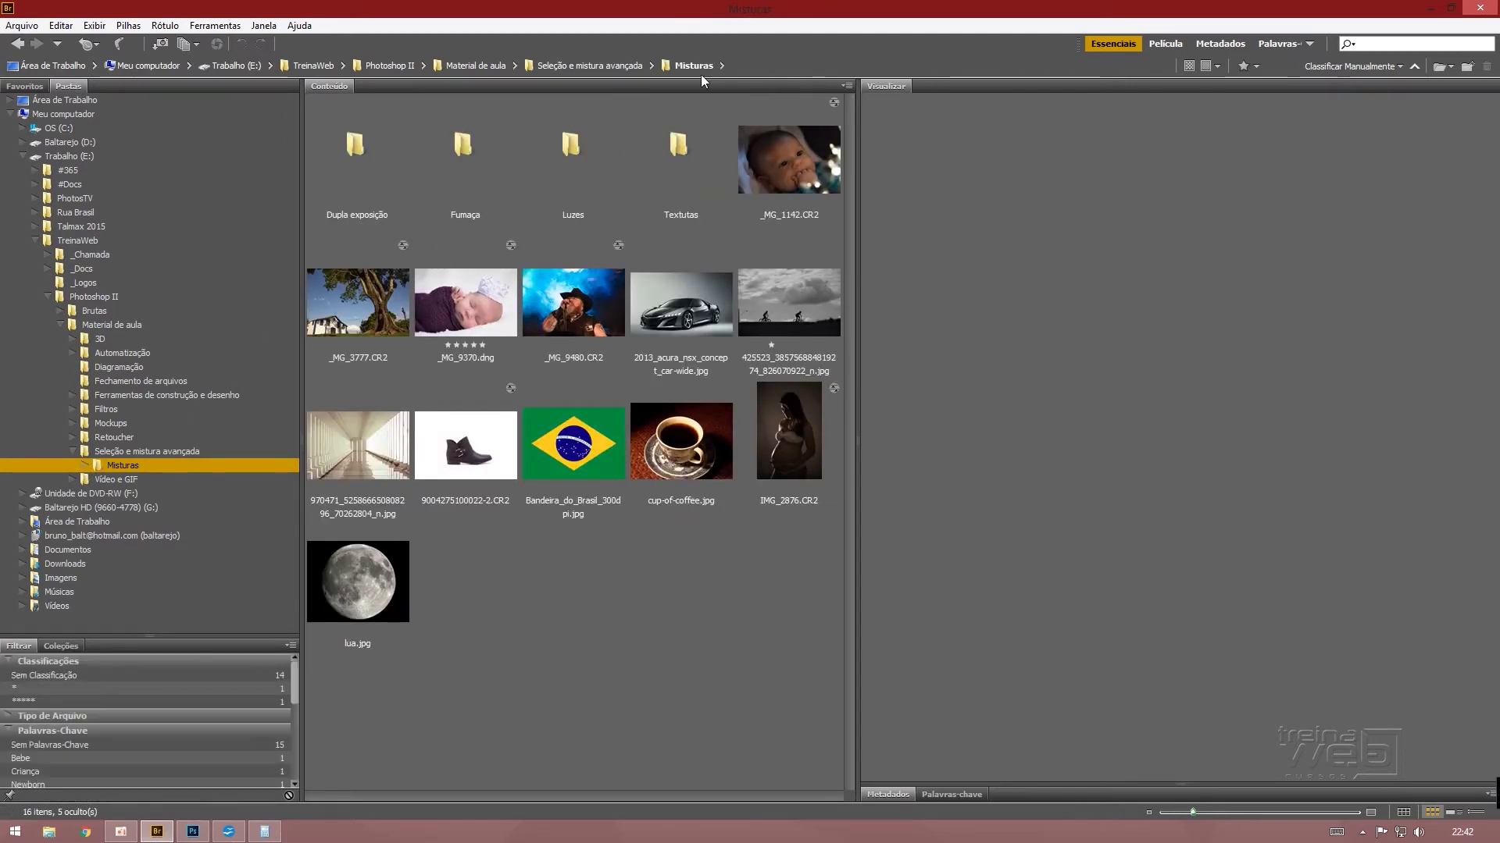
Drag baby photos _MG_1142.CR2 and _MG_9370.dng onto the Photoshop album
click(781, 161)
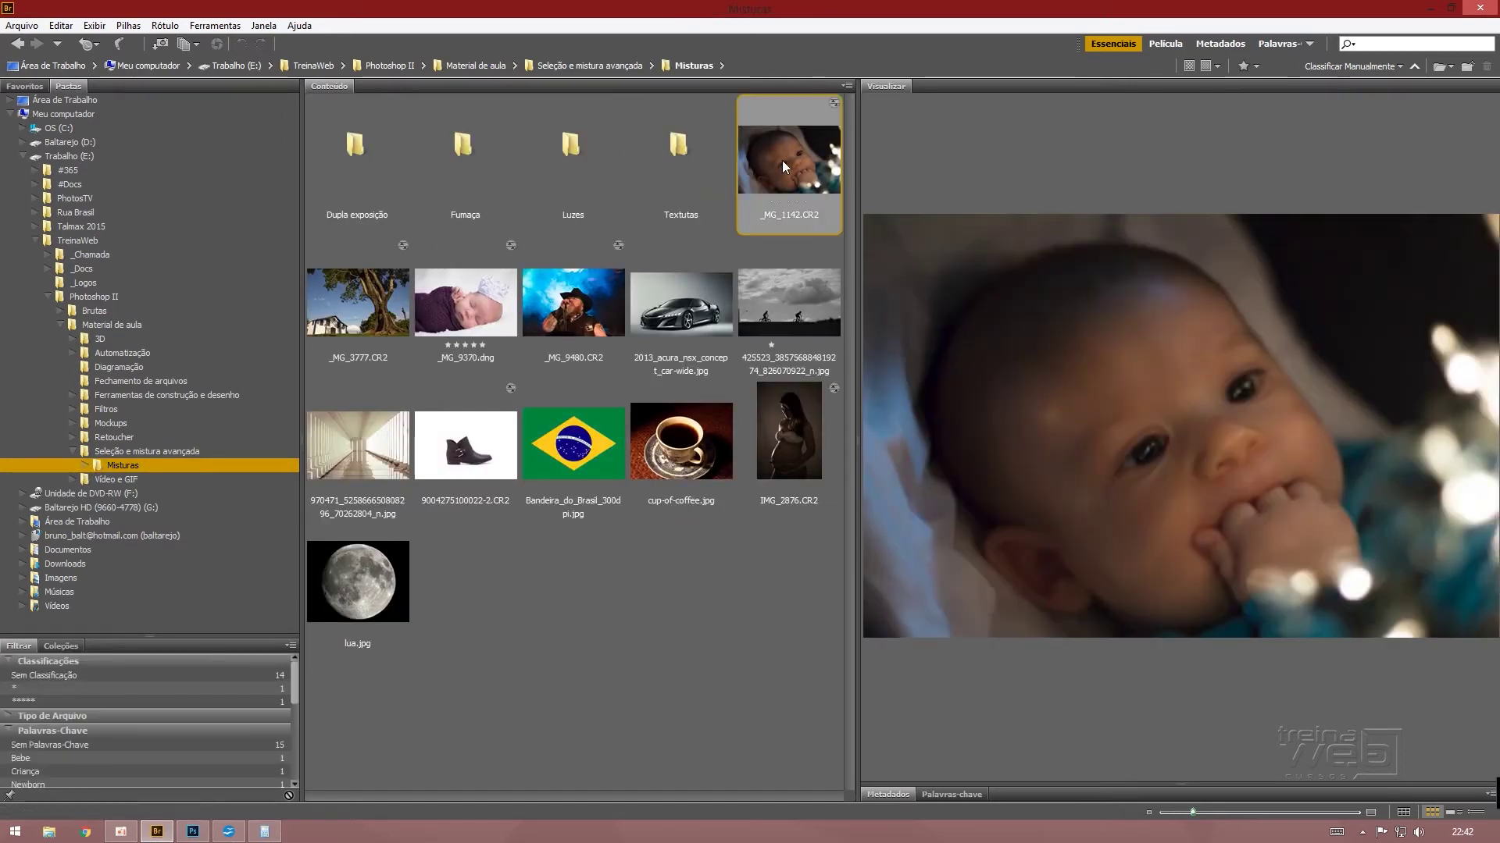
ctrl+click(490, 300)
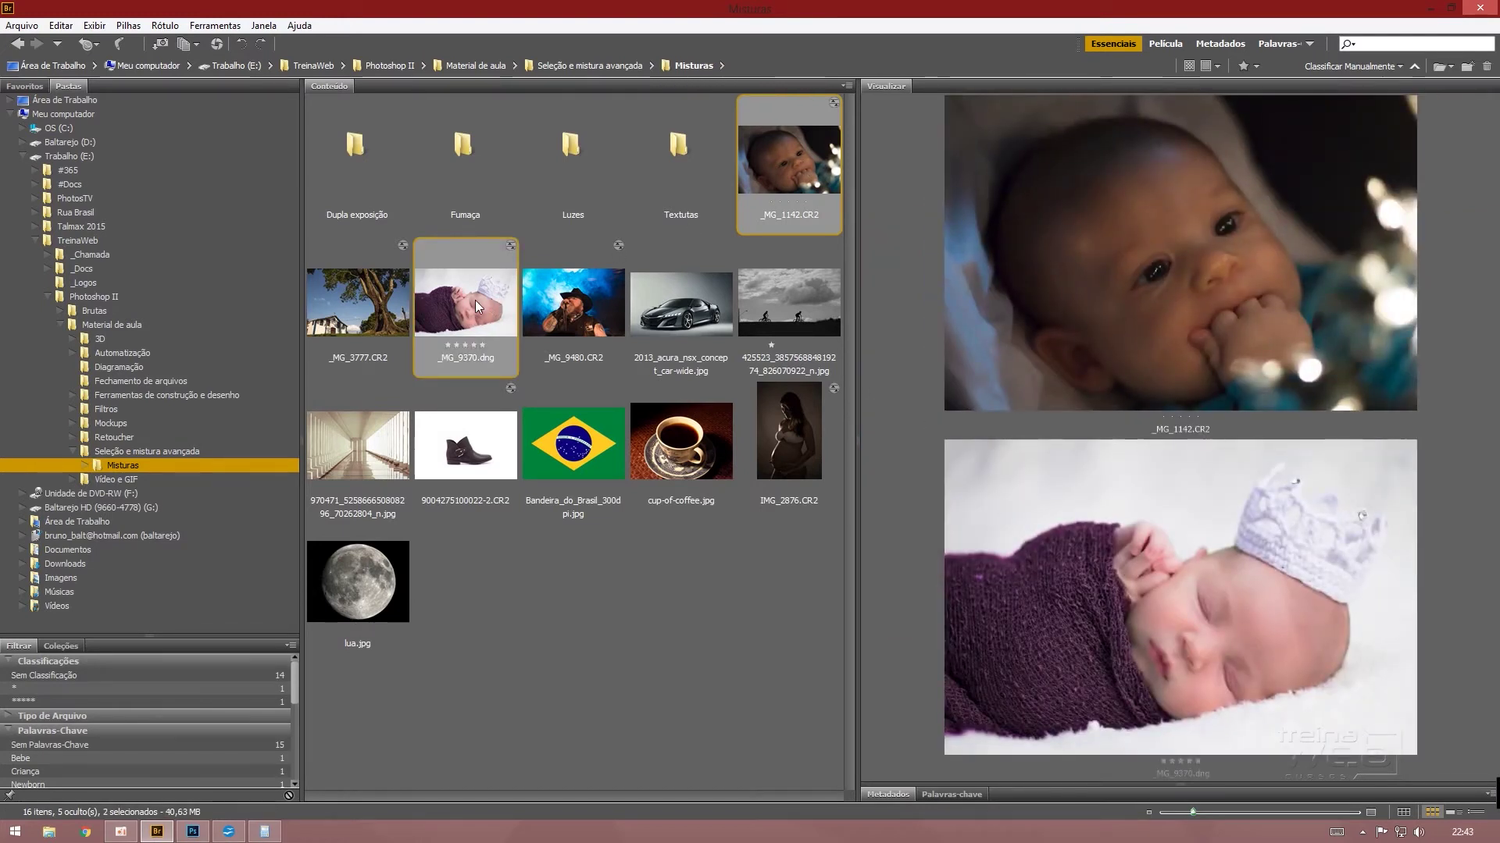
drag(475, 300, 504, 406)
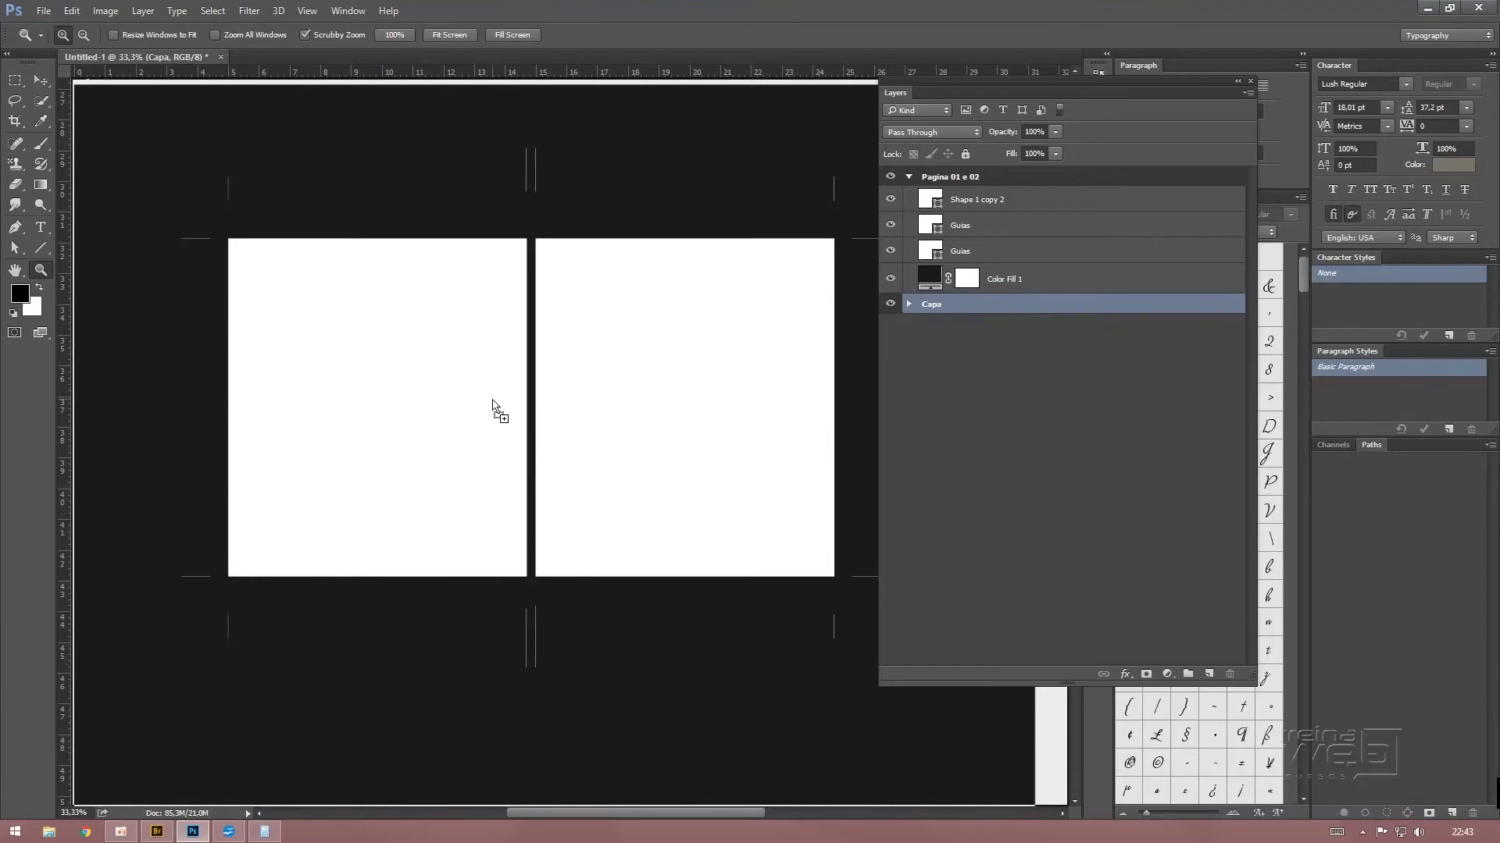
Place the _MG_1142 baby photo, shrink it to about a tenth, and move it onto the spread's right page
drag(501, 399, 494, 405)
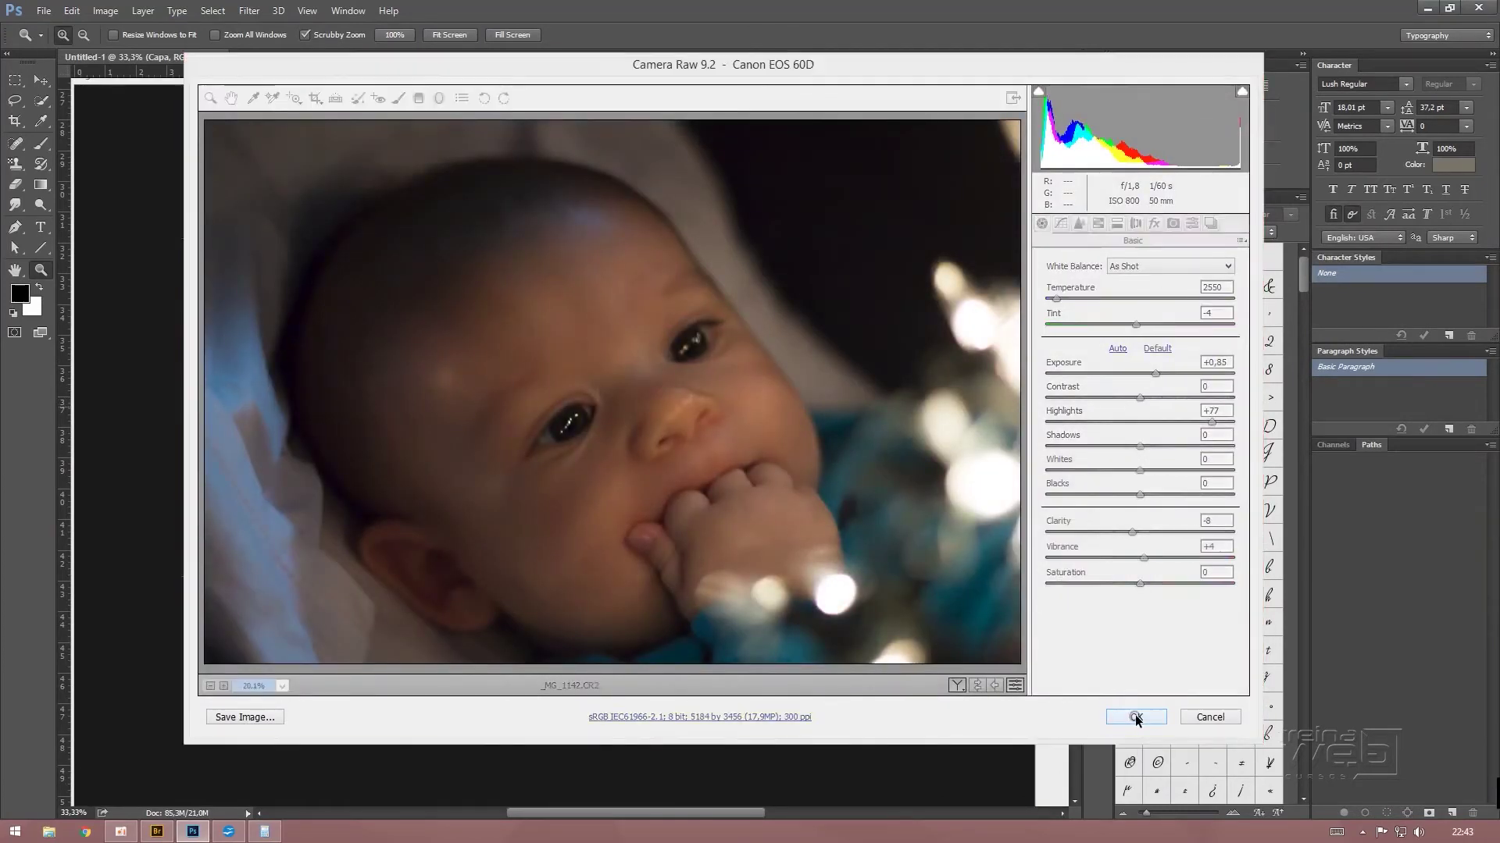
click(1136, 718)
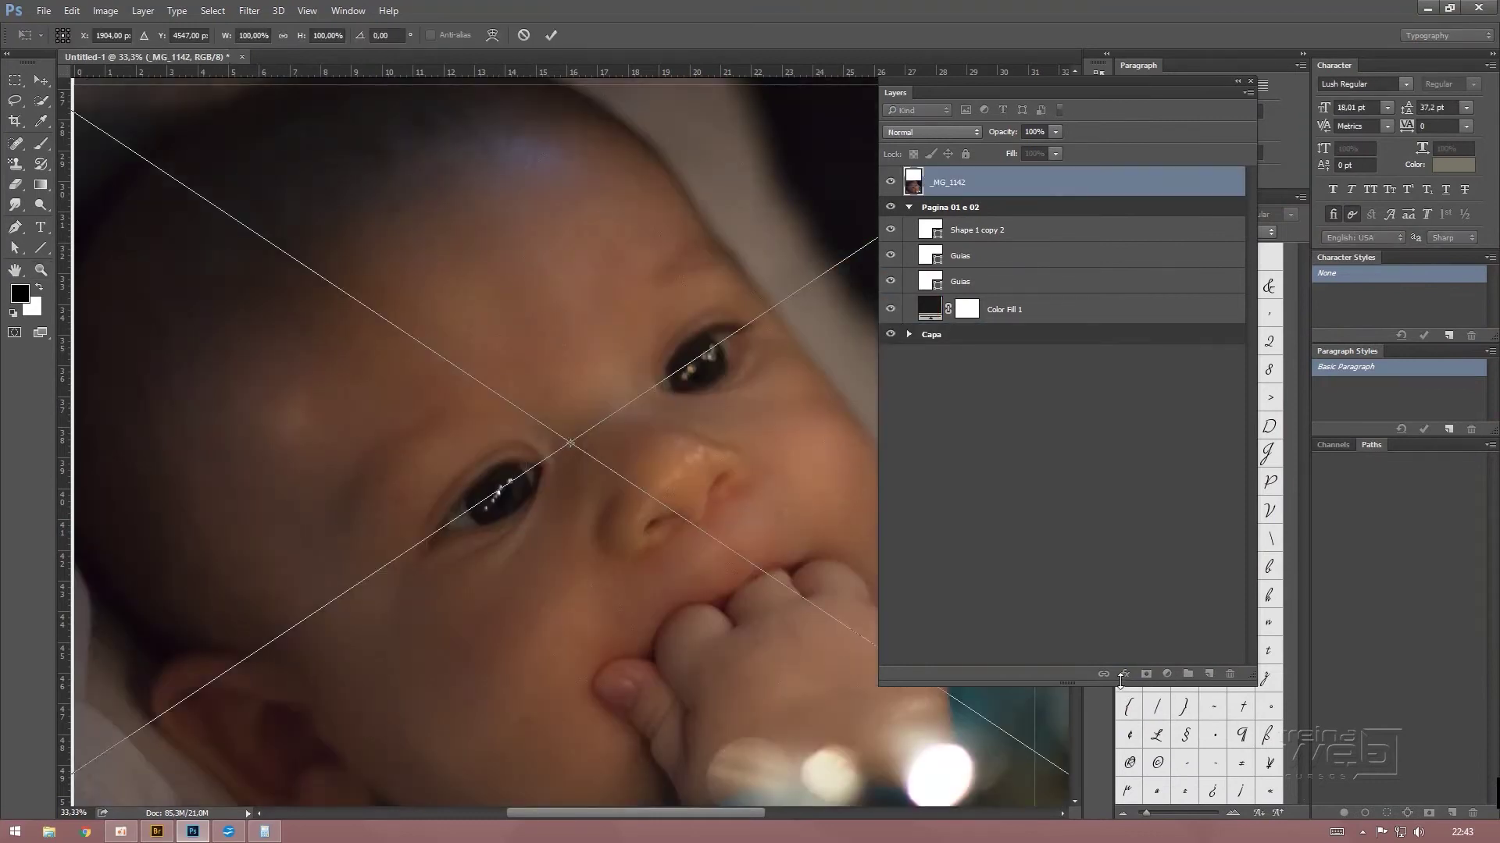
key(ctrl+minus)
key(ctrl+minus)
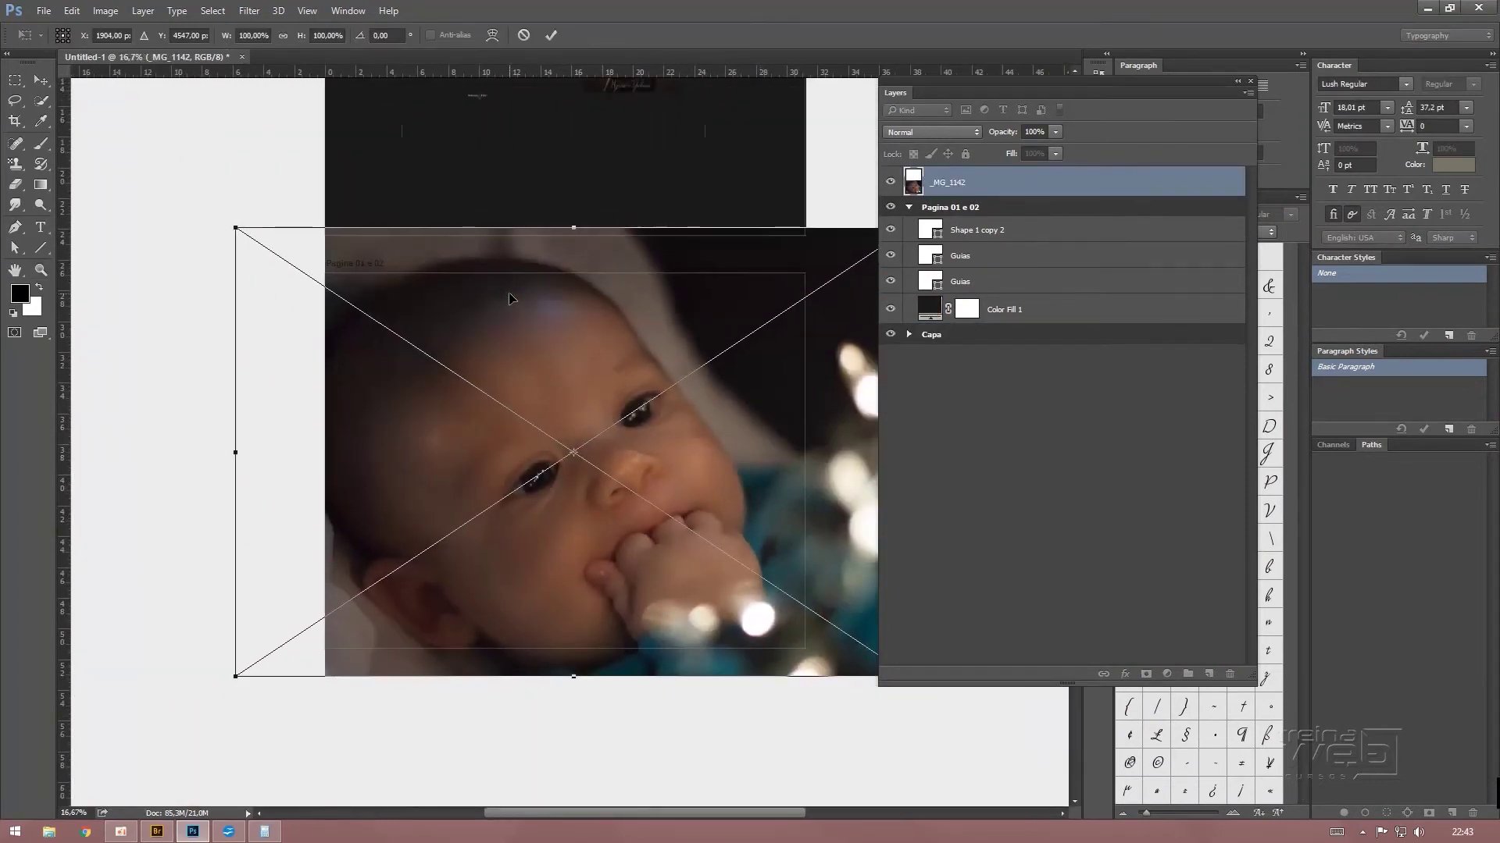
key(ctrl+minus)
drag(787, 399, 547, 516)
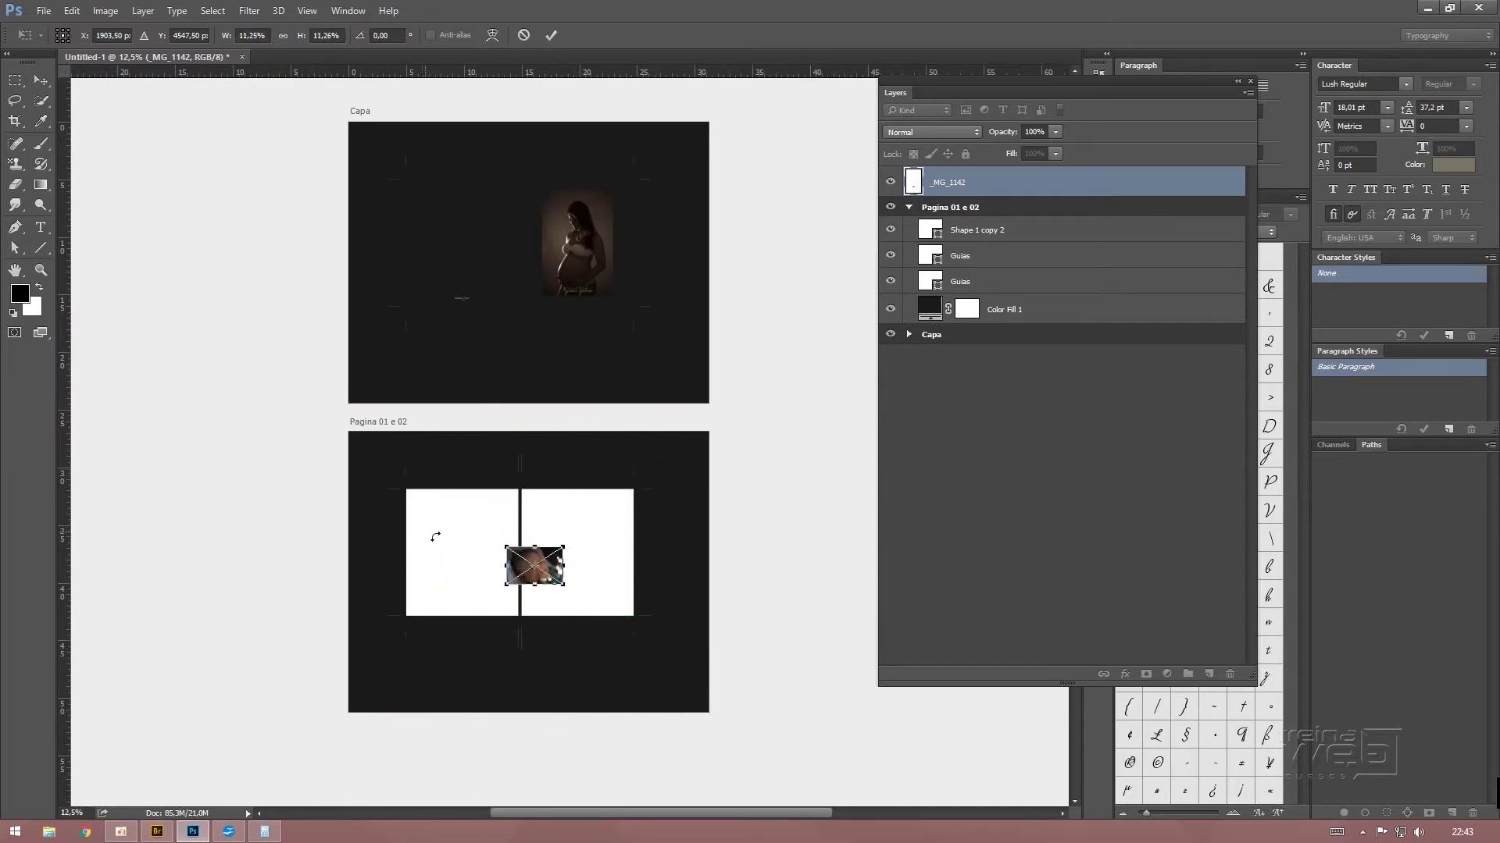
drag(555, 572, 596, 518)
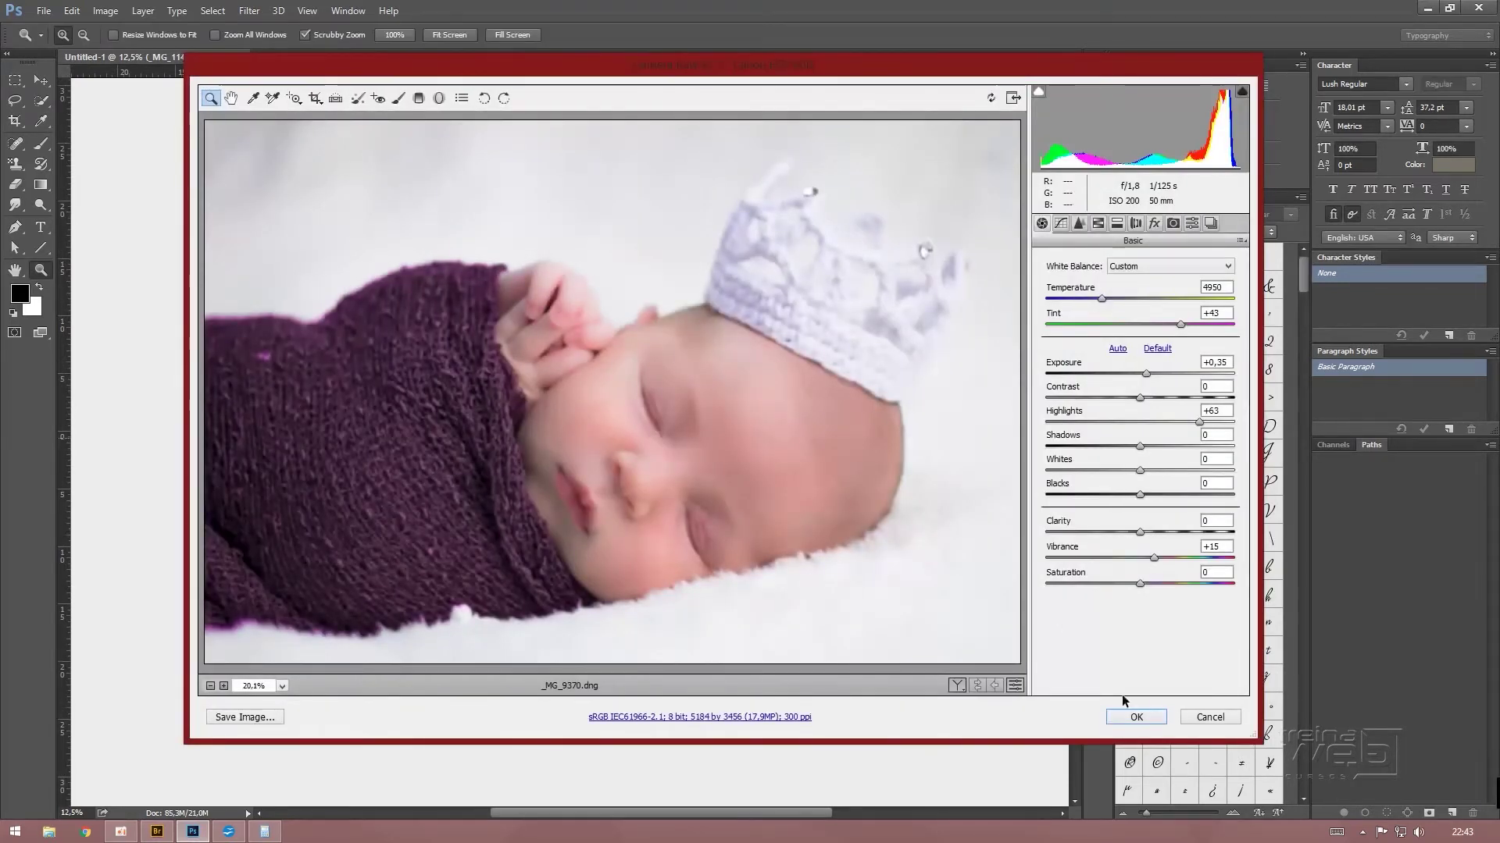
click(1136, 715)
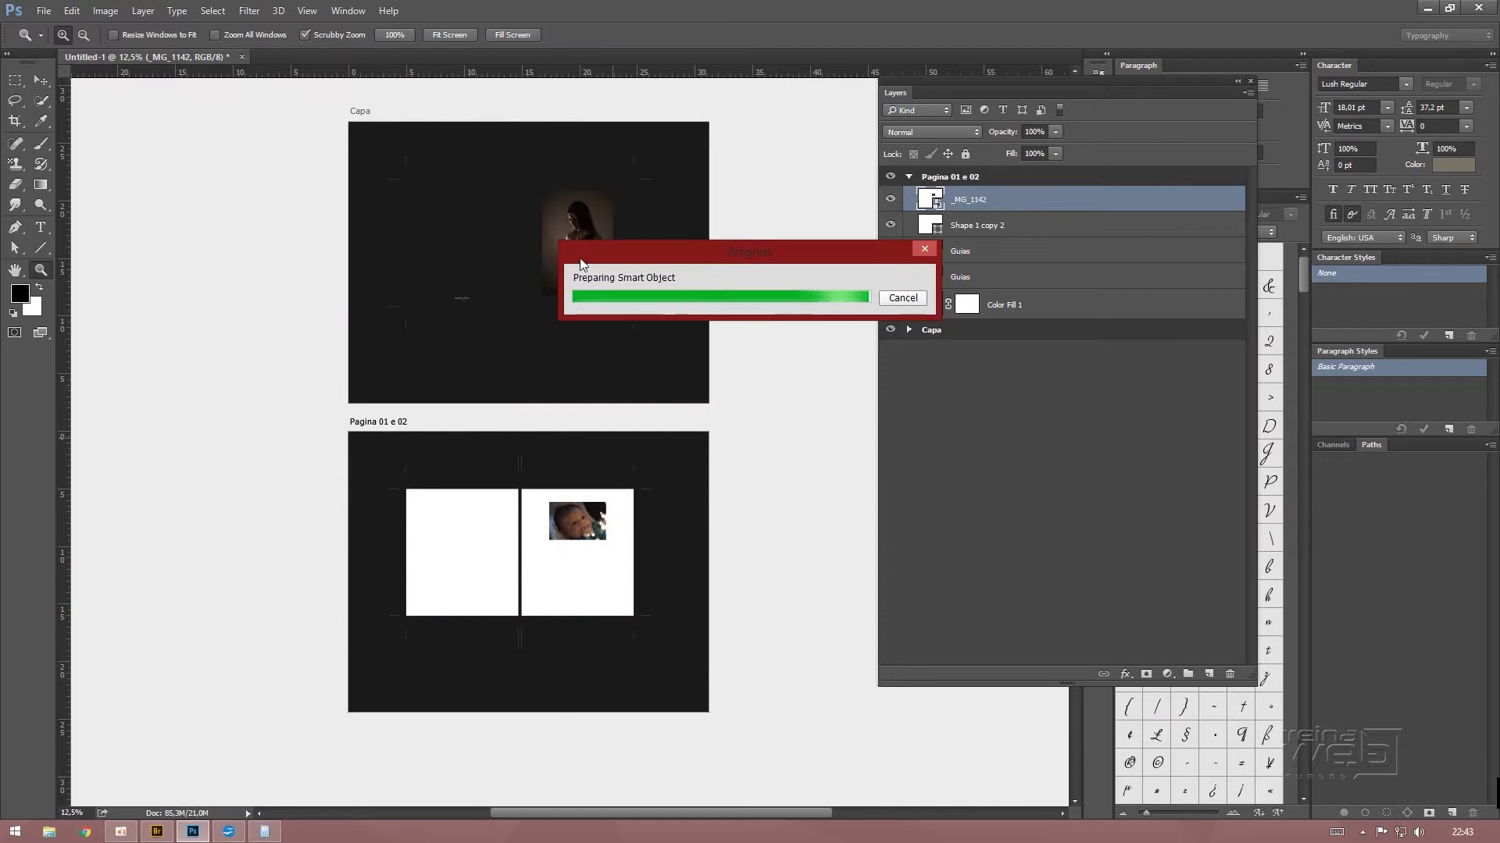
Scale the _MG_9370 sleeping-baby photo to about 12% and set it below the first baby photo
mouse_move(820, 277)
mouse_down()
mouse_move(600, 442)
mouse_move(596, 577)
mouse_up()
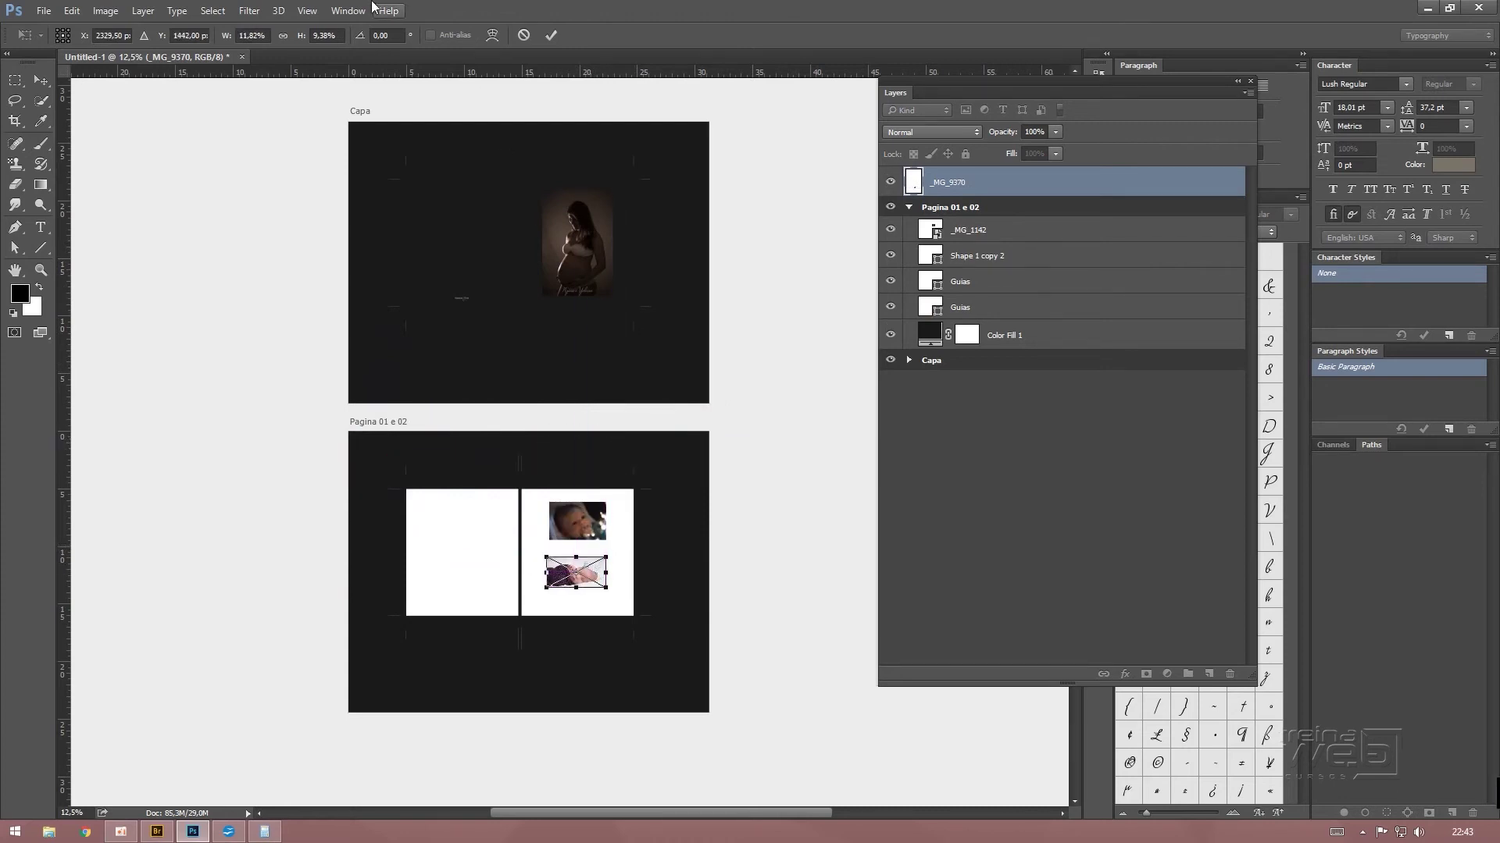
click(268, 36)
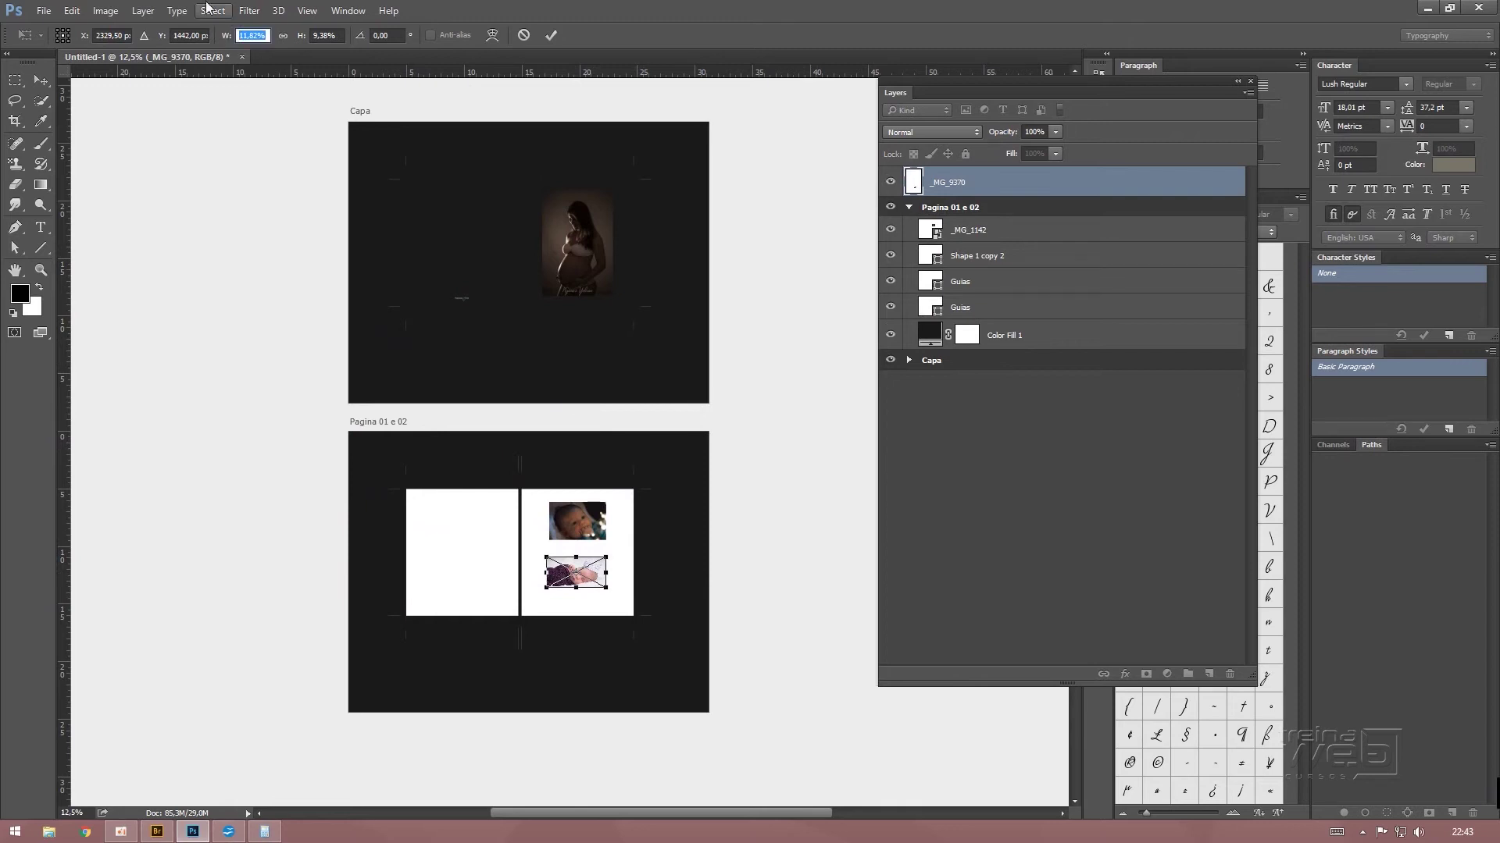
text(12)
key(Tab)
text(12)
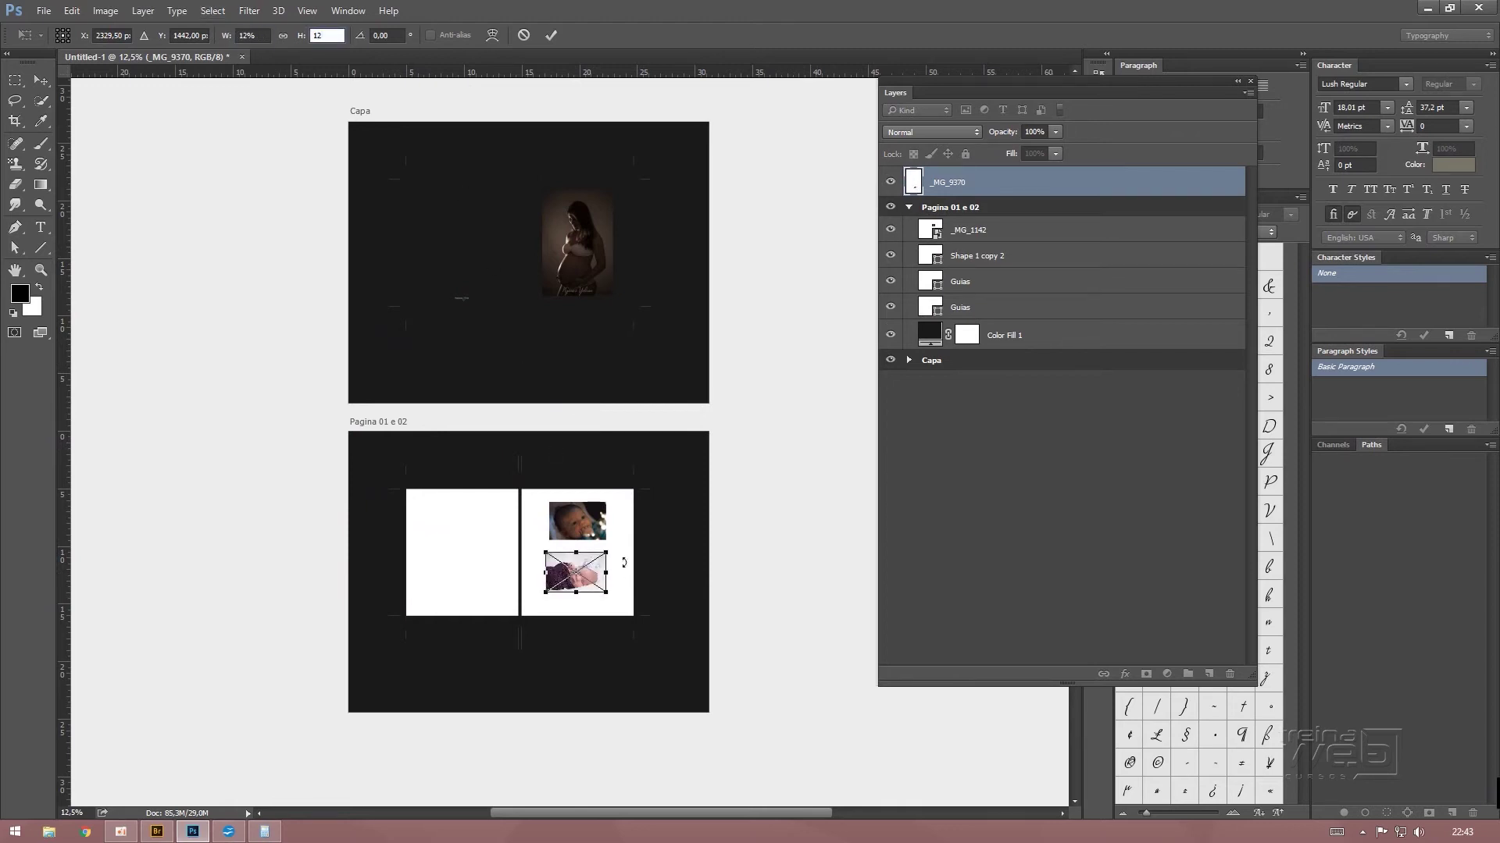
drag(606, 553, 595, 572)
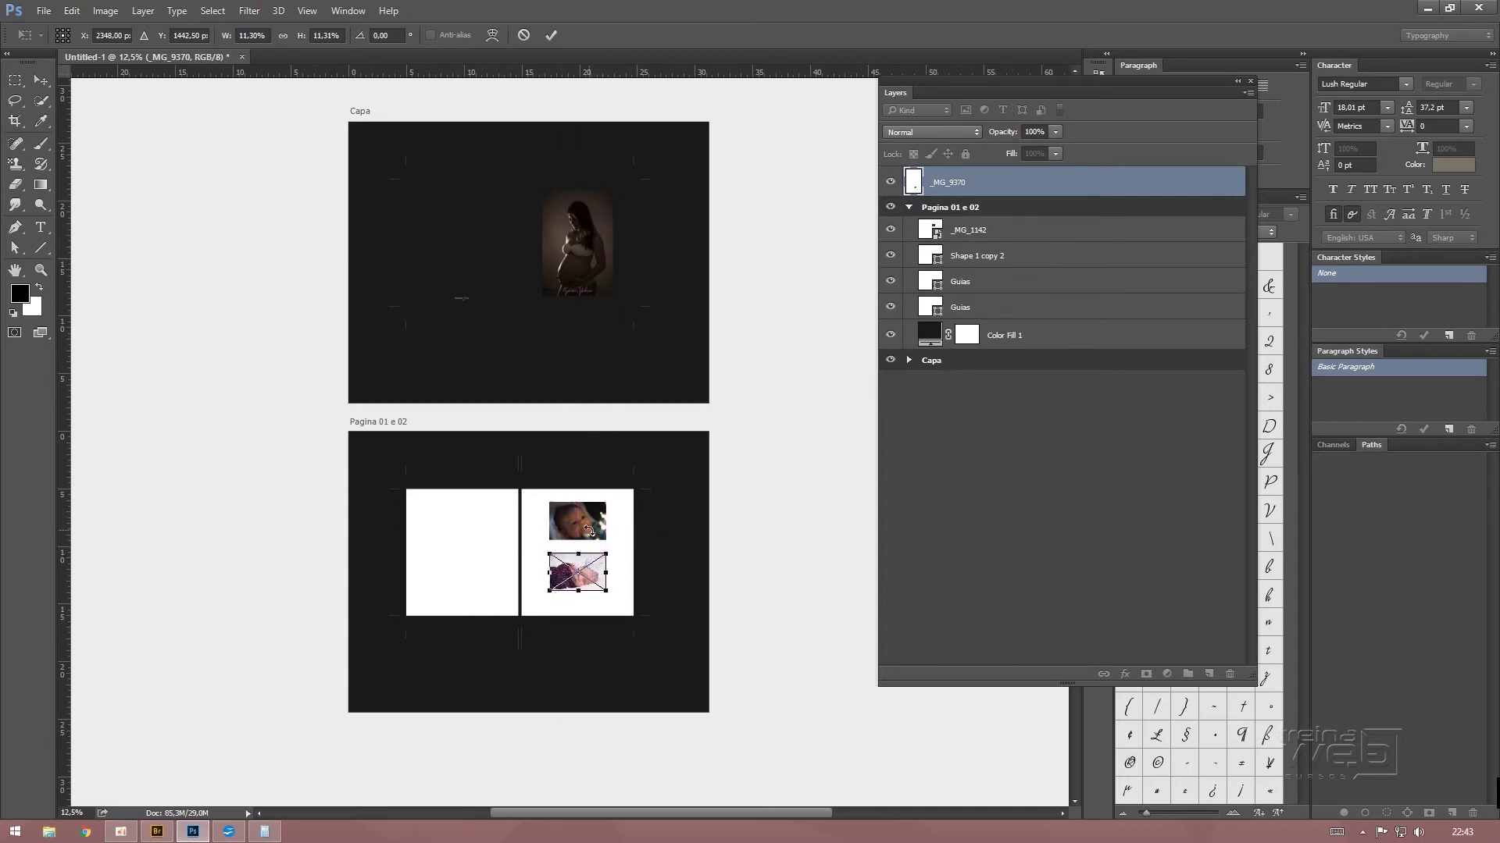
scroll(569, 442, up, 2)
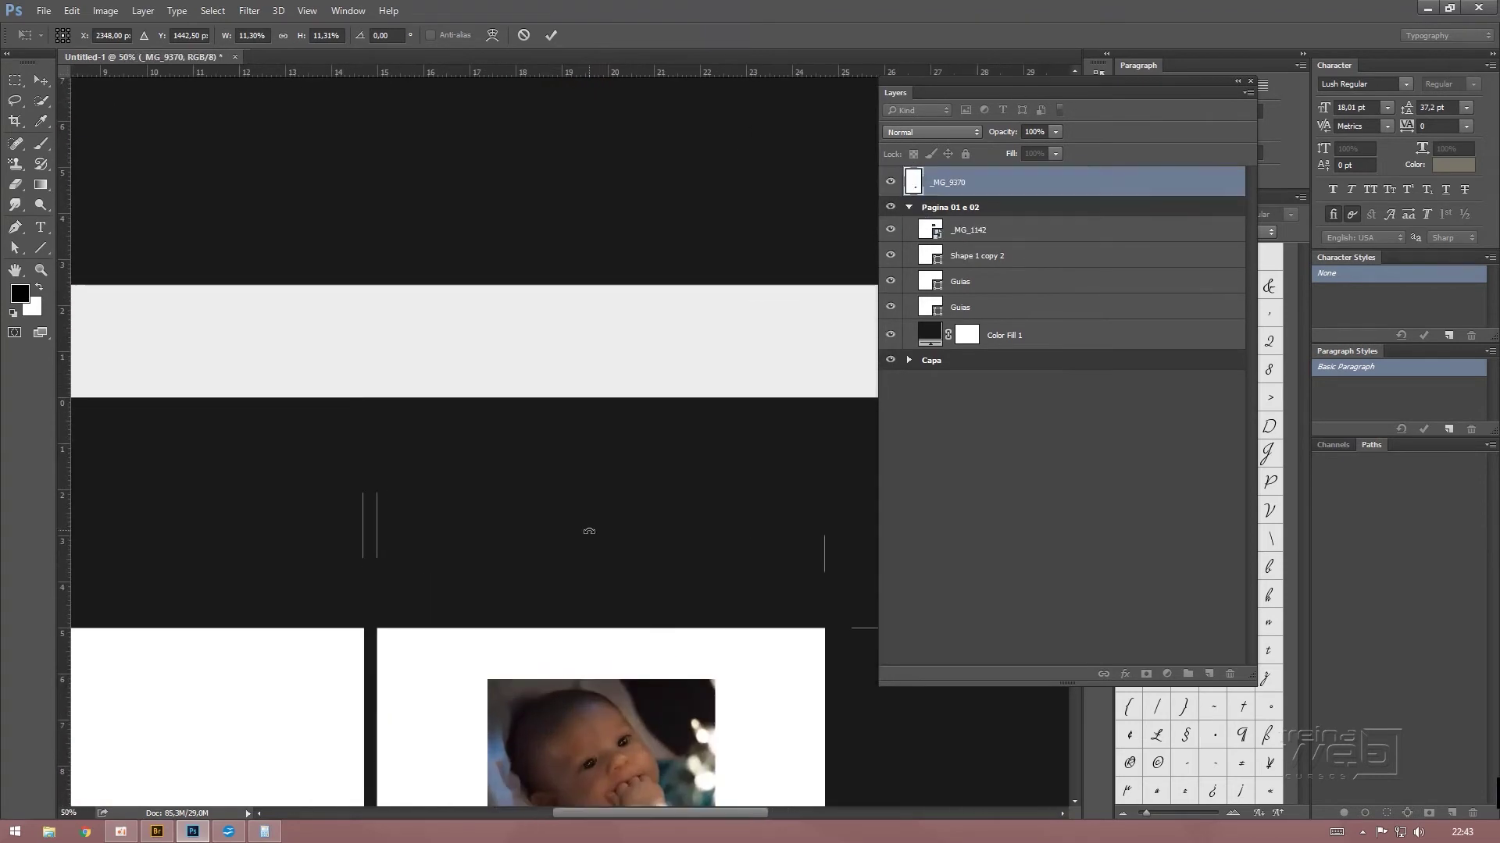
Add a guide at the first photo's left edge and align the sleeping-baby photo's left edge to it
drag(569, 619, 585, 211)
scroll(582, 204, up, 1)
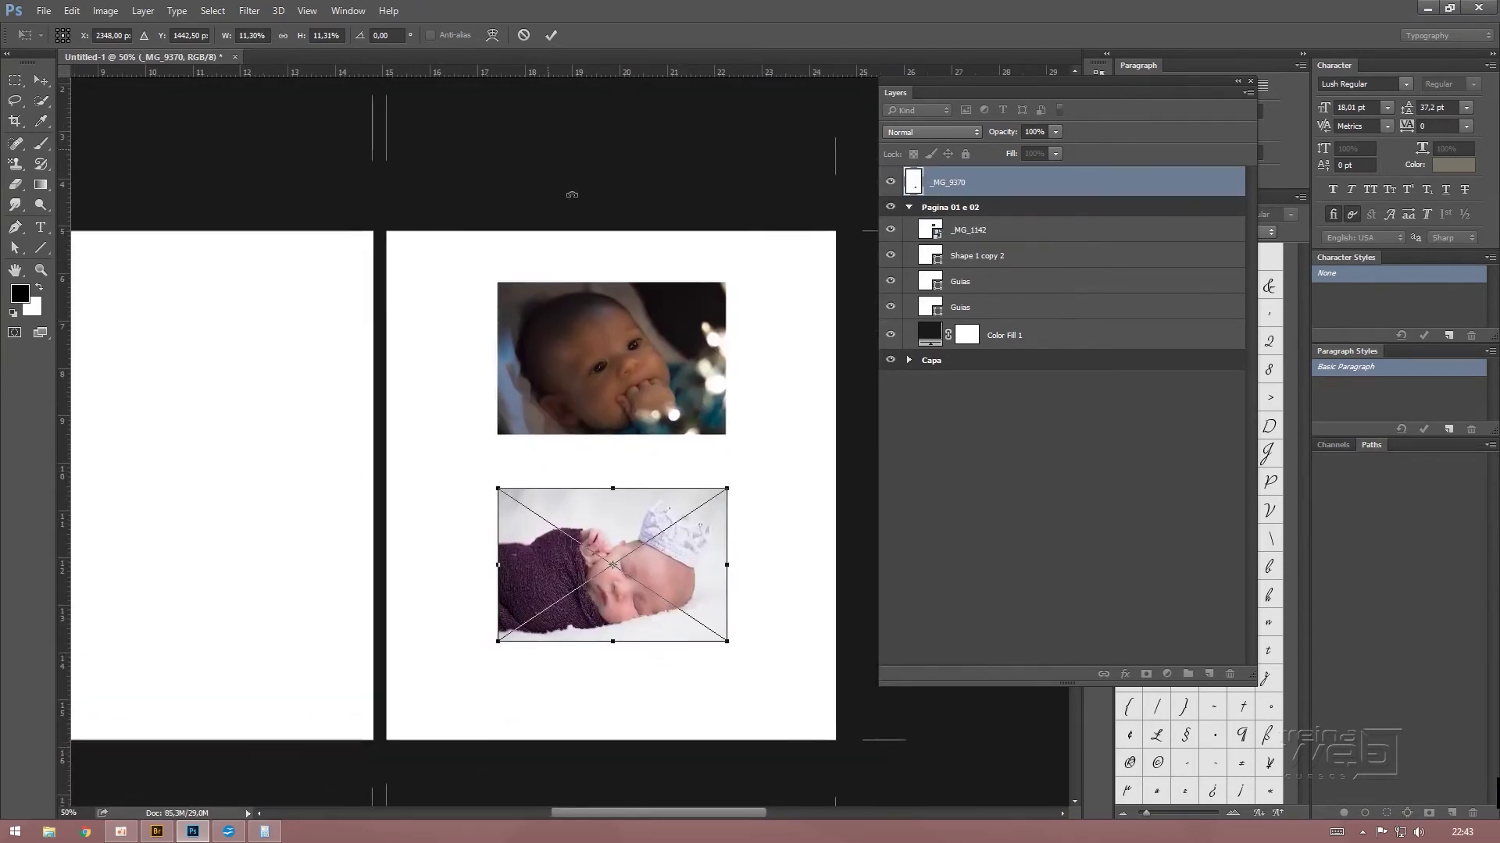
key(ctrl+plus)
key(ctrl+plus)
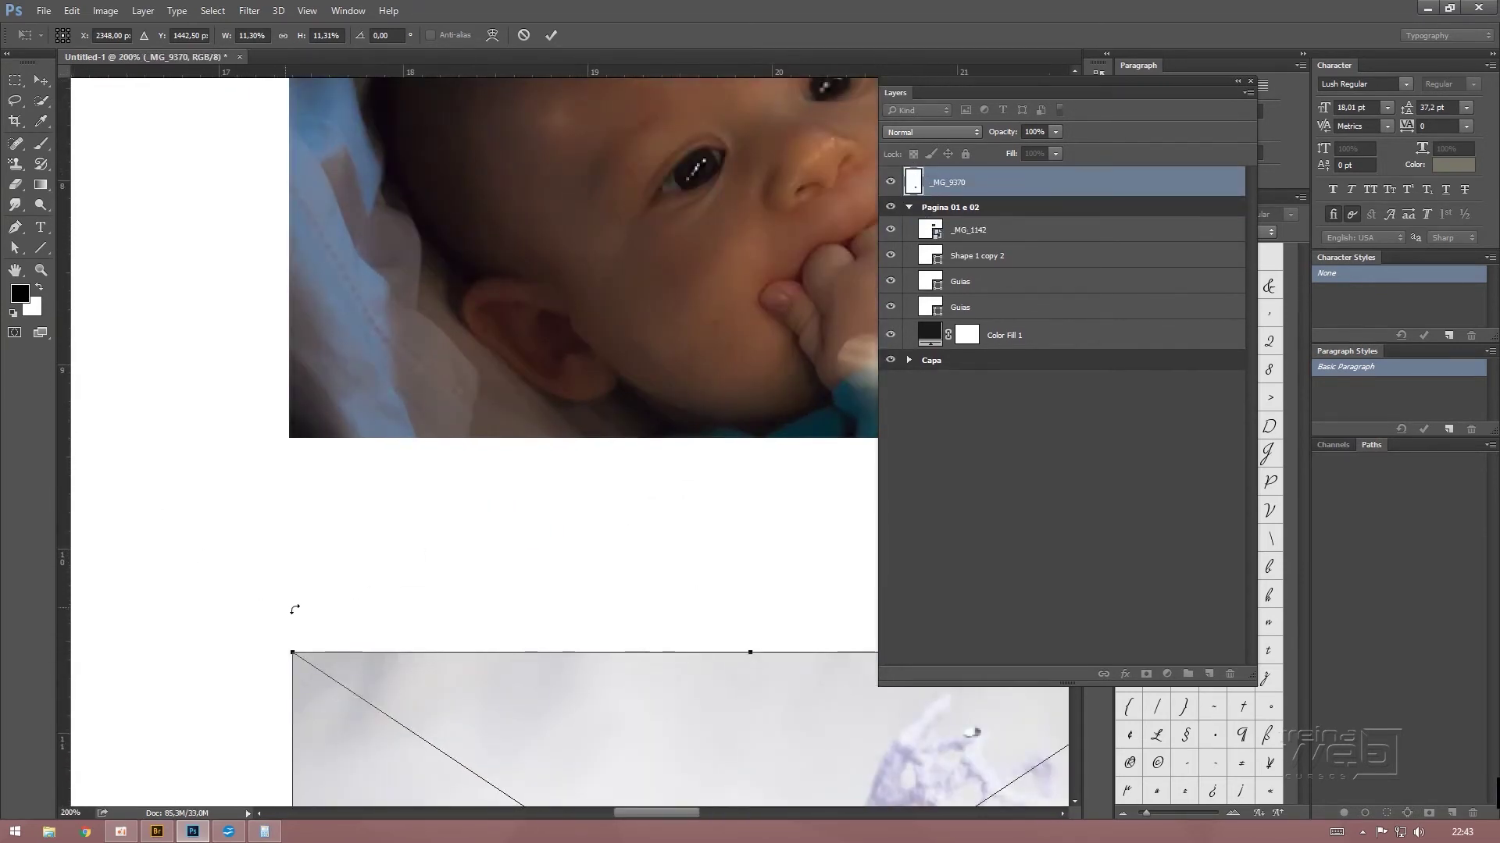
drag(293, 650, 291, 650)
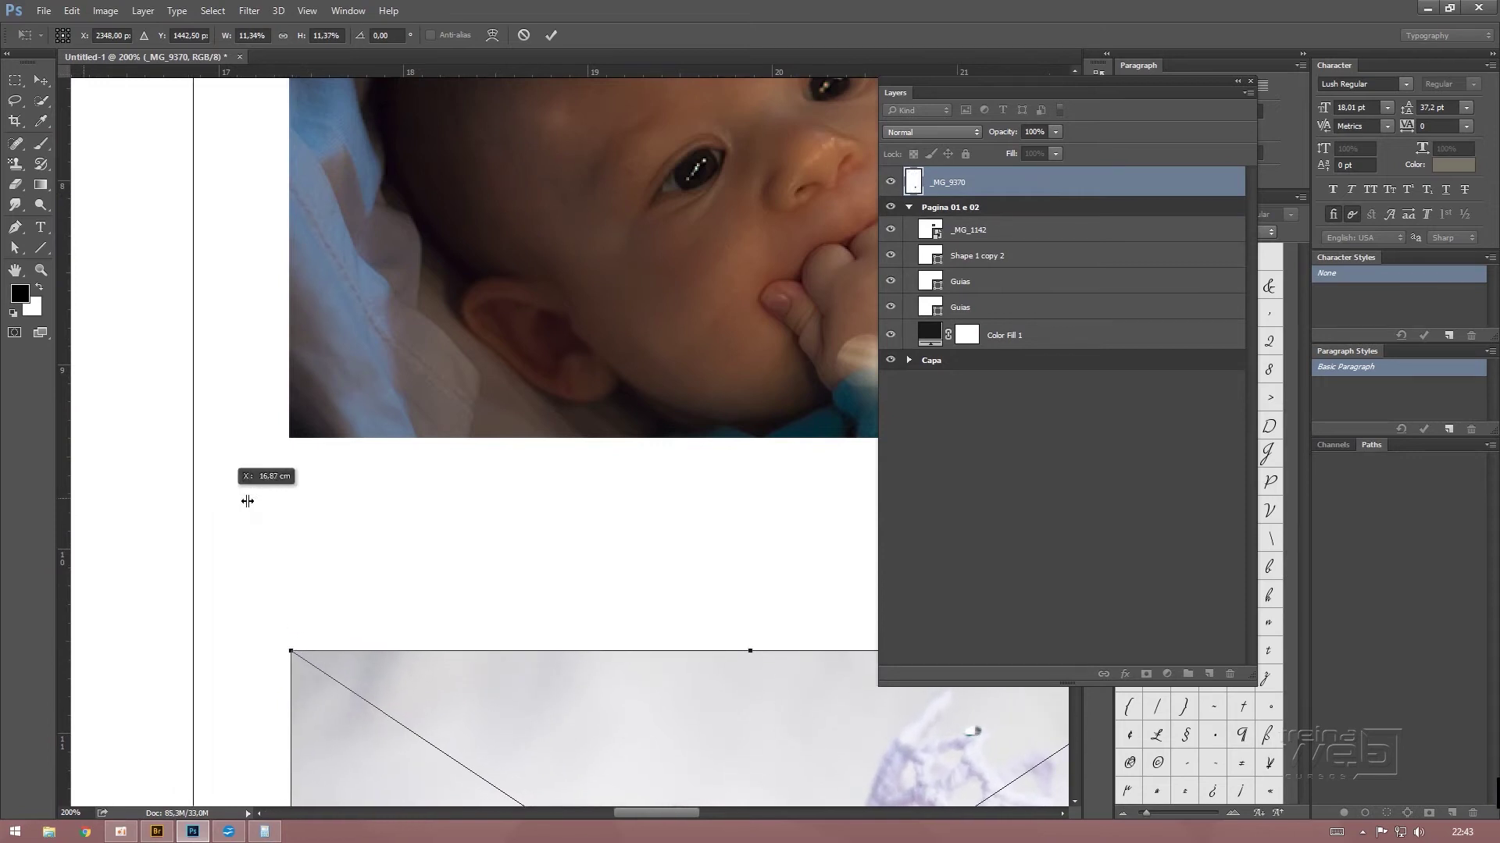
drag(67, 504, 287, 511)
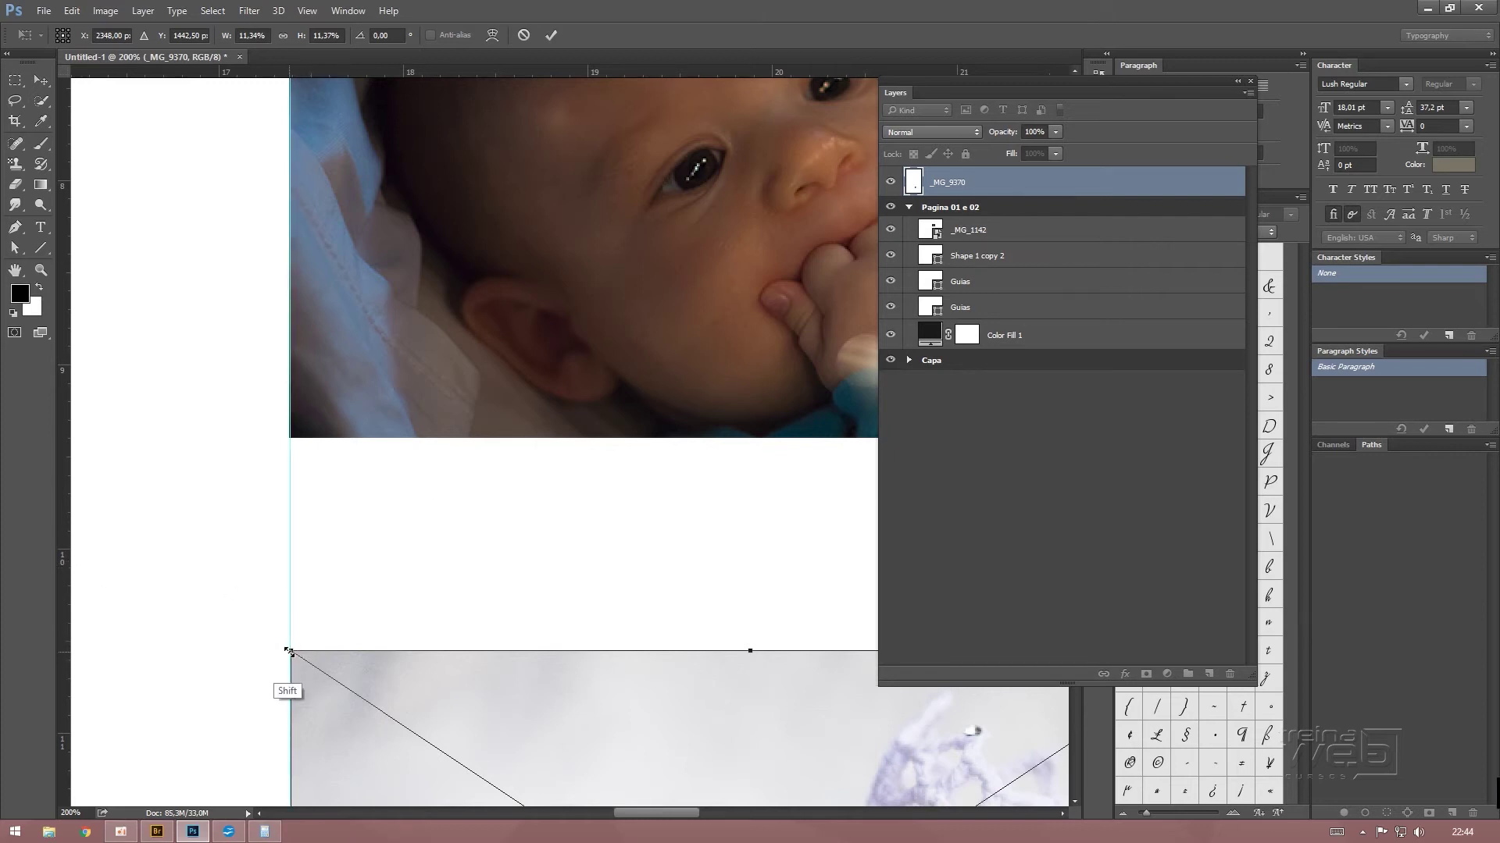
drag(288, 646, 289, 649)
Add a guide at the first photo's right edge and resize the sleeping-baby photo to meet it
drag(766, 584, 326, 508)
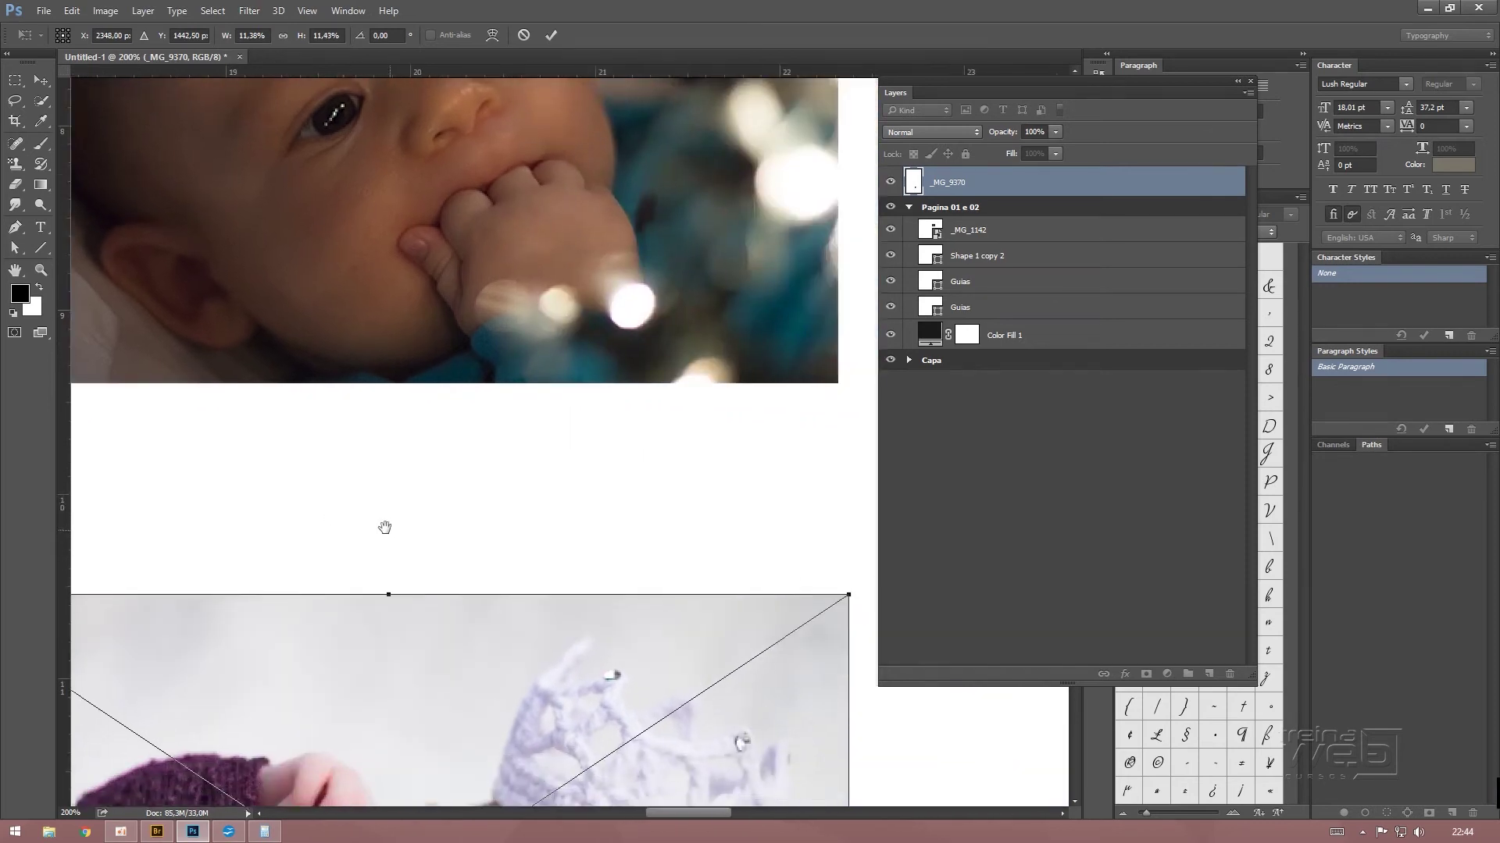
drag(63, 523, 751, 502)
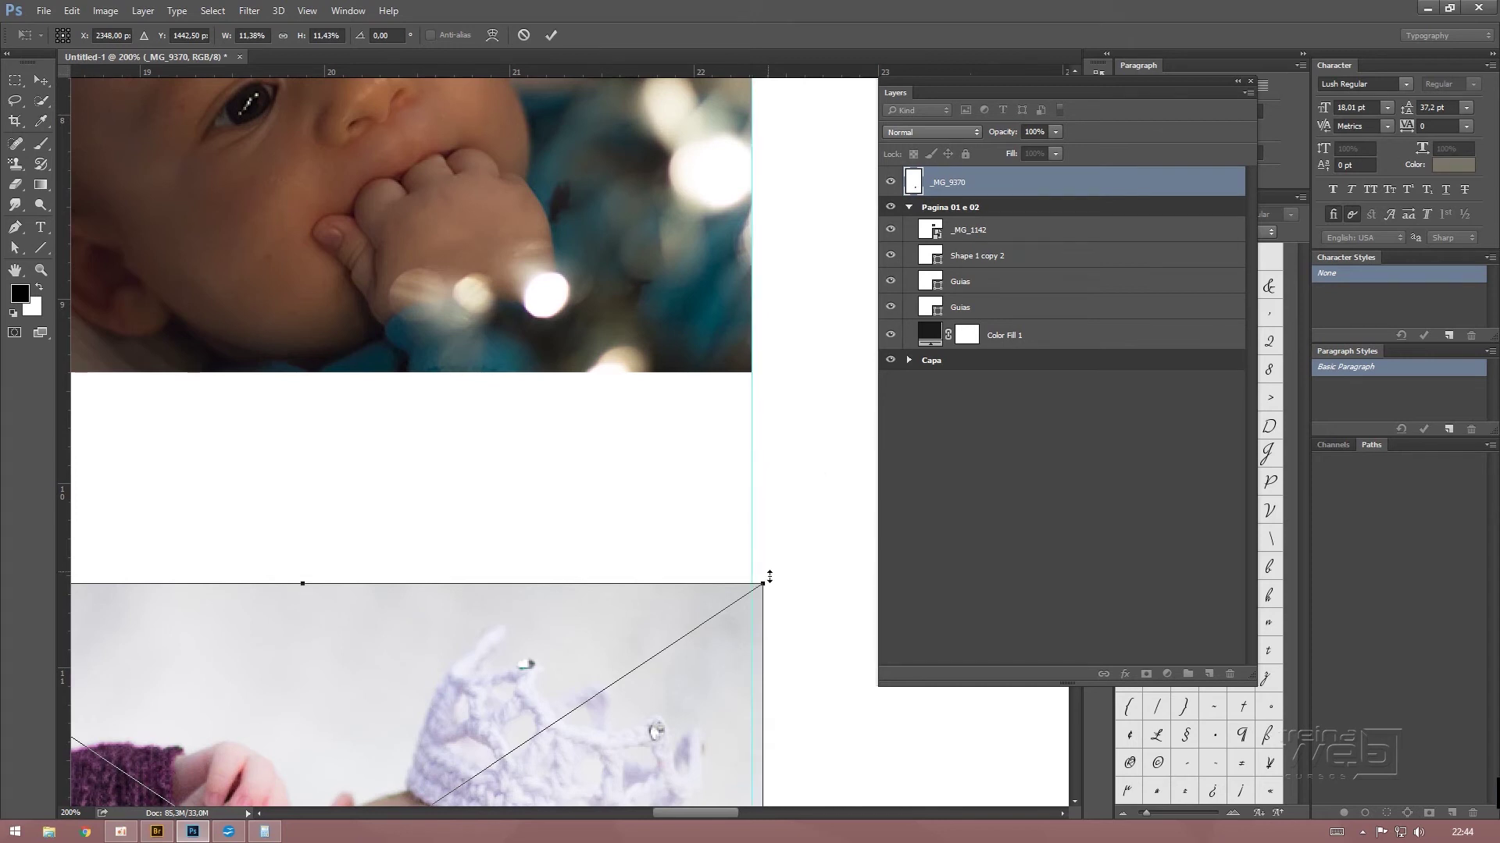
drag(763, 585, 760, 588)
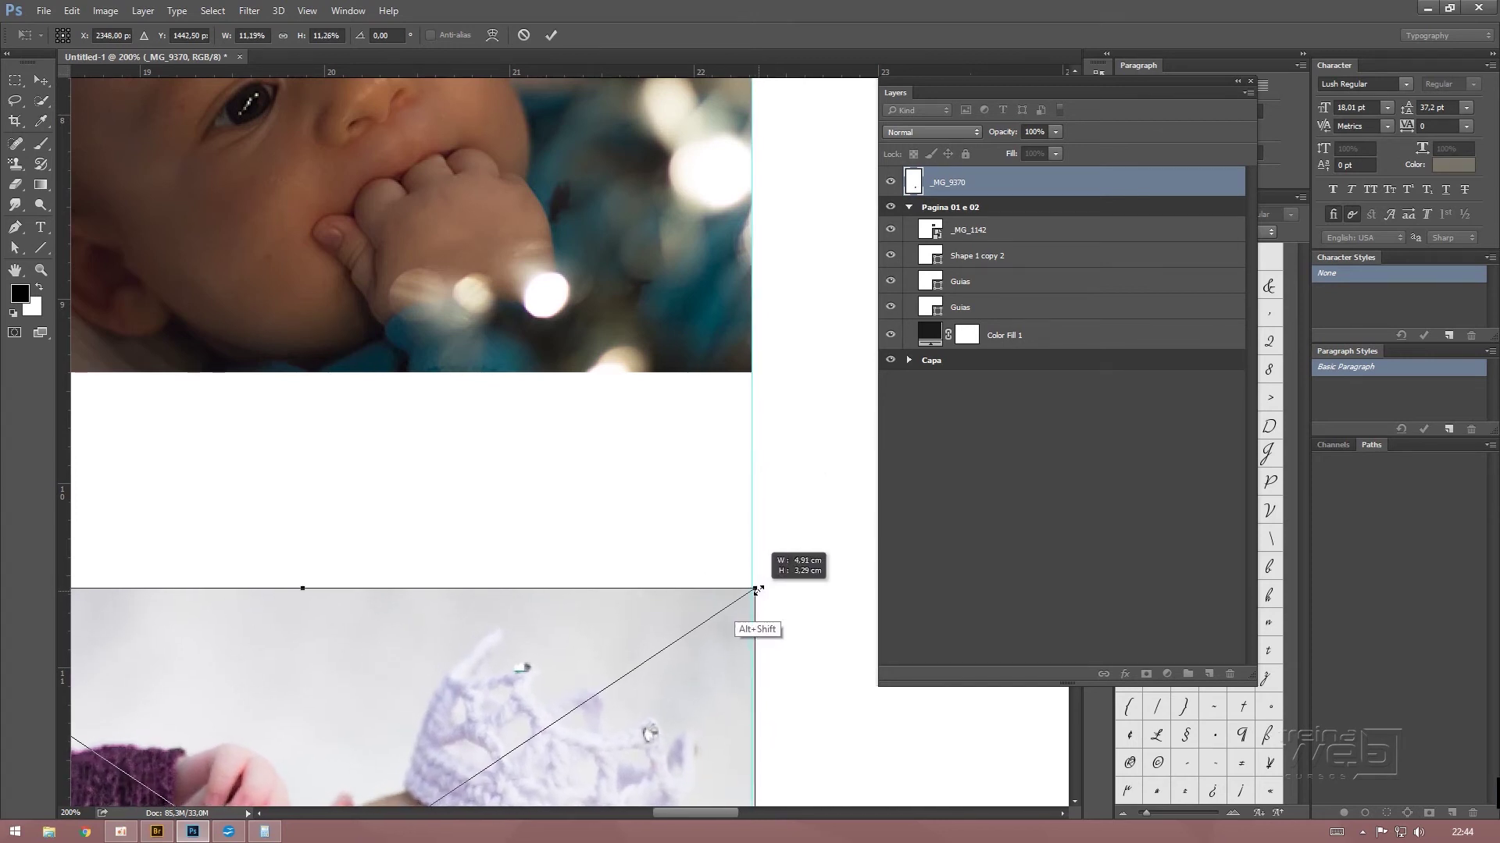
drag(760, 588, 755, 588)
drag(476, 458, 727, 308)
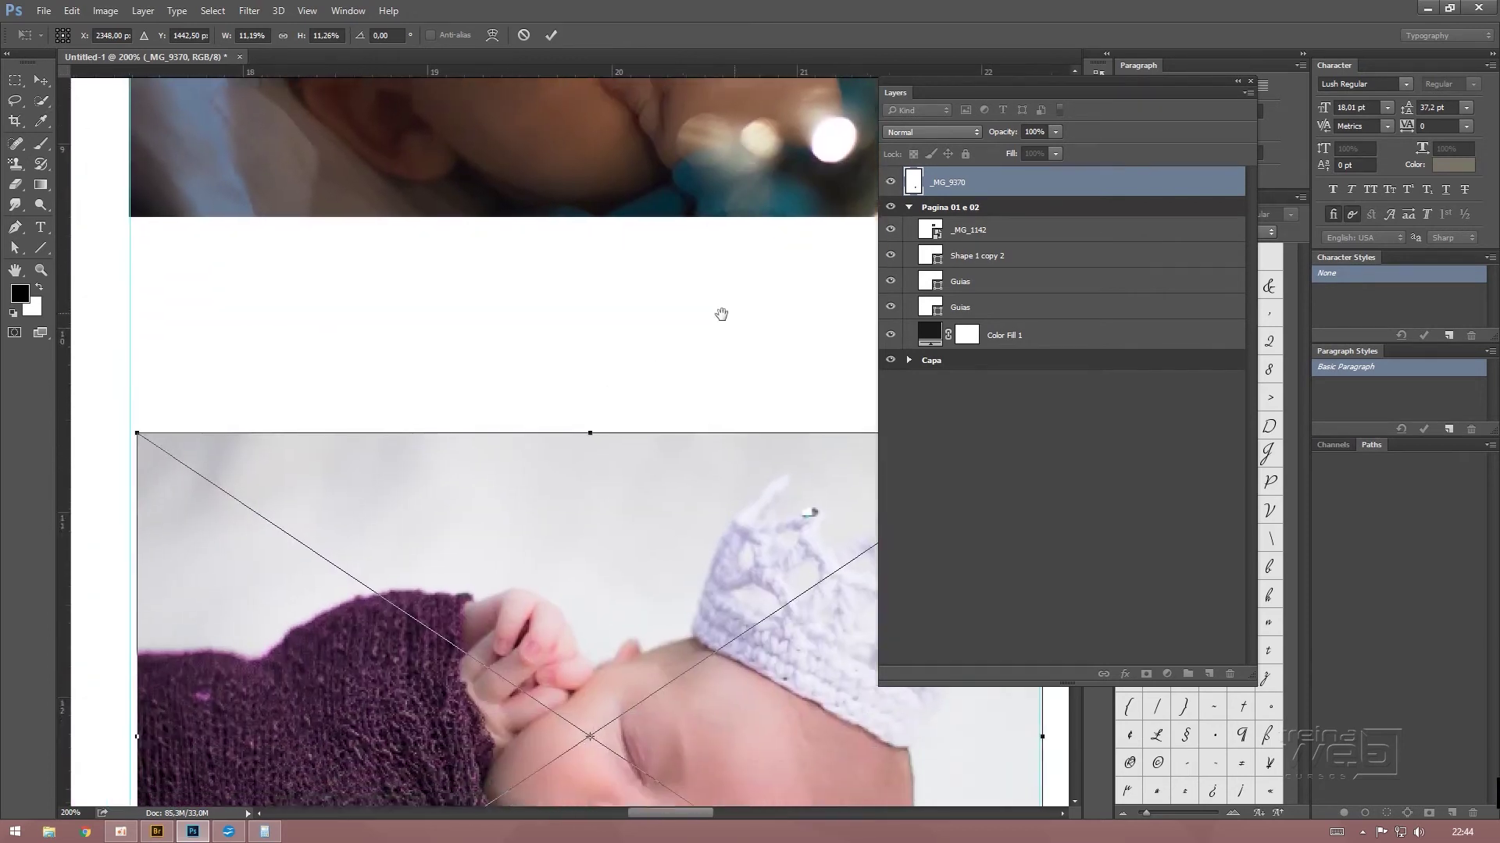
drag(582, 533, 582, 534)
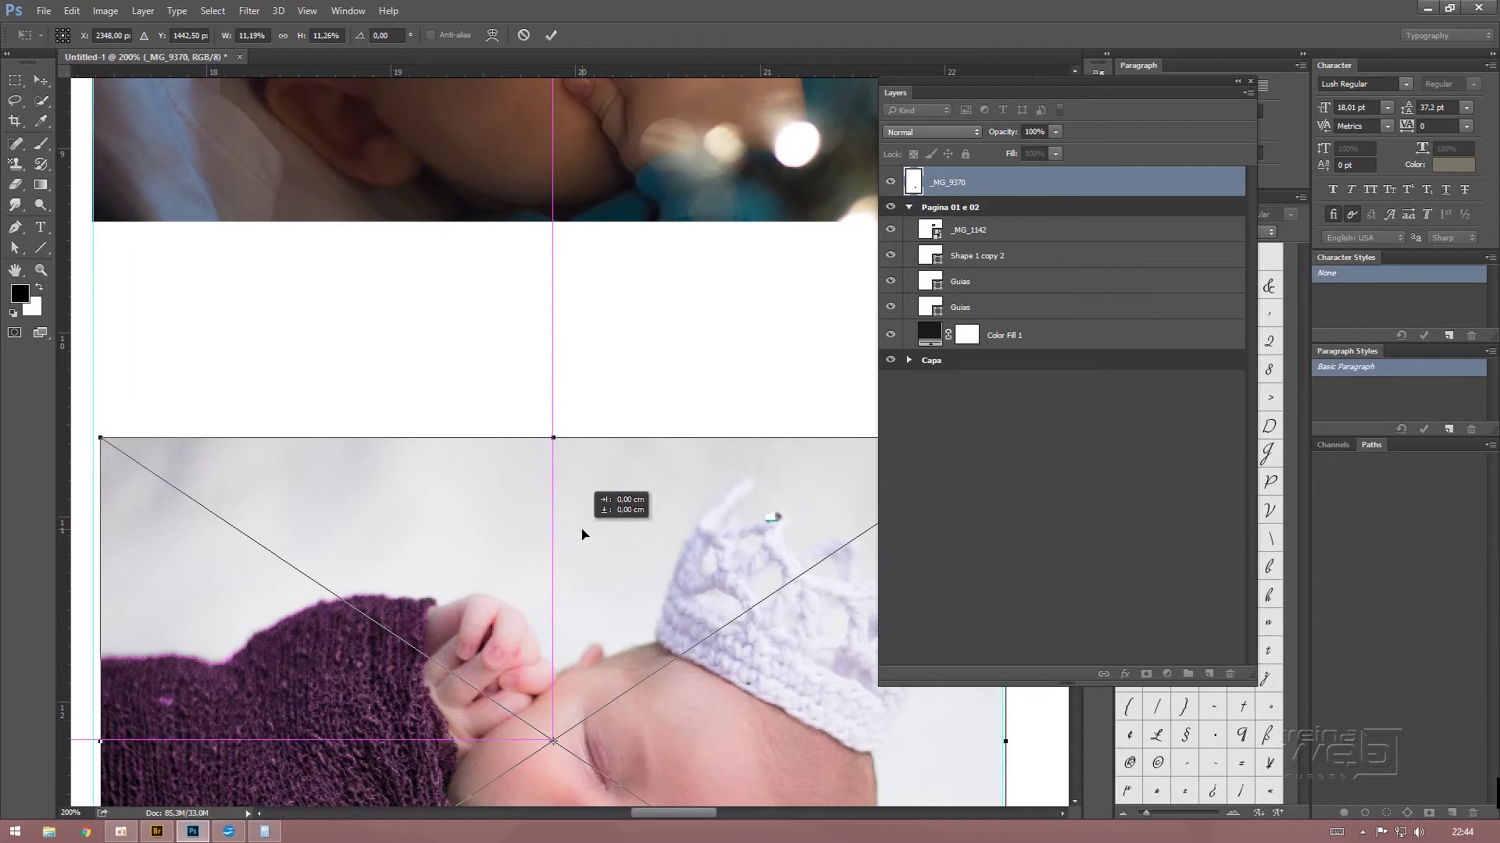
Fine-tune the sleeping-baby photo to fill the space between the guides and commit the transform
mouse_move(643, 445)
mouse_down()
mouse_move(714, 312)
mouse_move(660, 438)
mouse_up()
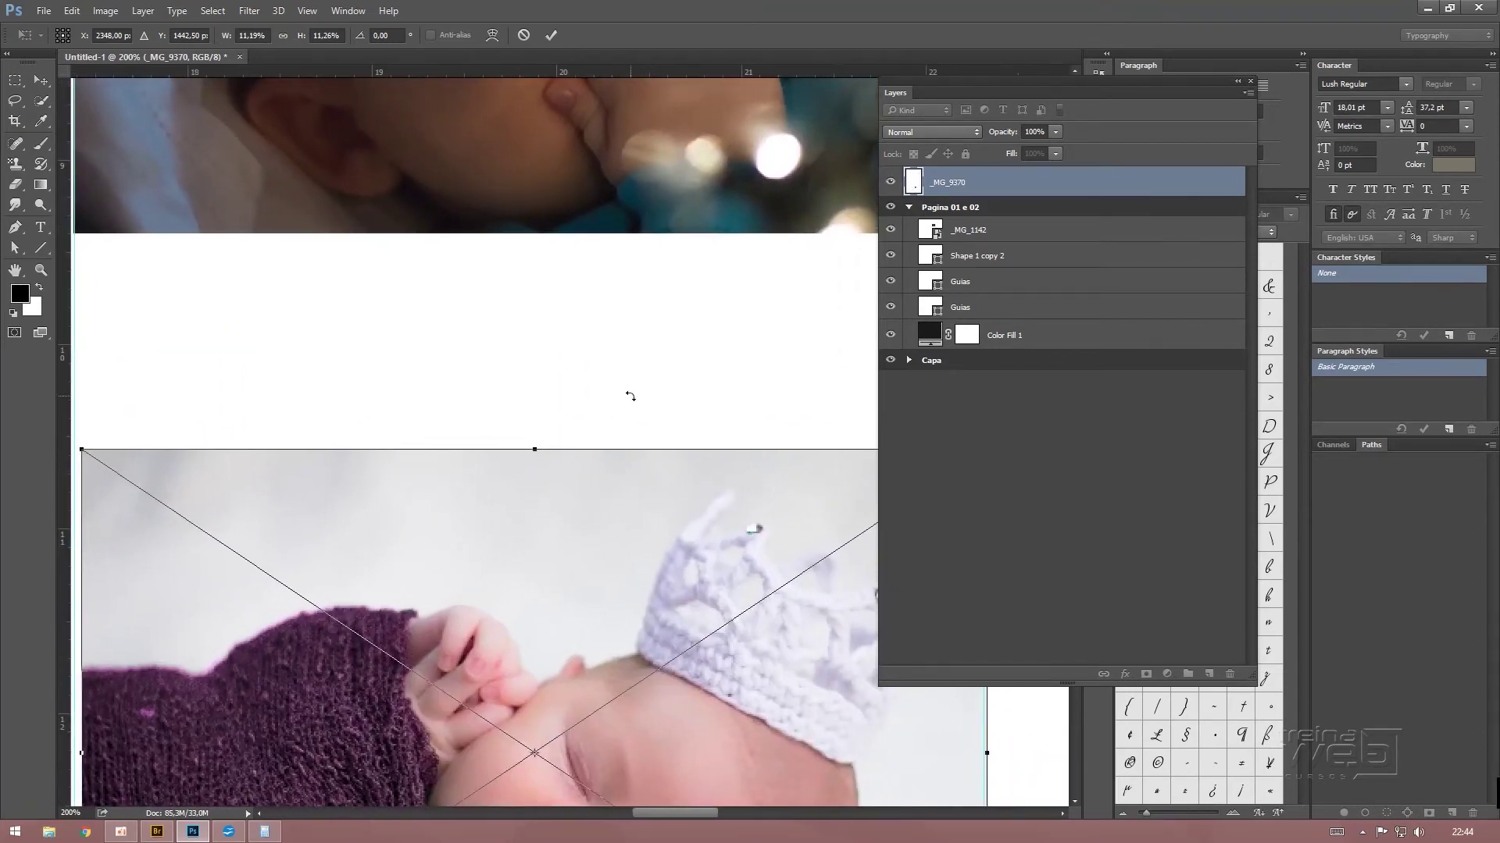
key(ctrl+minus)
key(ctrl+minus)
drag(668, 516, 670, 516)
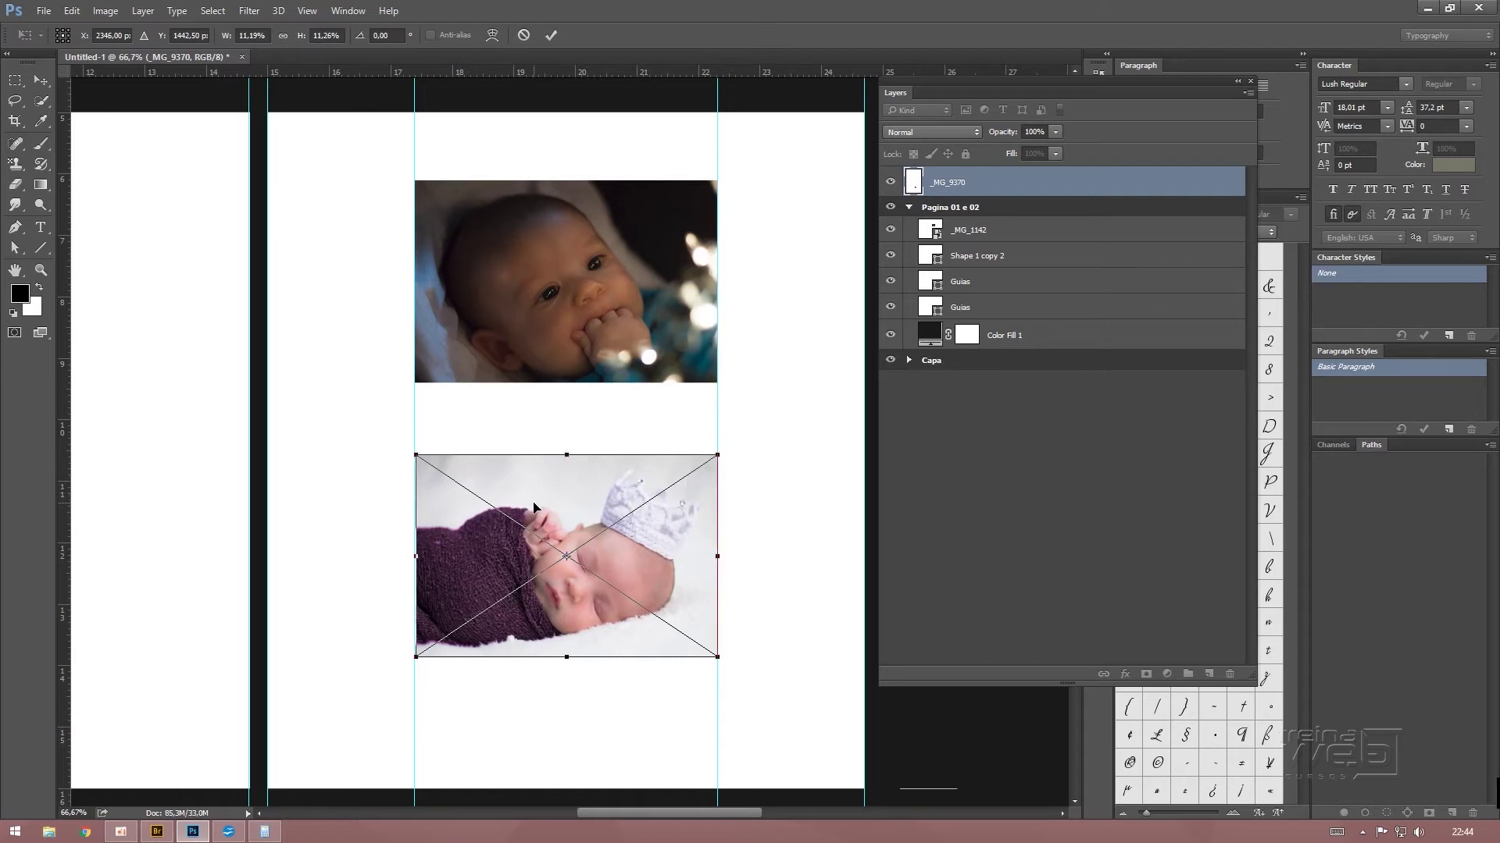
drag(418, 457, 417, 453)
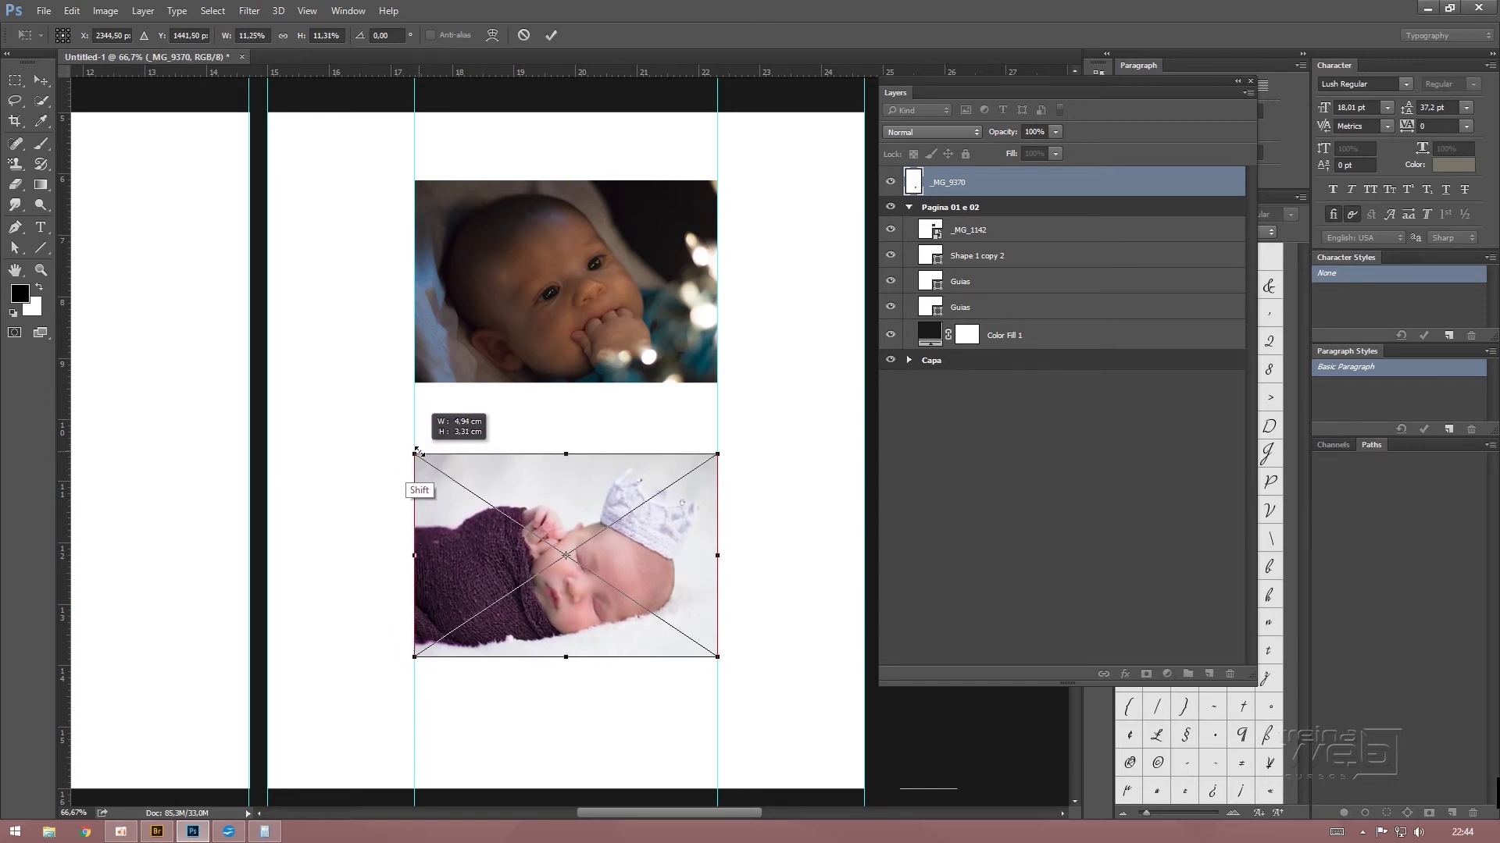
drag(417, 453, 416, 453)
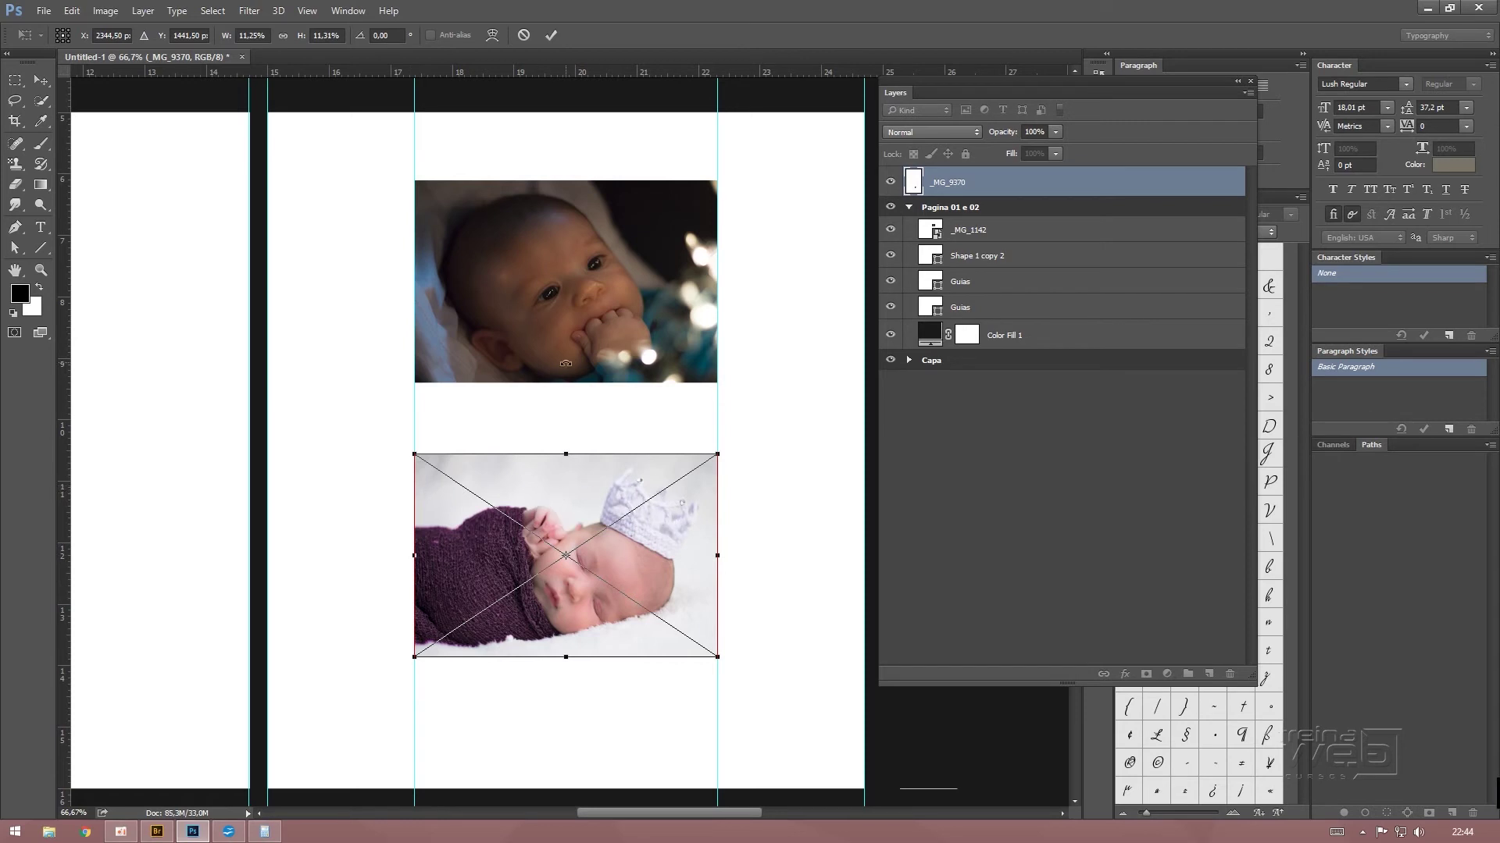
key(z)
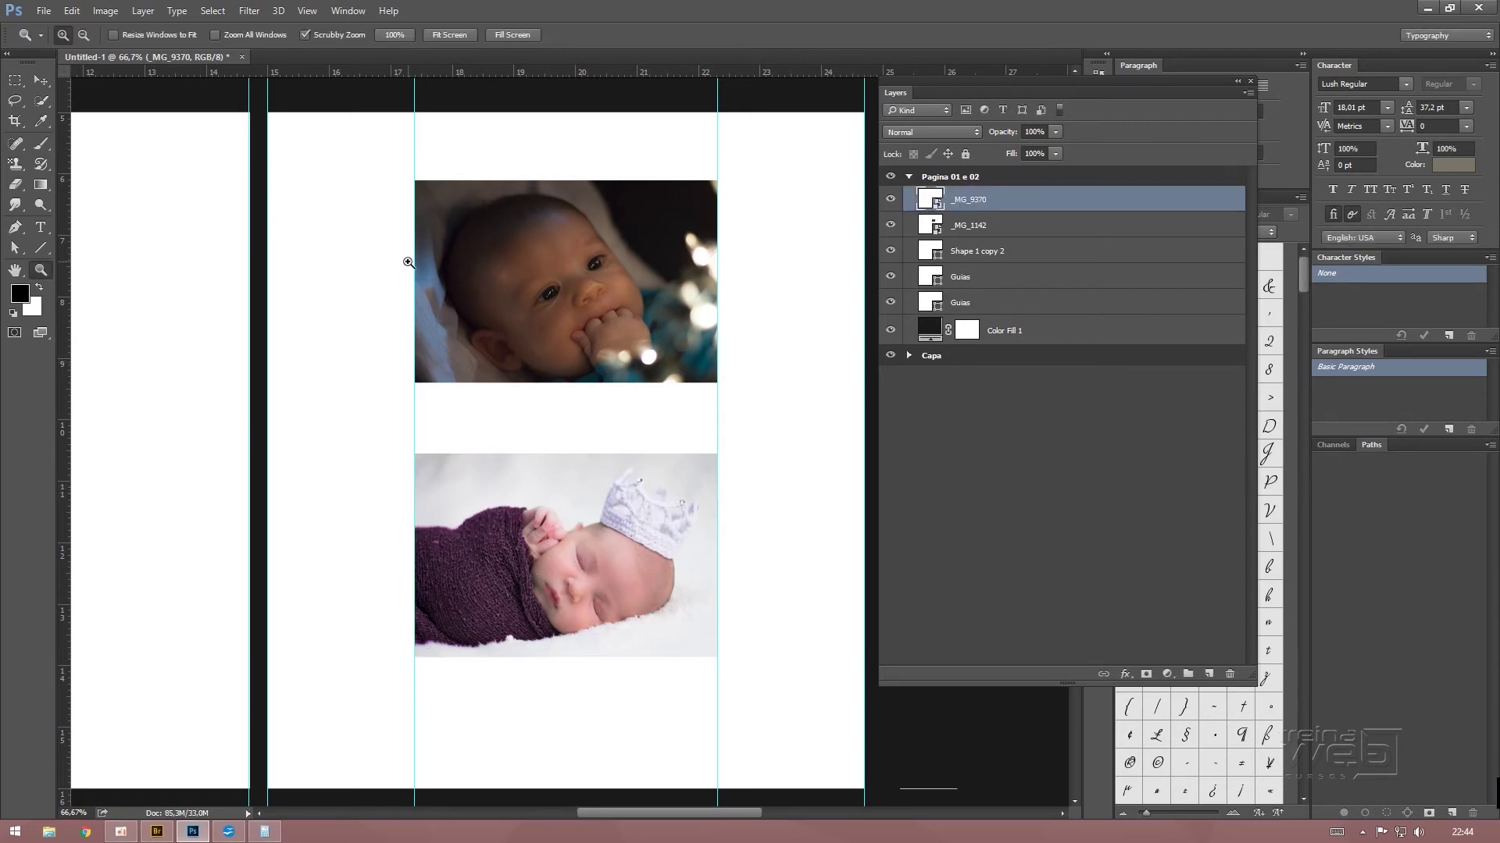
Select both baby photos and move them slightly down on the right page
key(ctrl+minus)
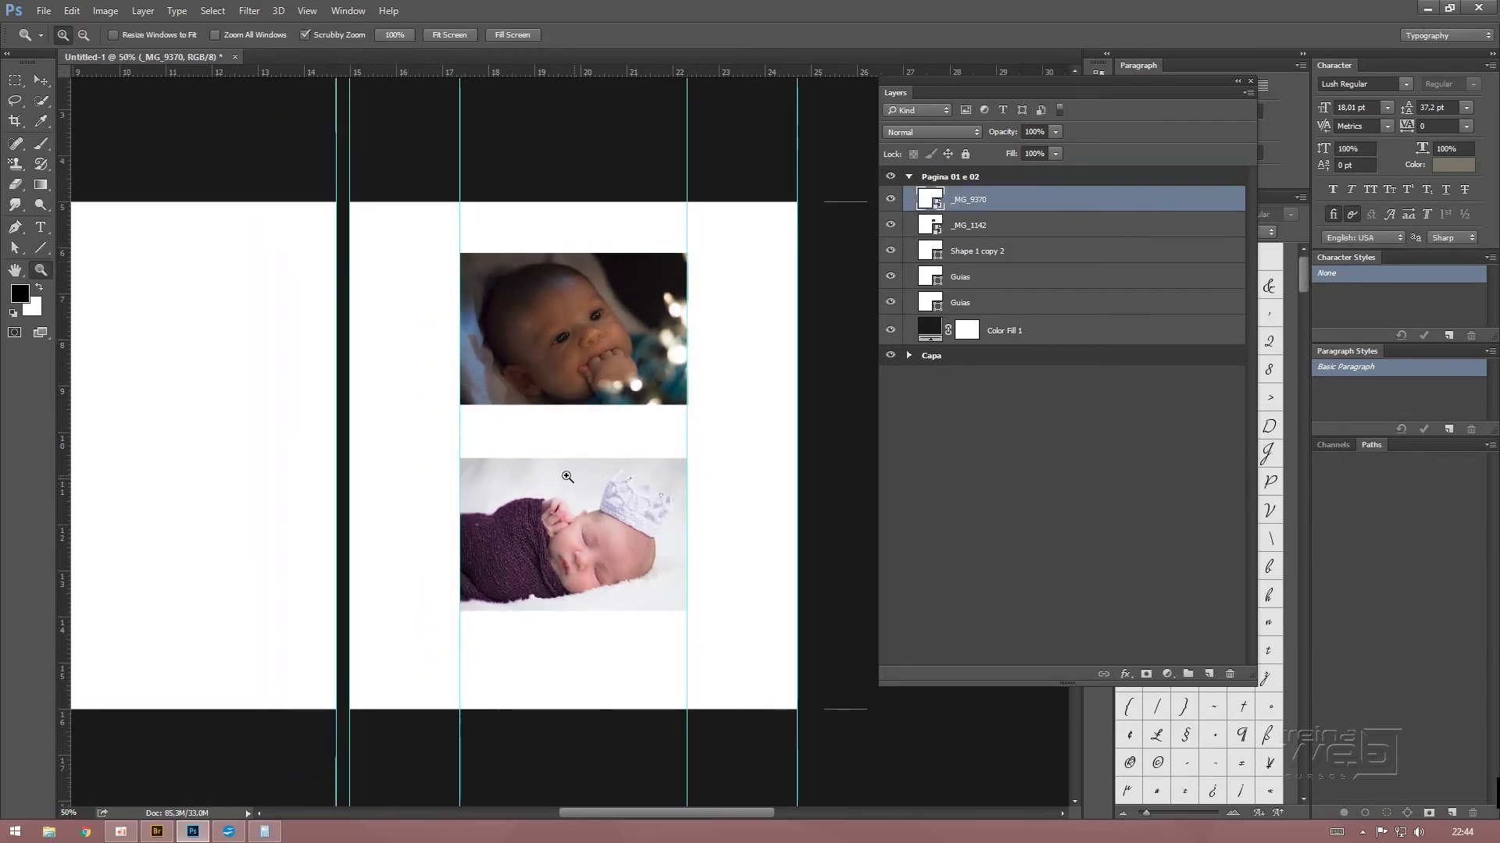
key(v)
shift+click(612, 343)
drag(612, 344, 611, 367)
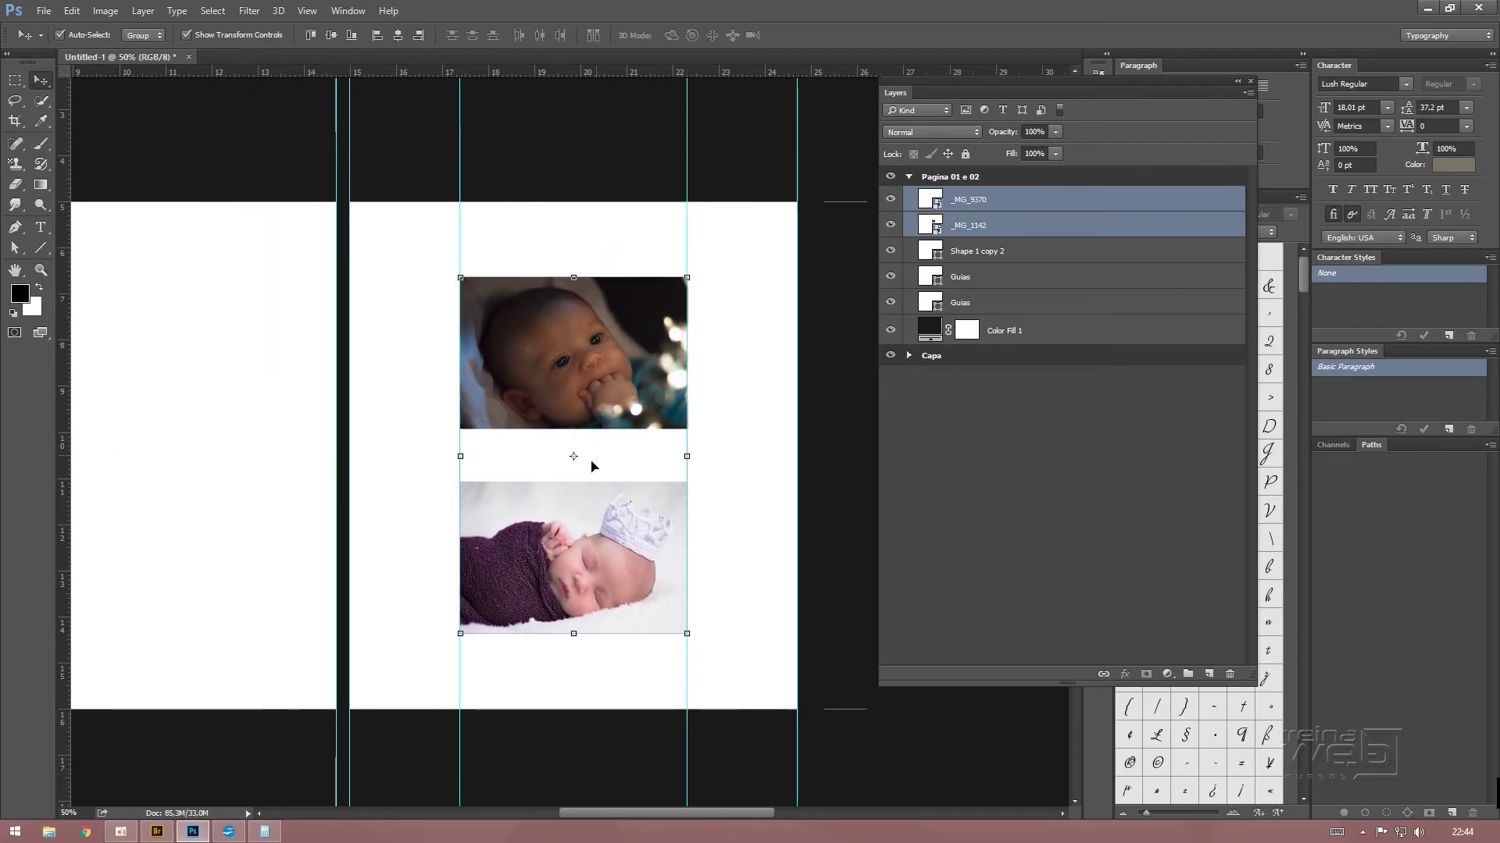
scroll(390, 375, left, 3)
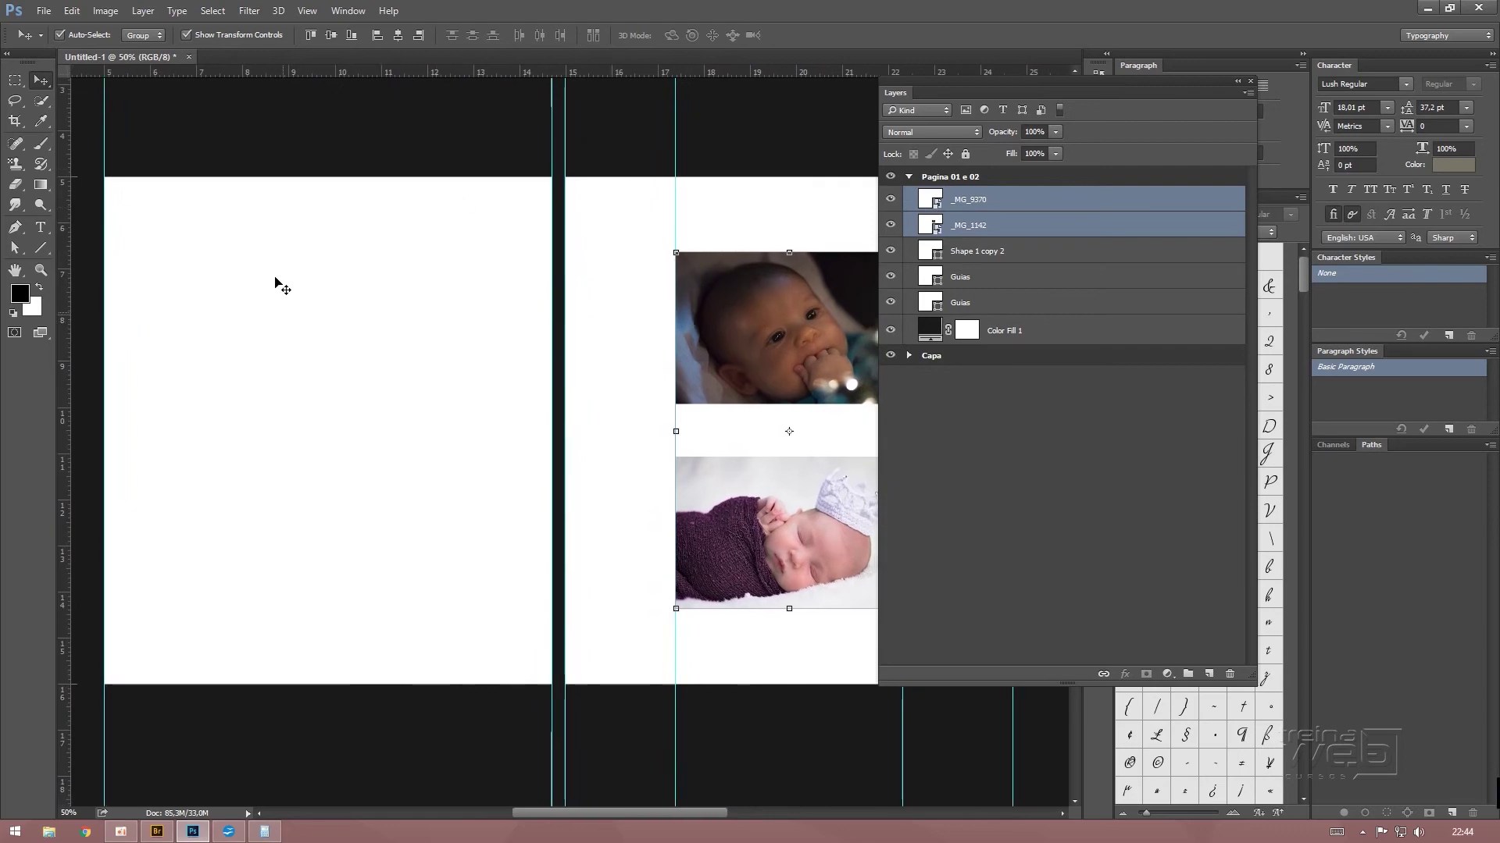
key(alt+Tab)
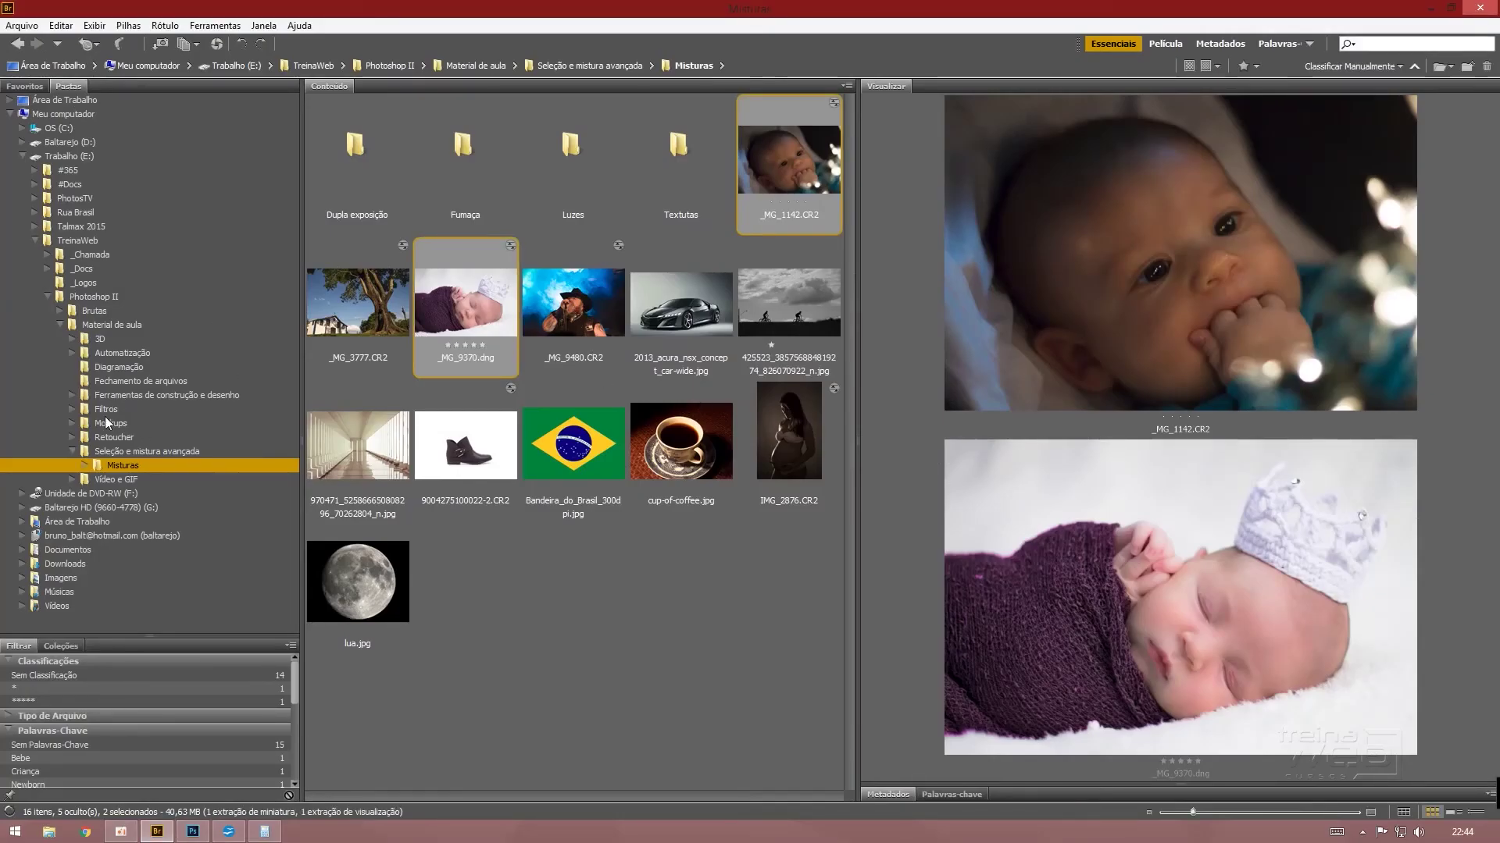
In Bridge, browse from Fechamento de arquivos through Automatização to the Retoucher folder
click(118, 379)
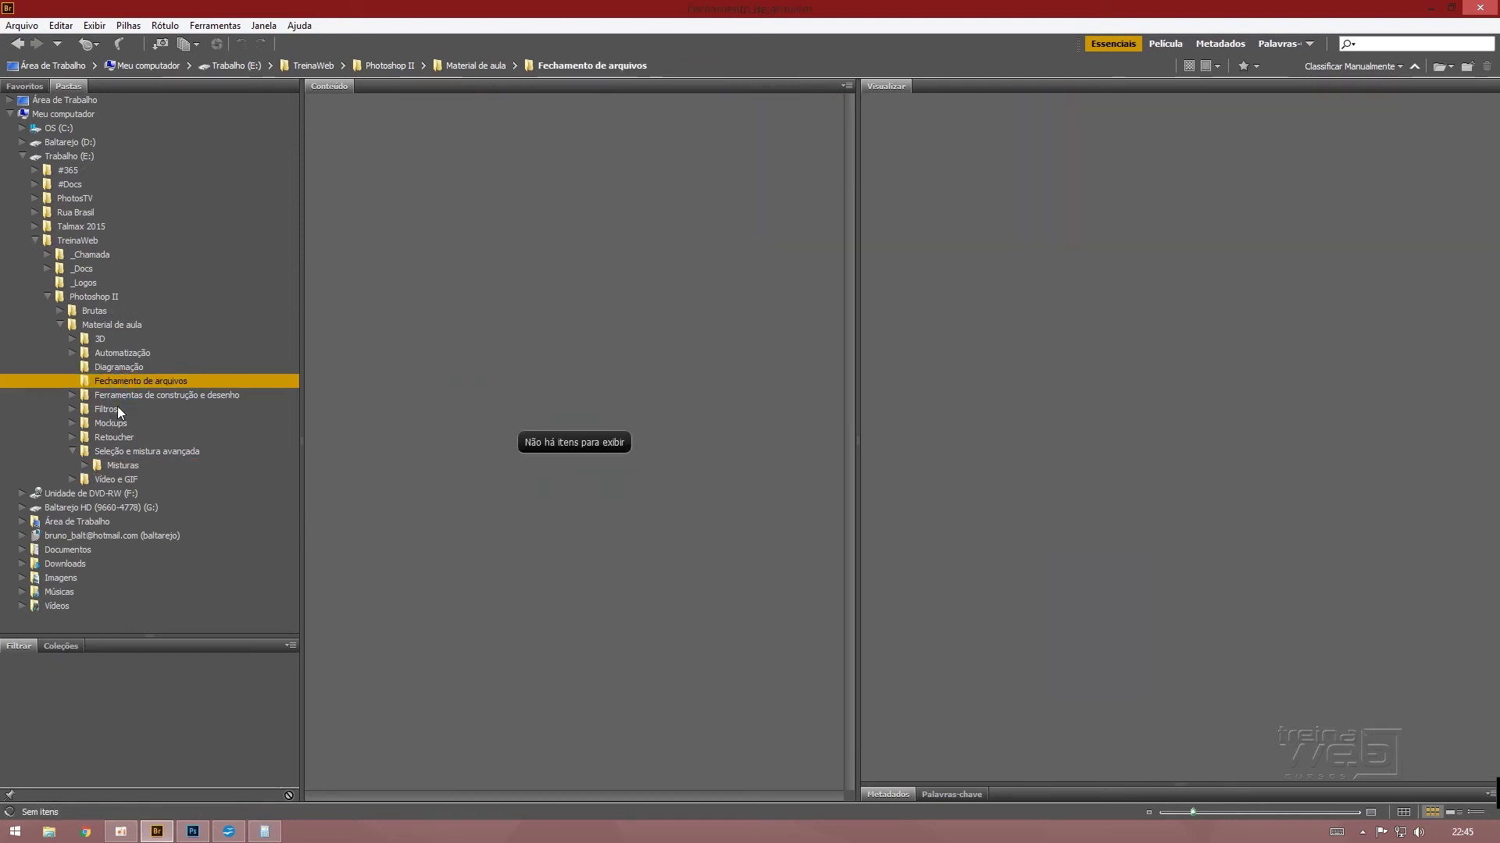
click(108, 353)
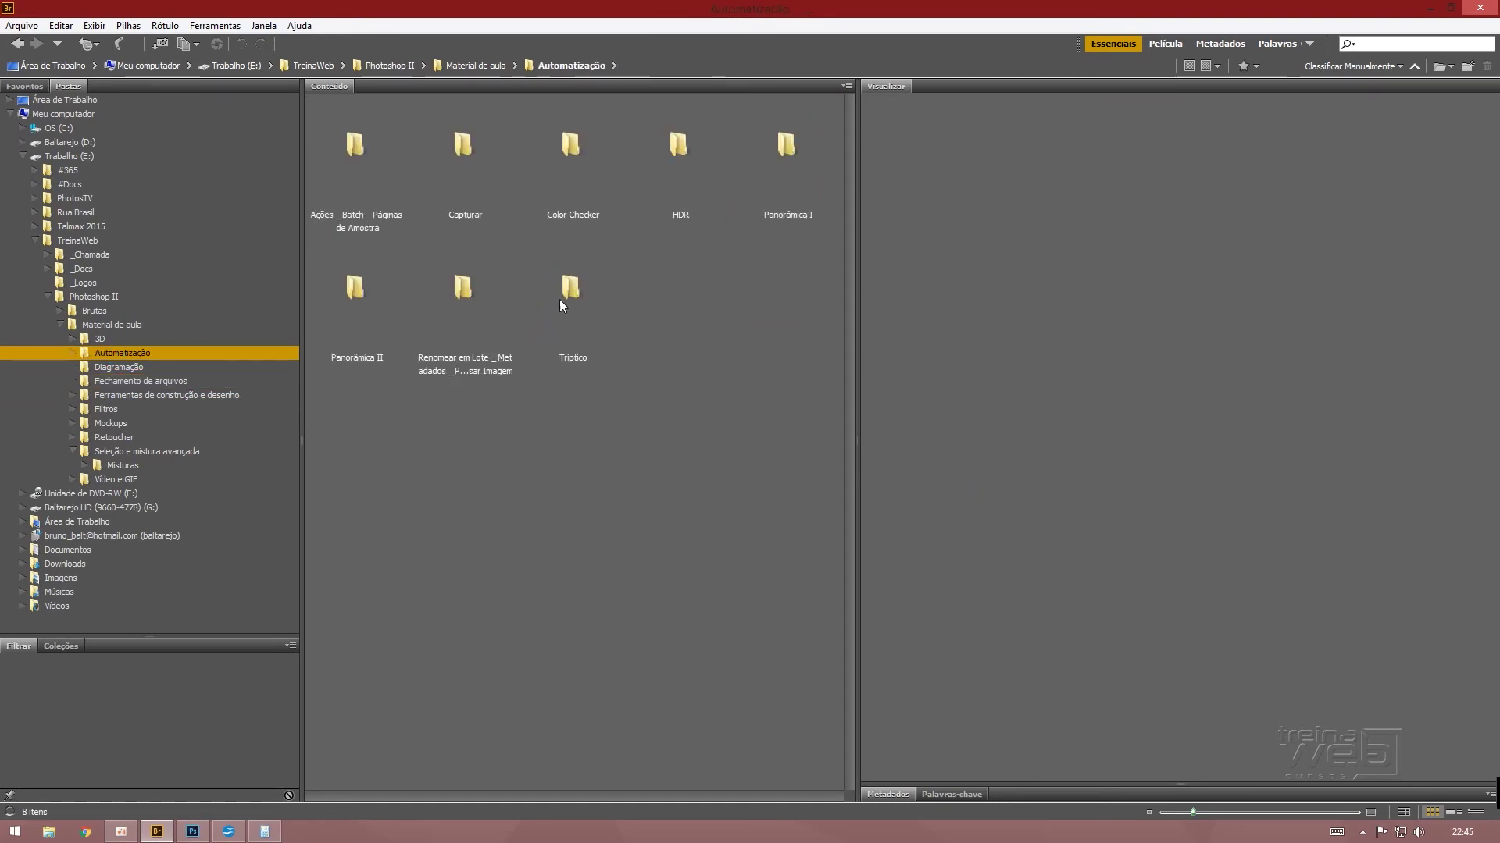
click(114, 438)
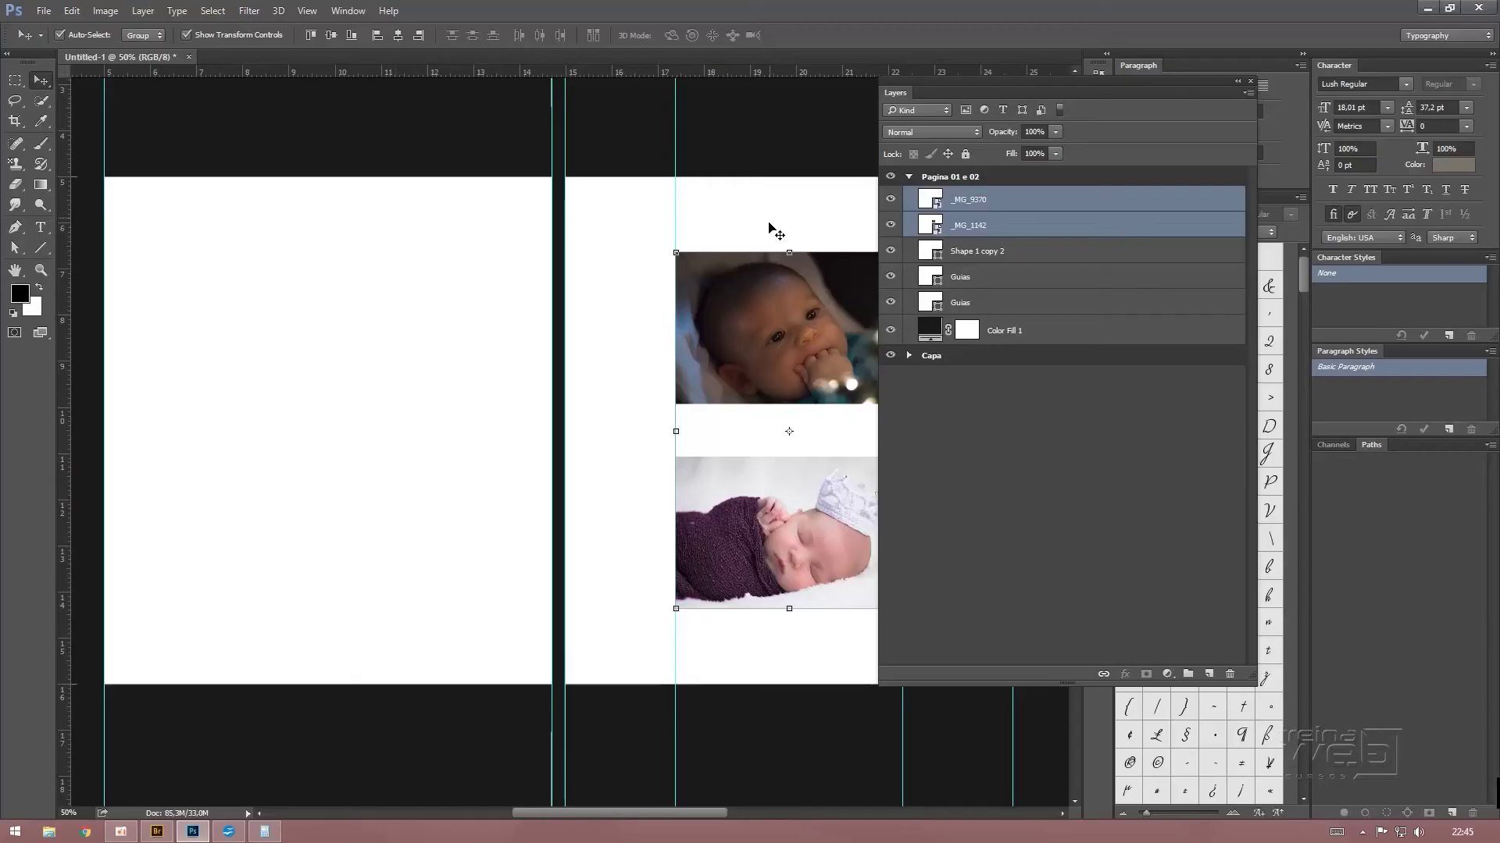
Alt-drag a copy of the IMG_2876 pregnant-woman photo from the Capa cover onto the spread's left page
key(ctrl+minus)
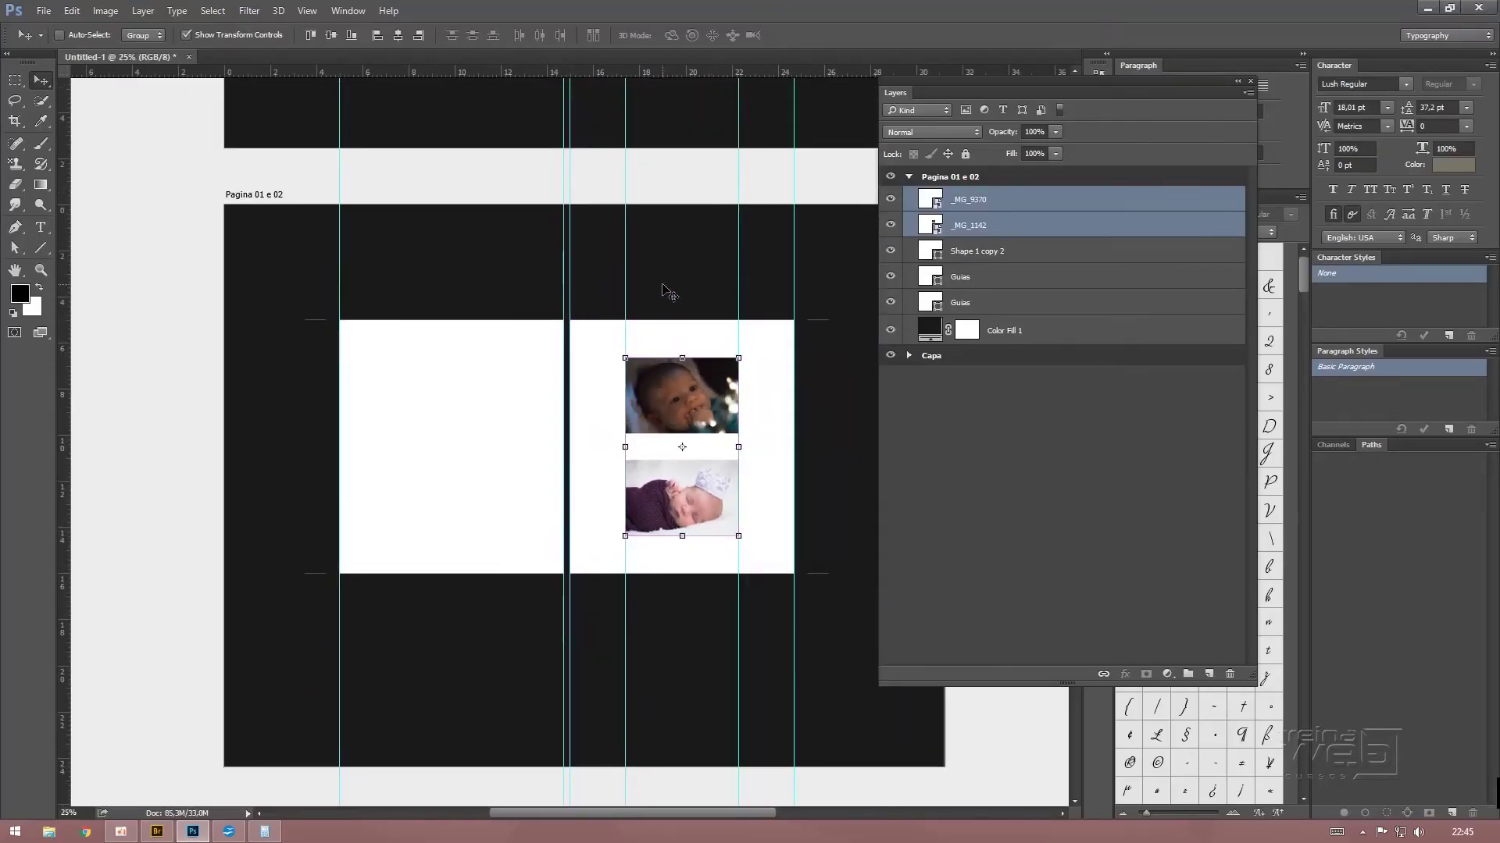
key(ctrl+minus)
key(ctrl+minus)
click(588, 277)
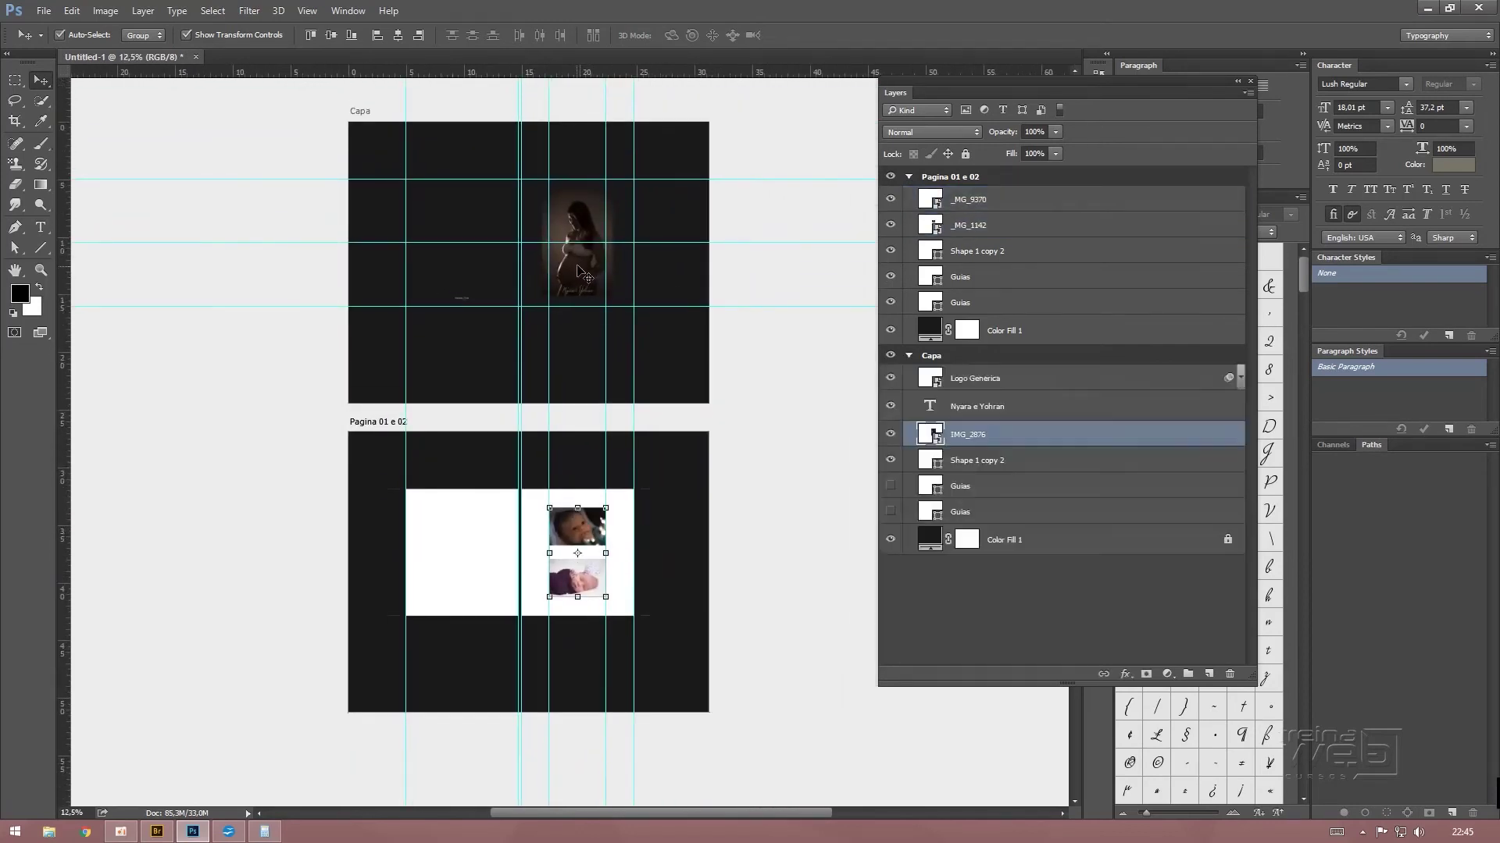
drag(587, 277, 473, 578)
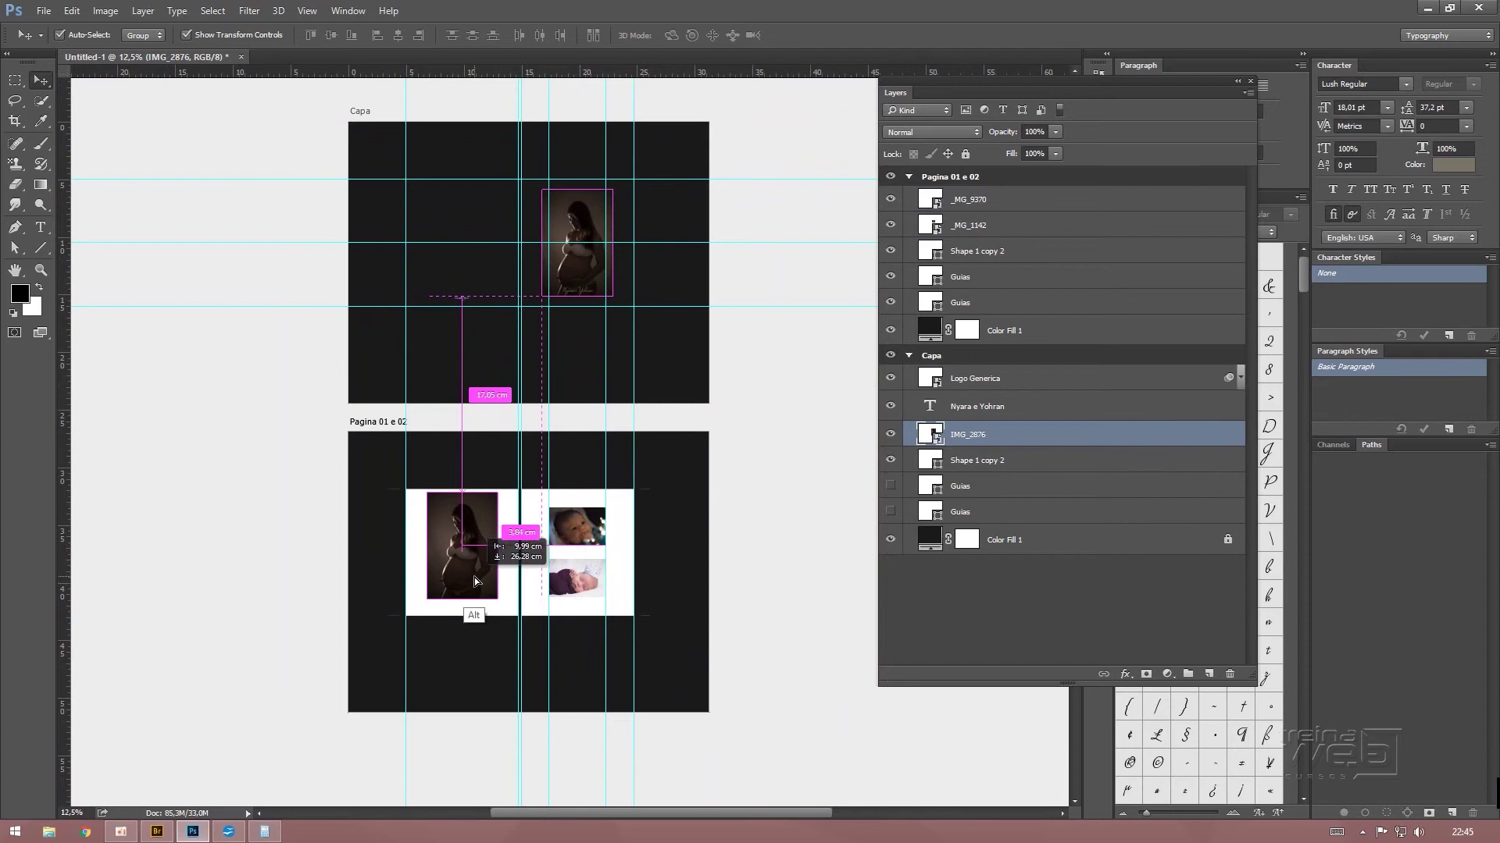
drag(474, 574, 474, 580)
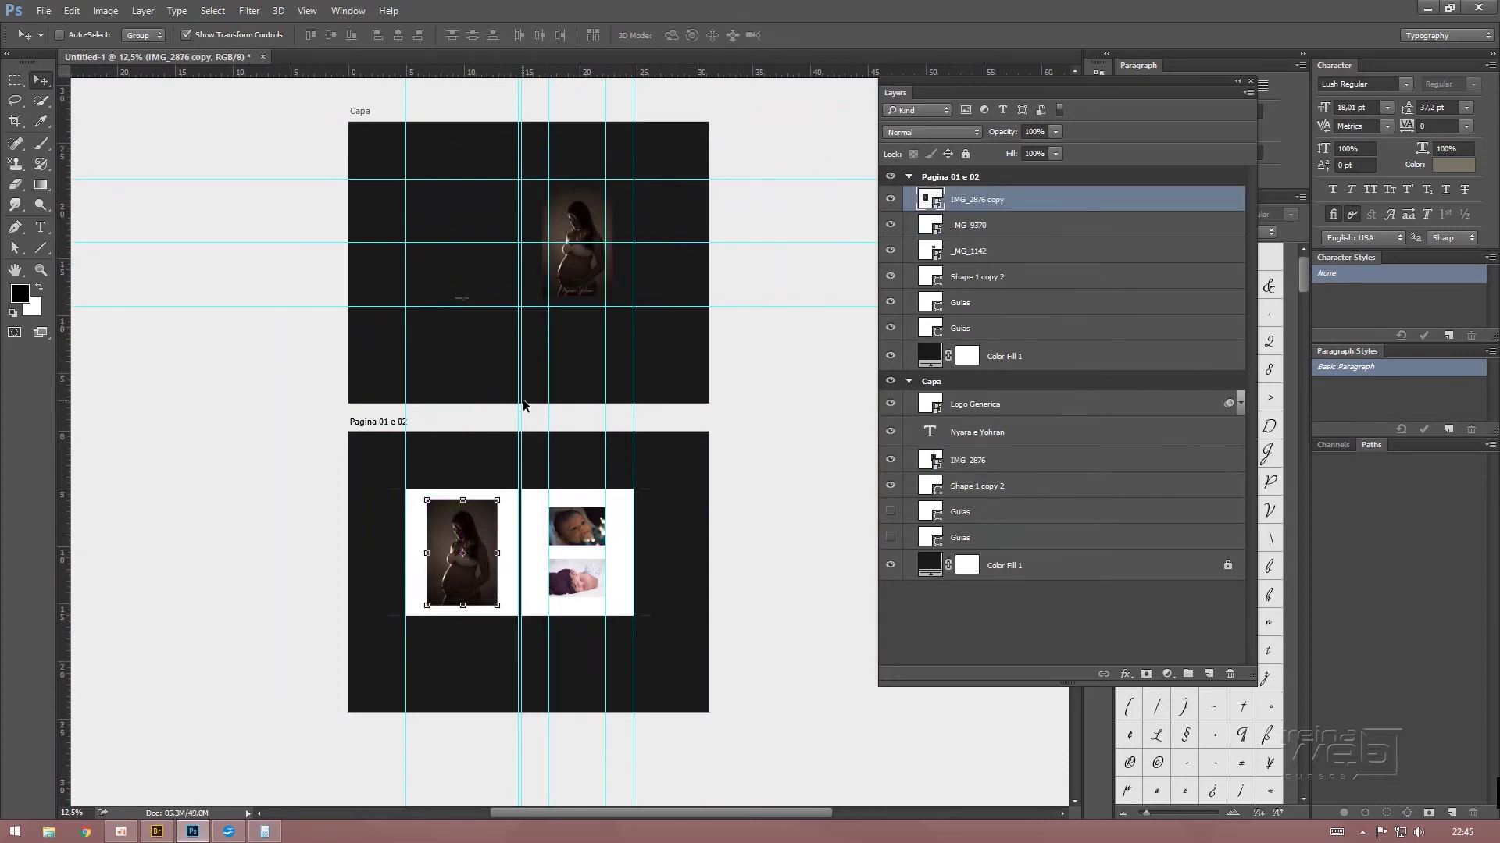
scroll(523, 400, up, 4)
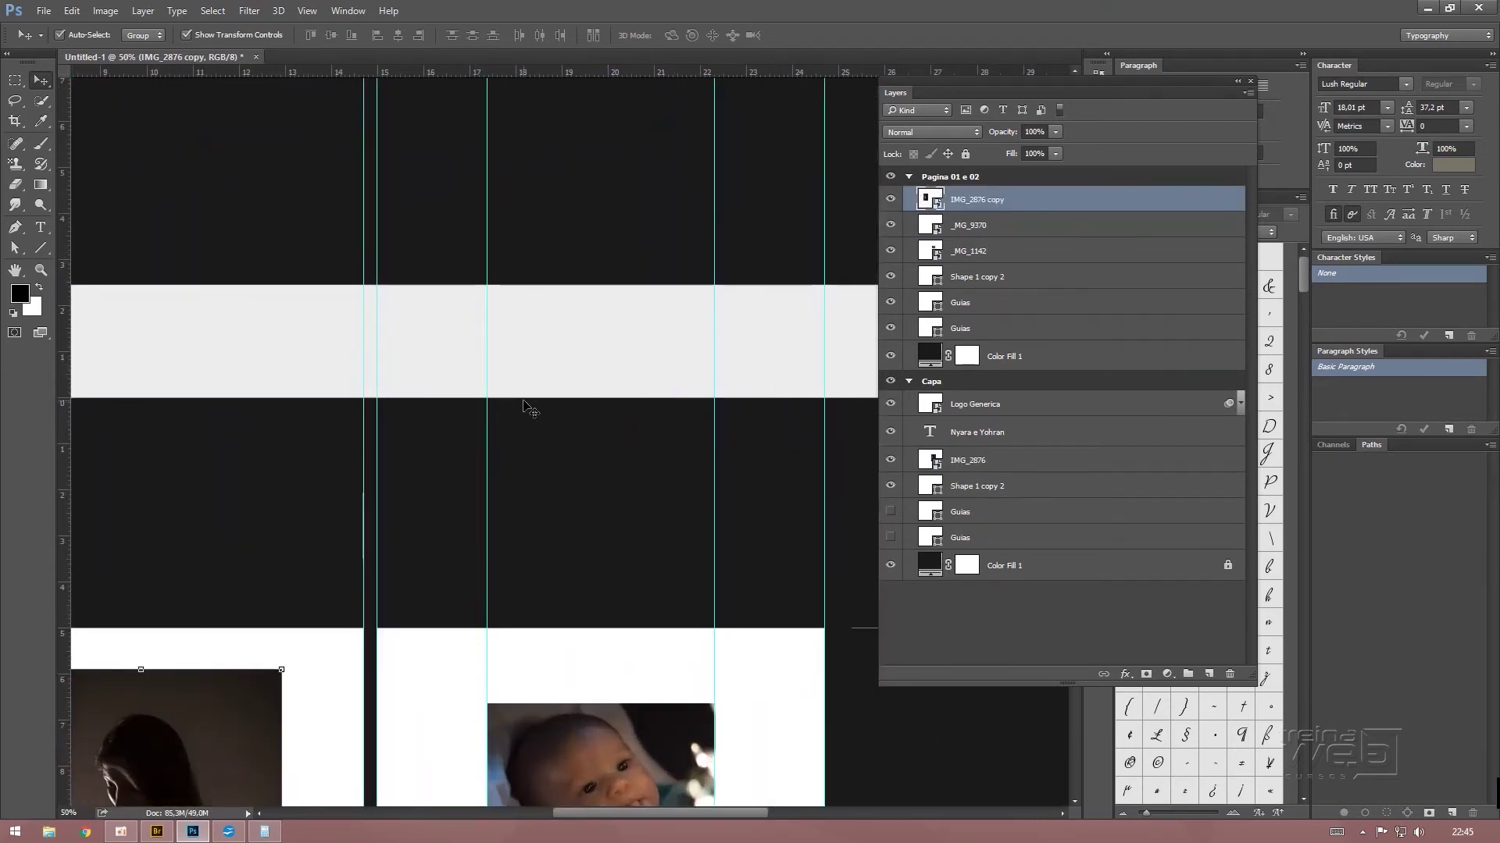
Center the IMG_2876 copy vertically on the spread's left white page
mouse_move(351, 446)
mouse_down()
mouse_move(473, 318)
mouse_move(460, 319)
mouse_up()
drag(574, 345, 595, 352)
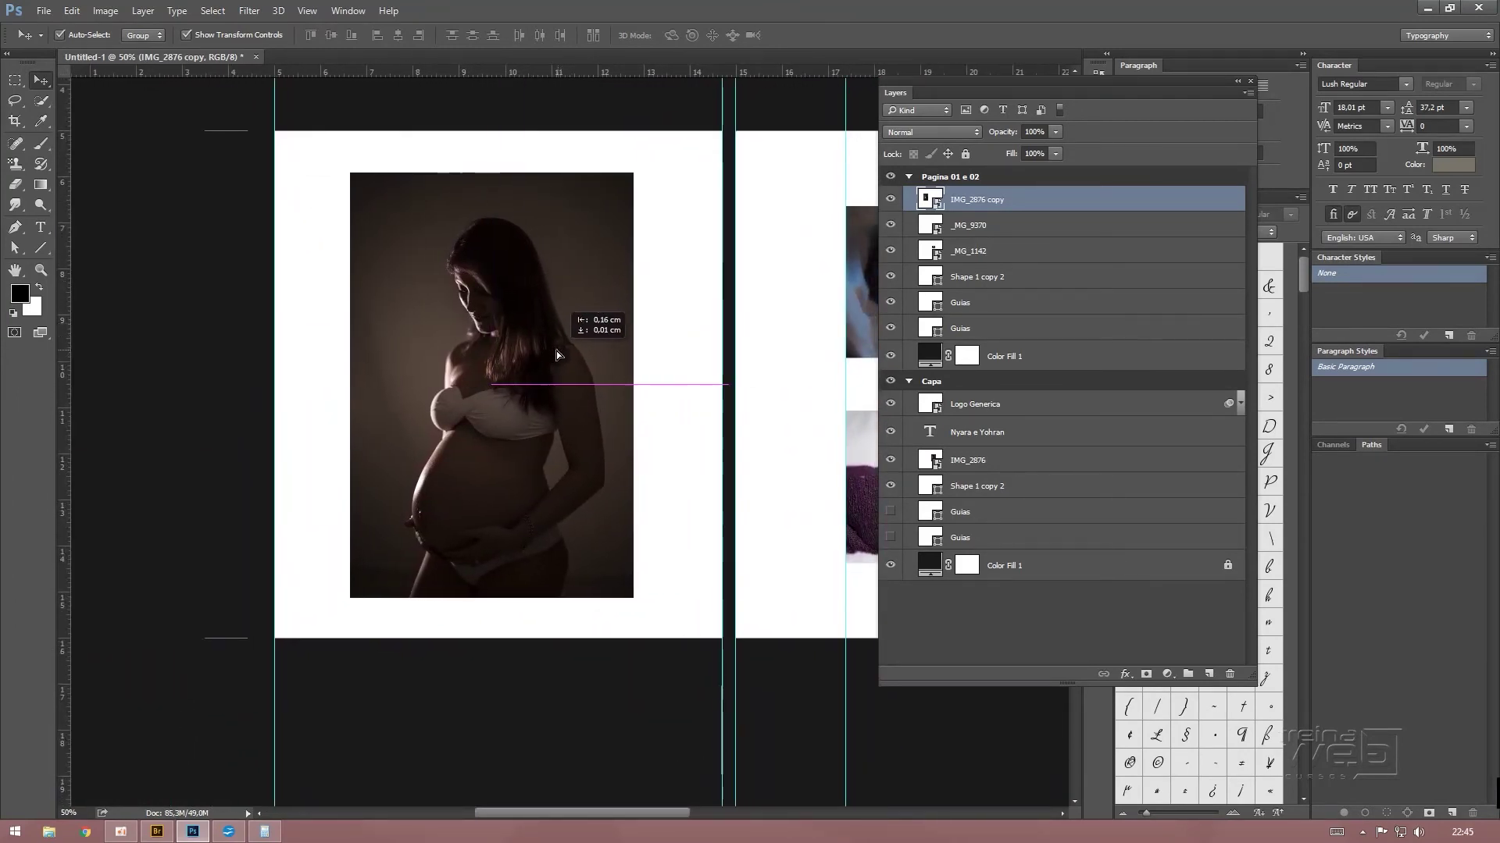
drag(595, 349, 565, 350)
click(684, 348)
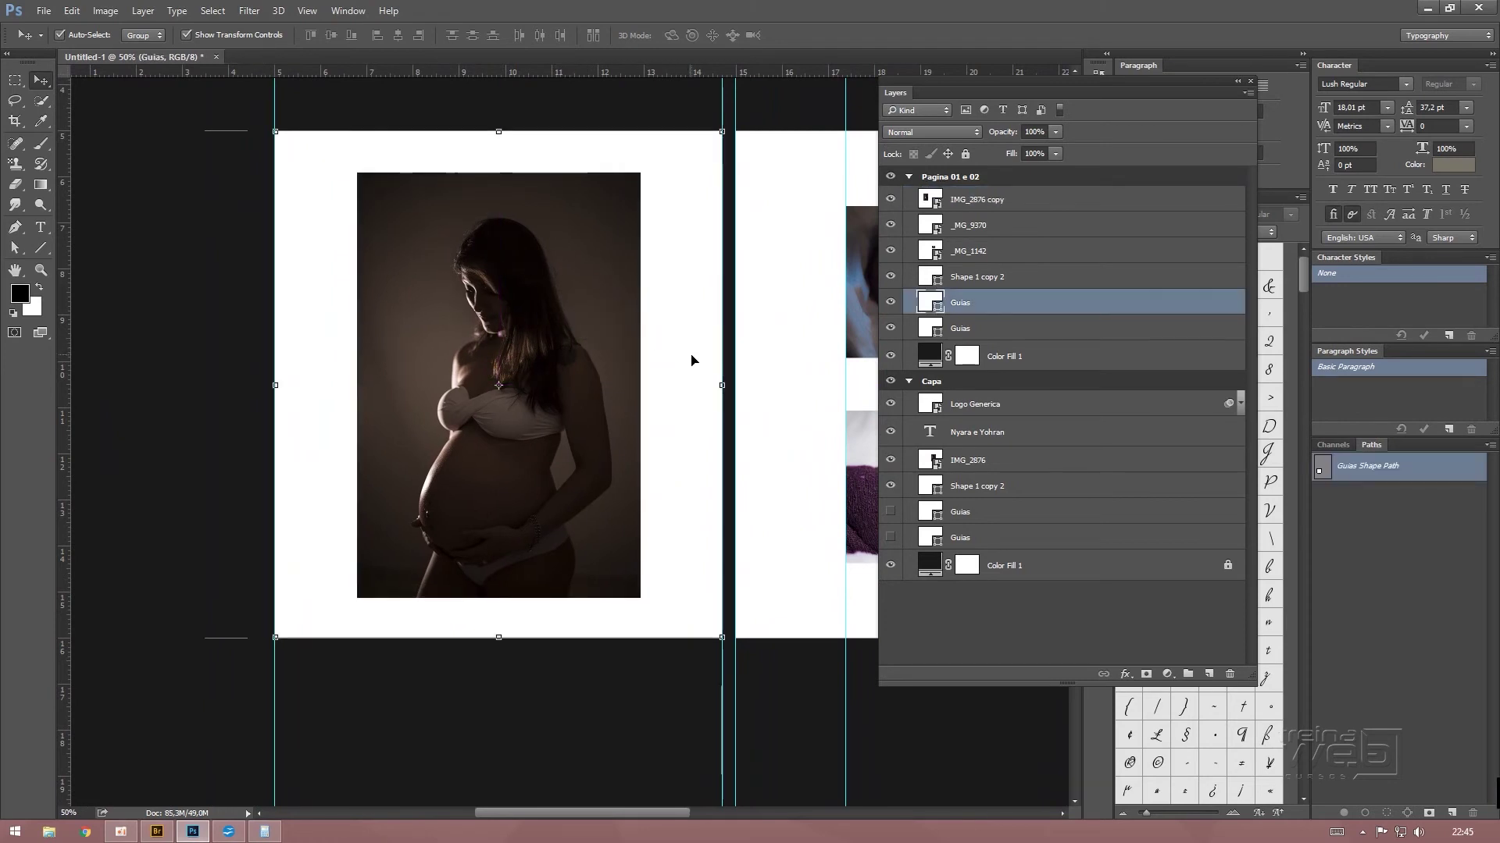
shift+click(582, 342)
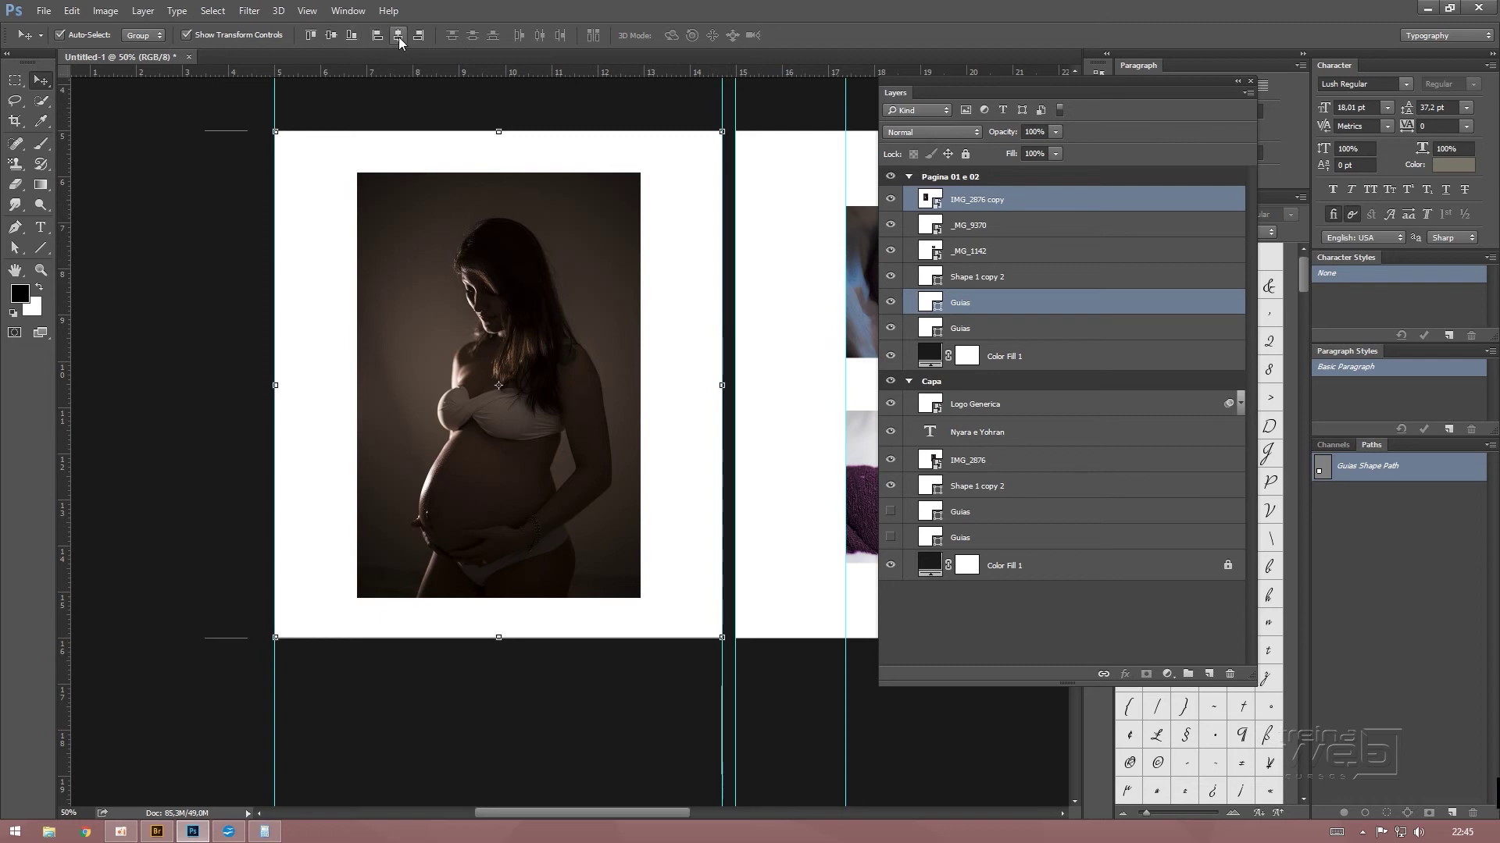
click(333, 37)
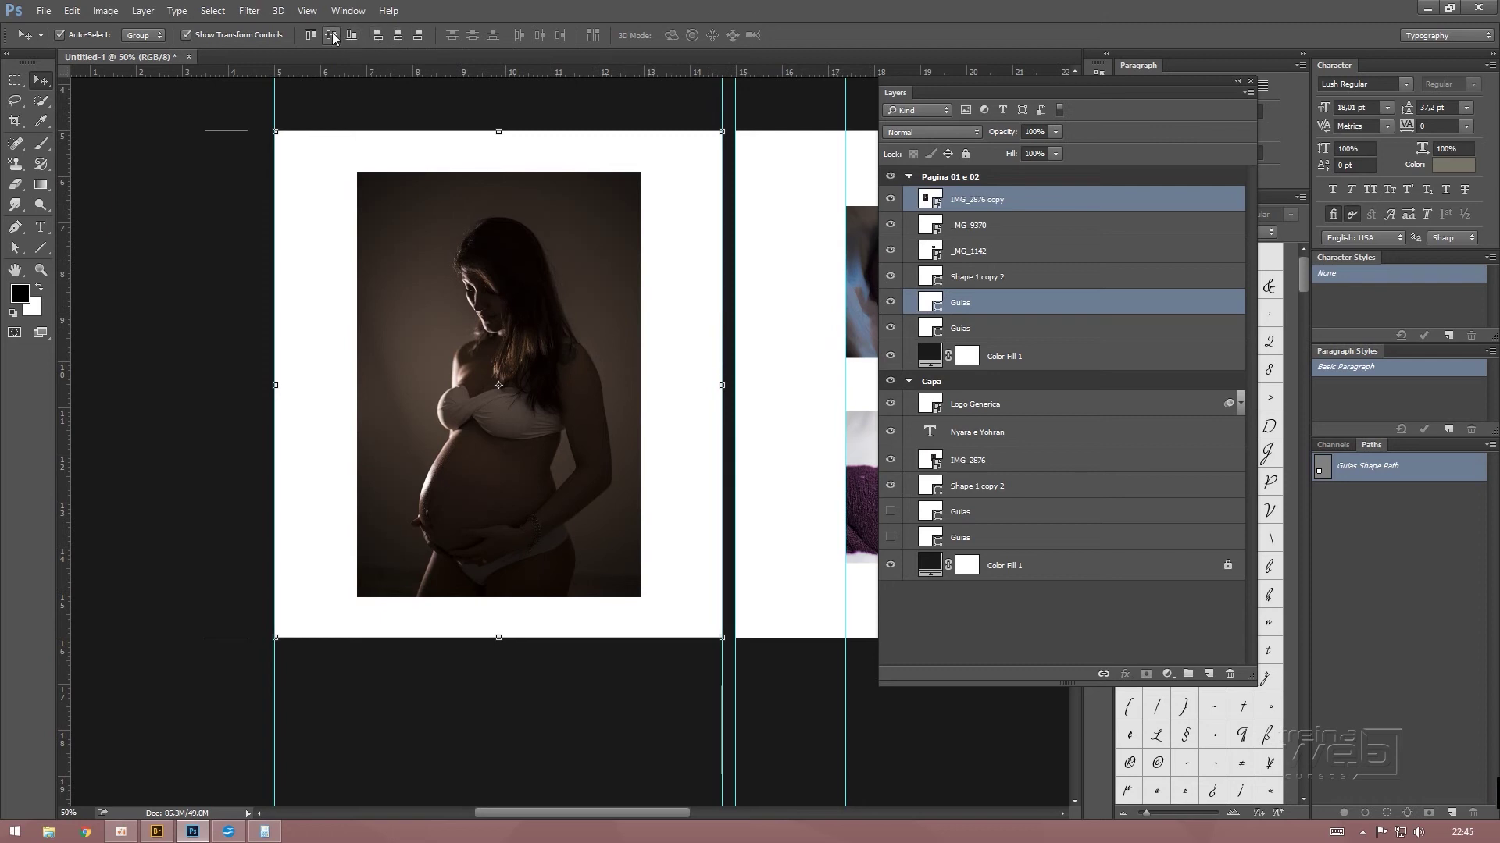
click(998, 631)
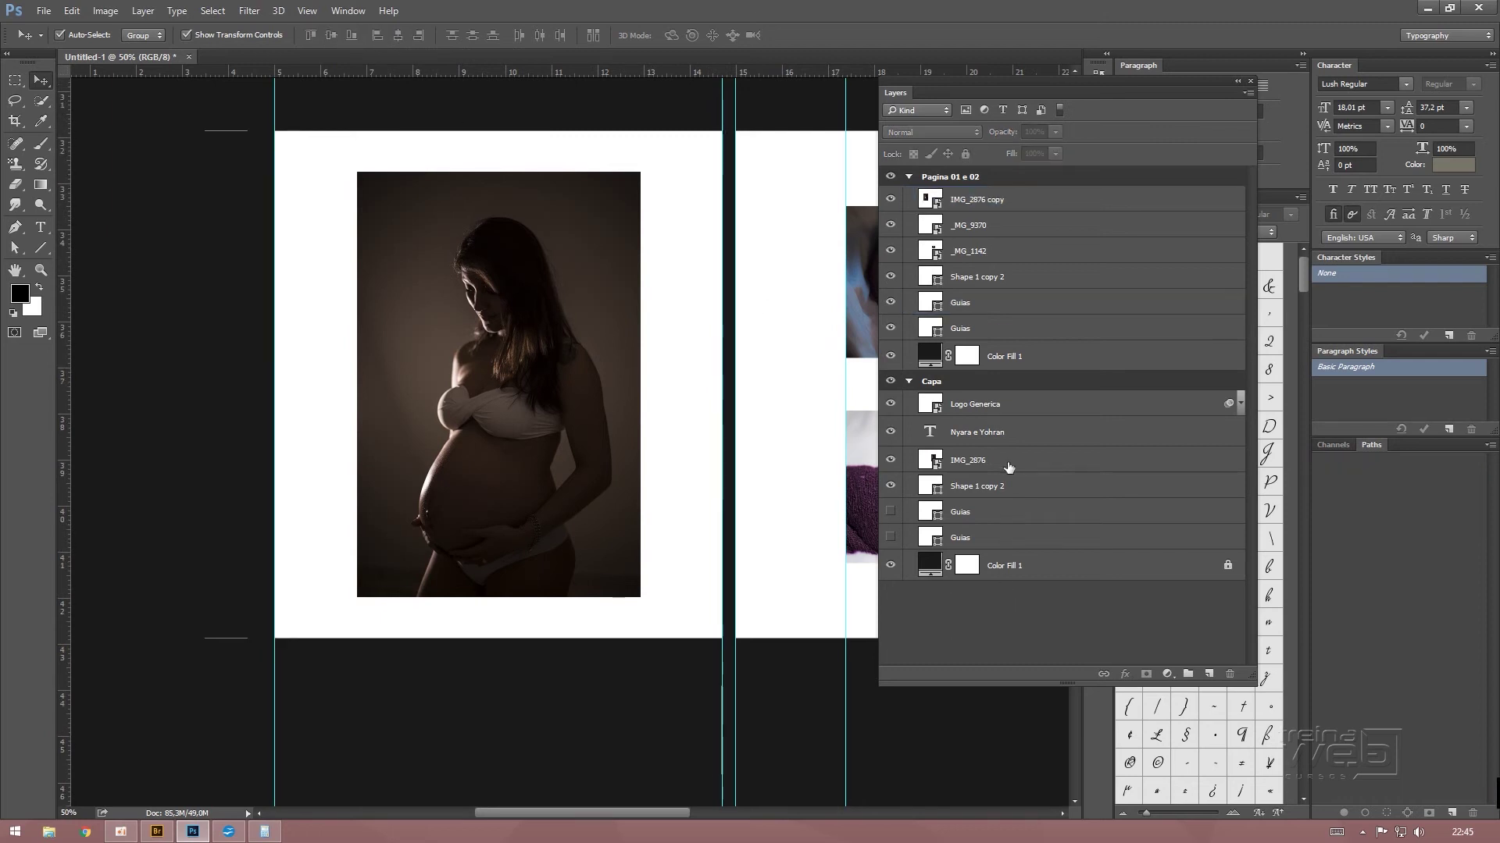
Collapse the Pagina 01 e 02 and Capa layer groups and zoom out to fit both artboards
click(910, 177)
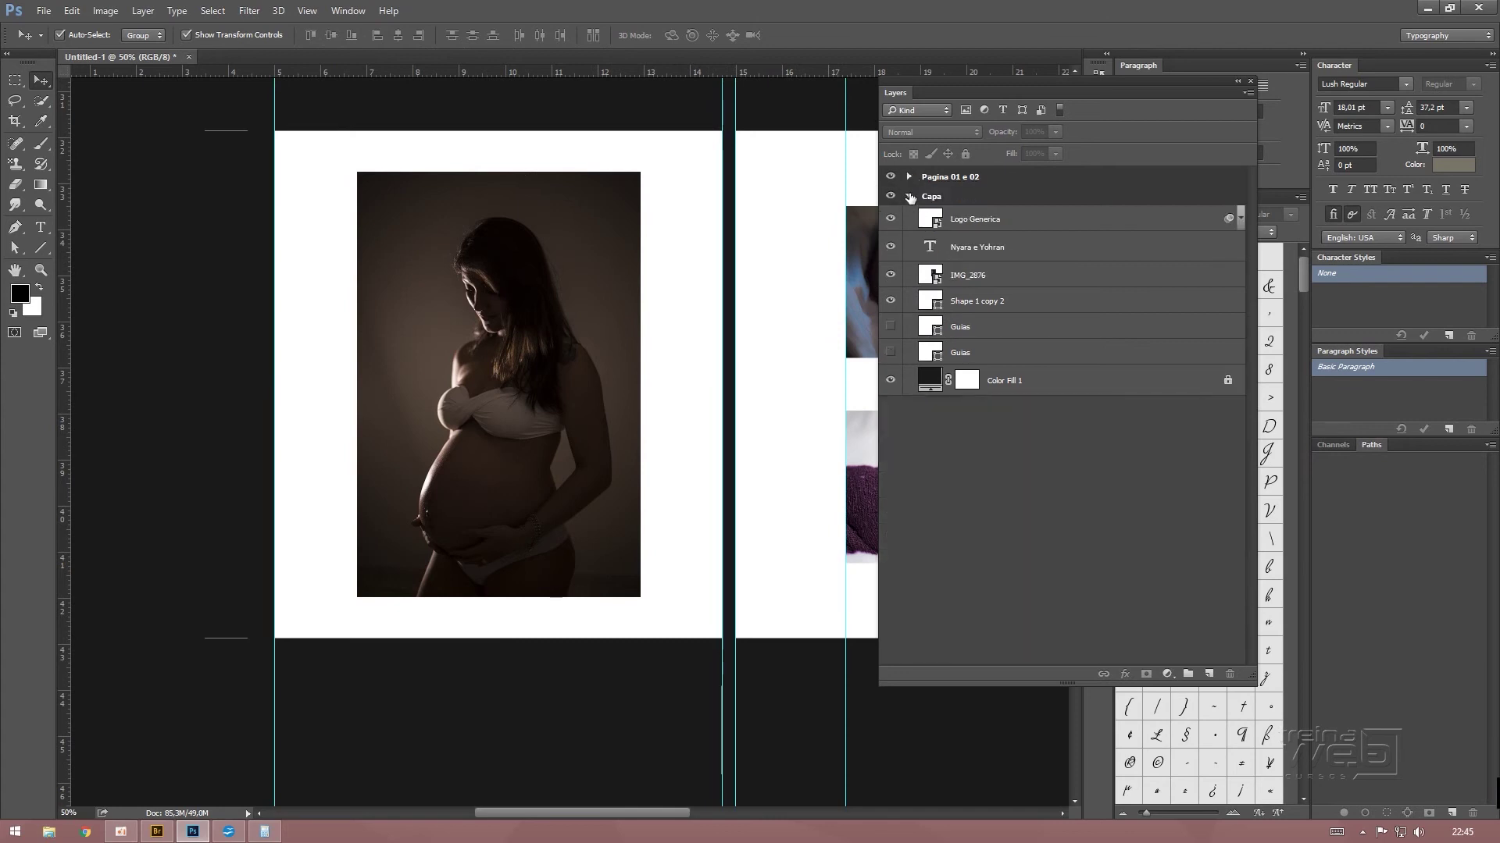
click(909, 197)
key(ctrl+0)
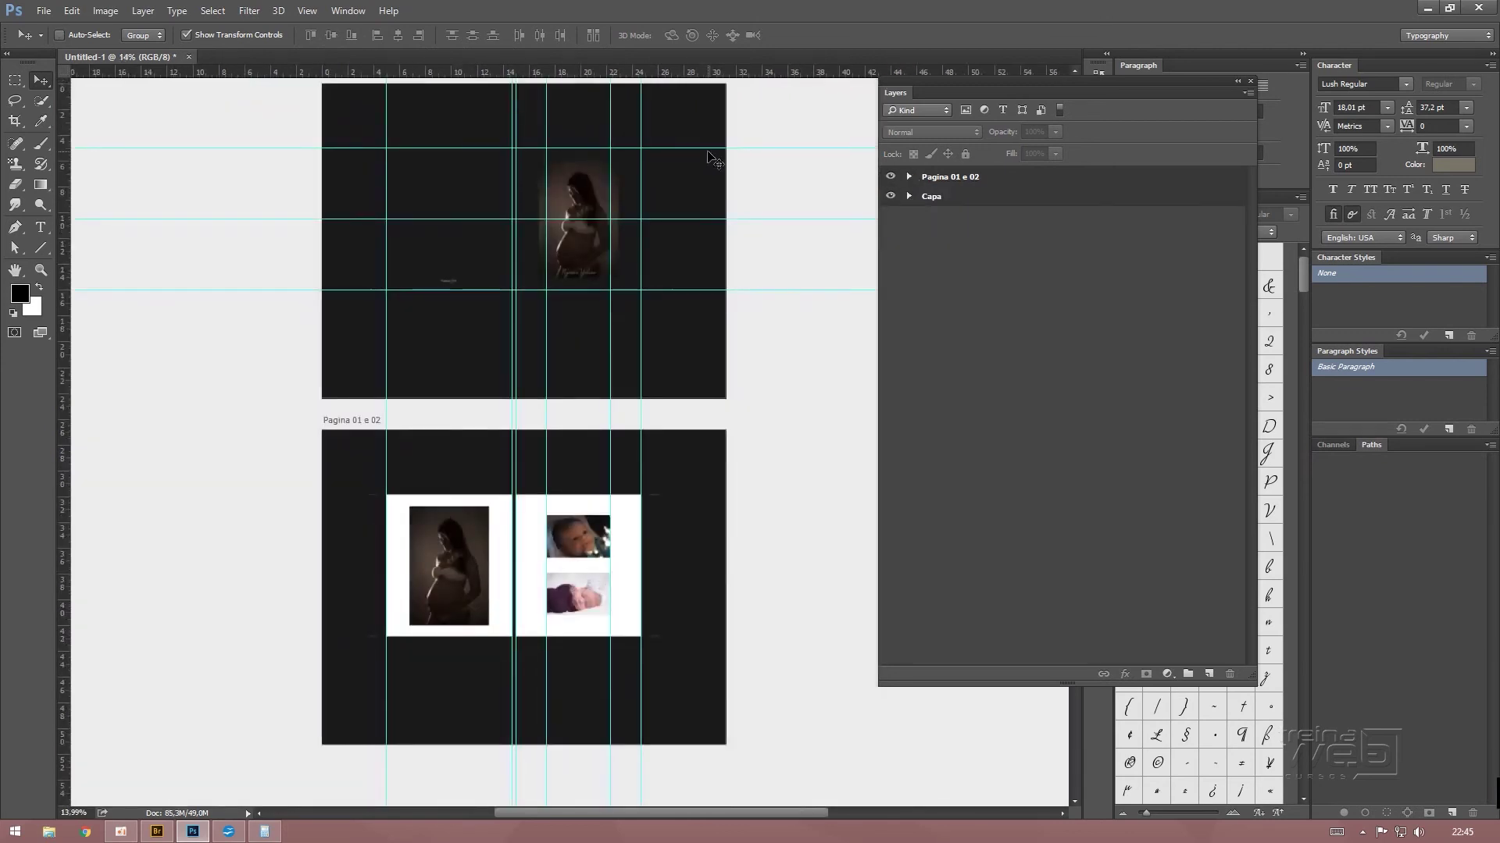
key(ctrl+minus)
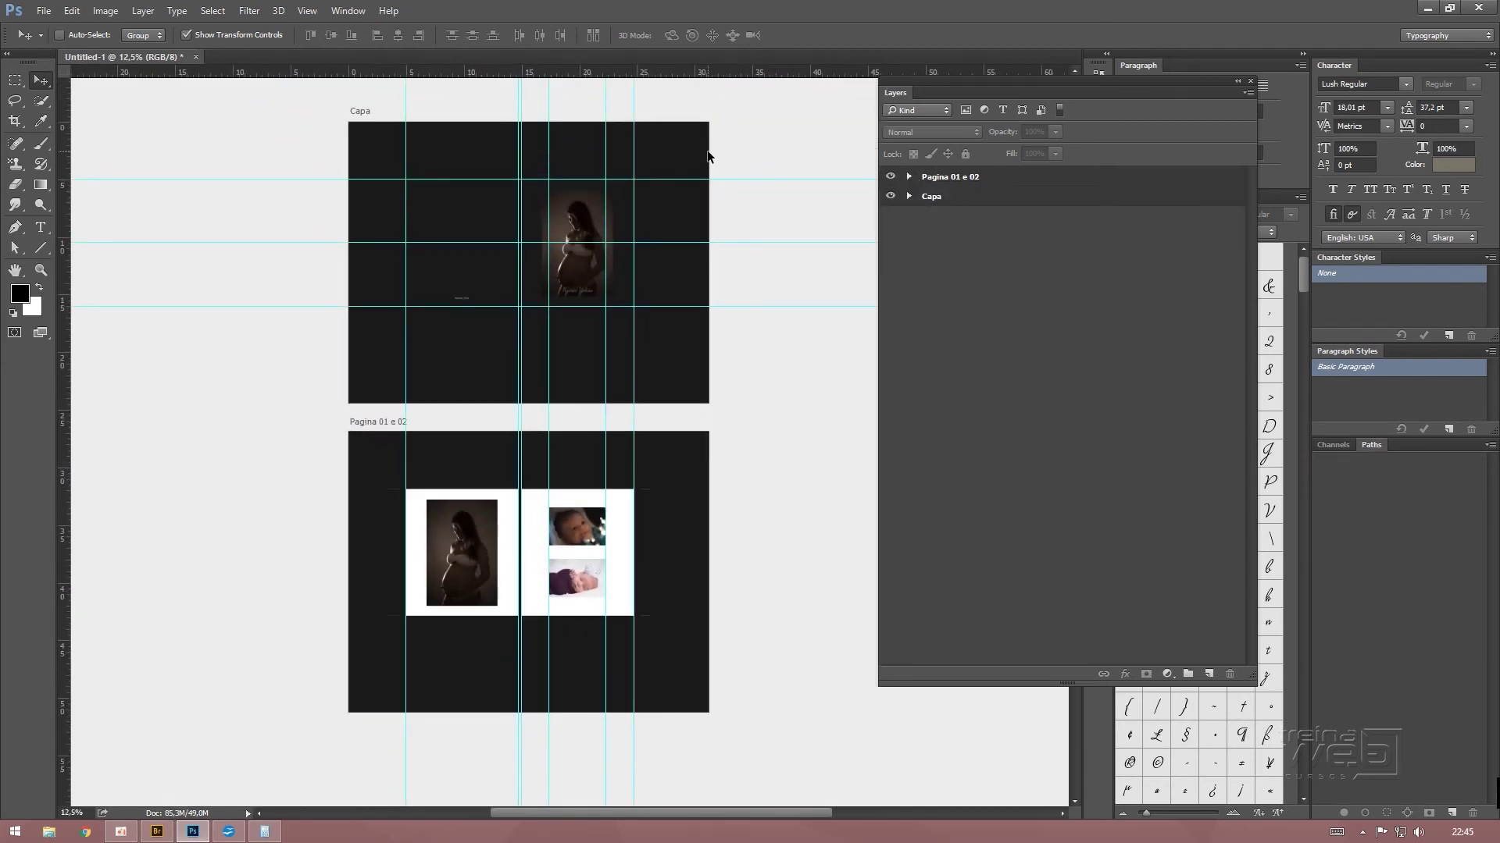
Hide the guides and attempt the Artboards to PDF export, dismissing the save-first warning
key(ctrl+semicolon)
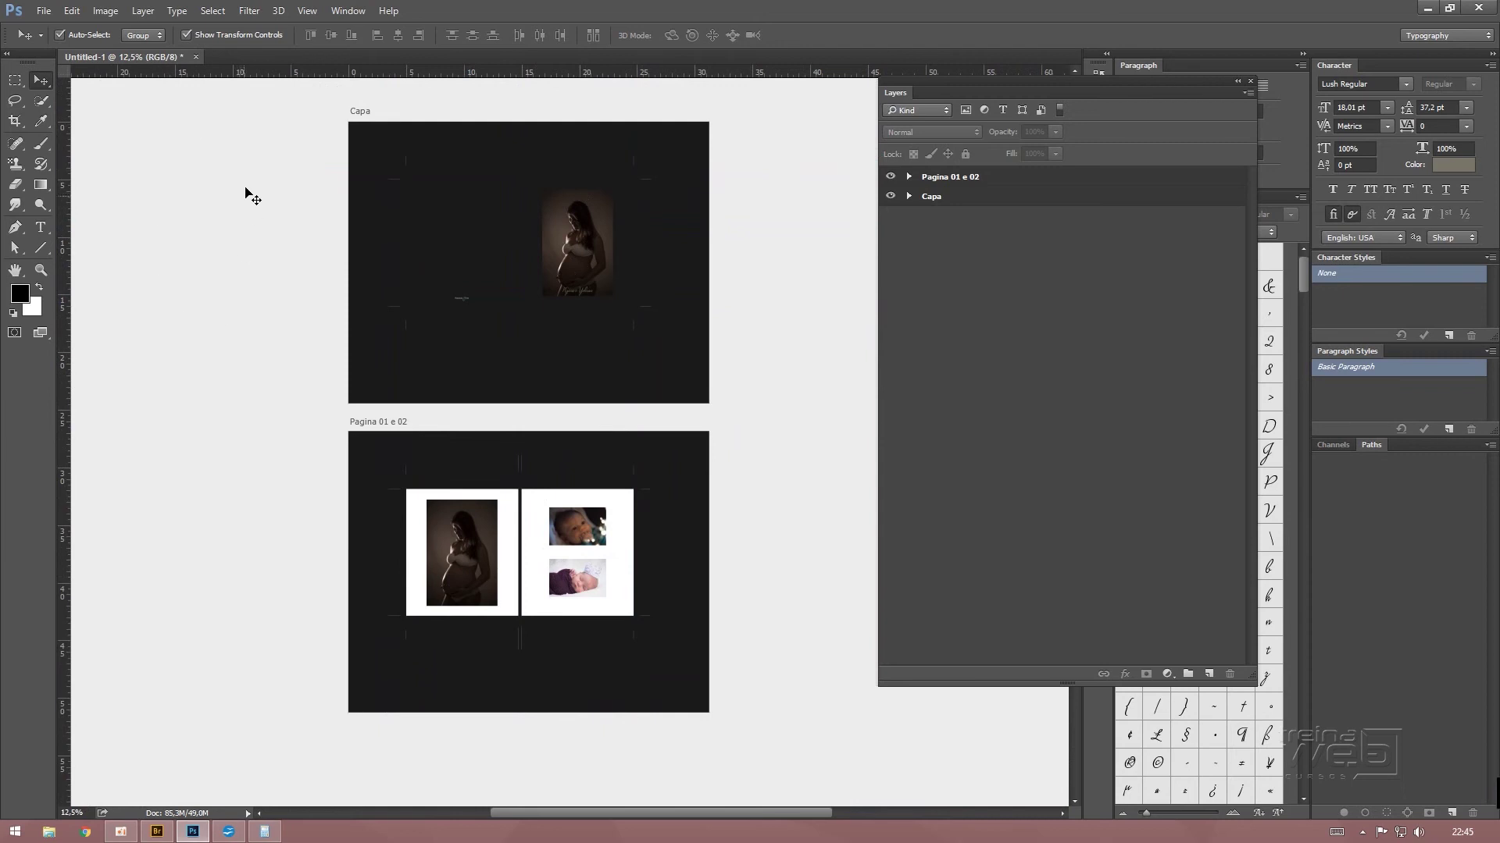
click(46, 12)
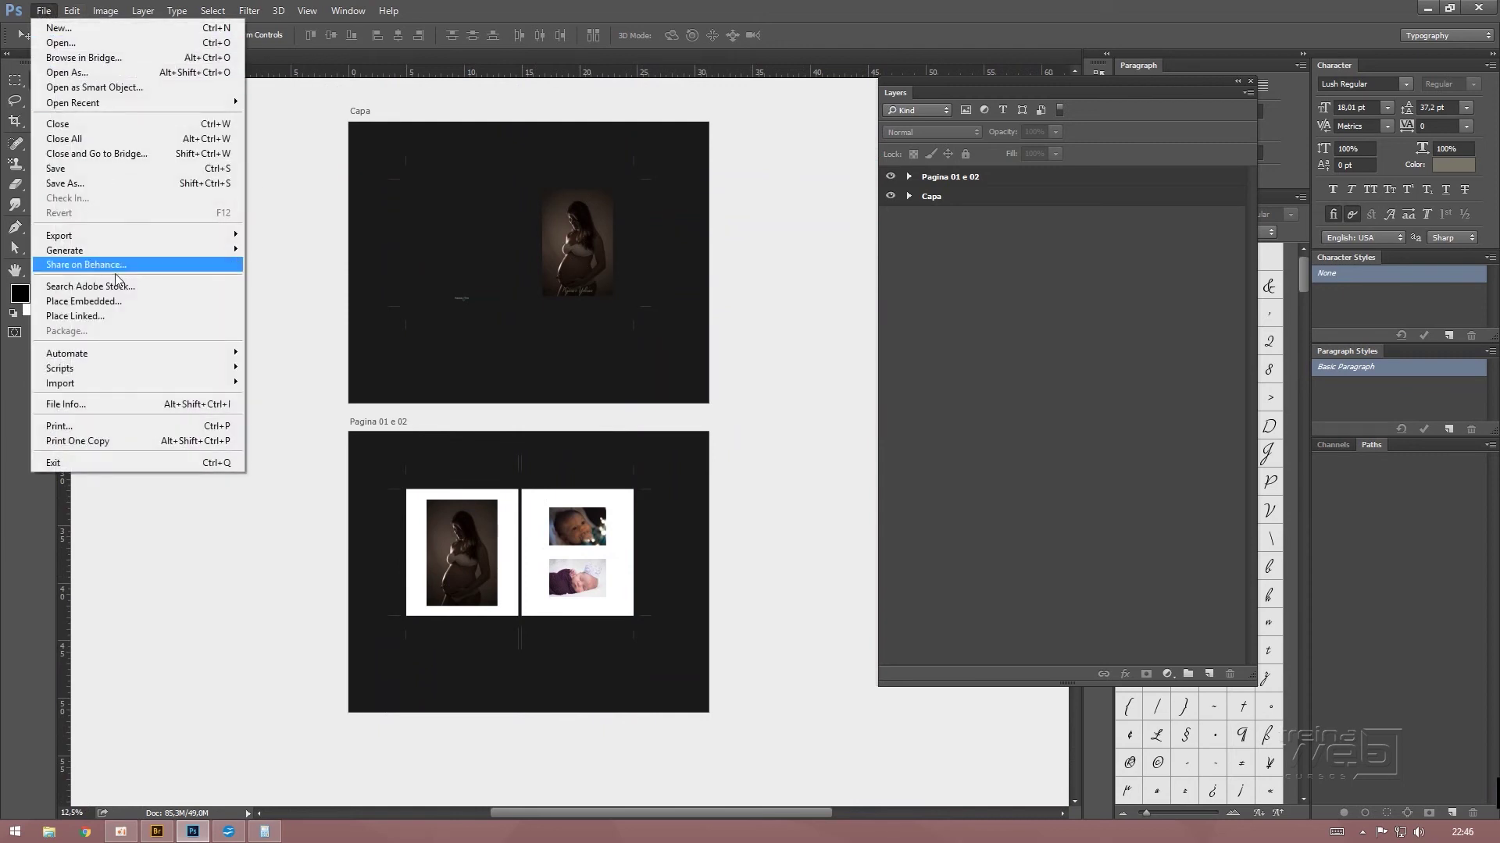
mouse_move(58, 236)
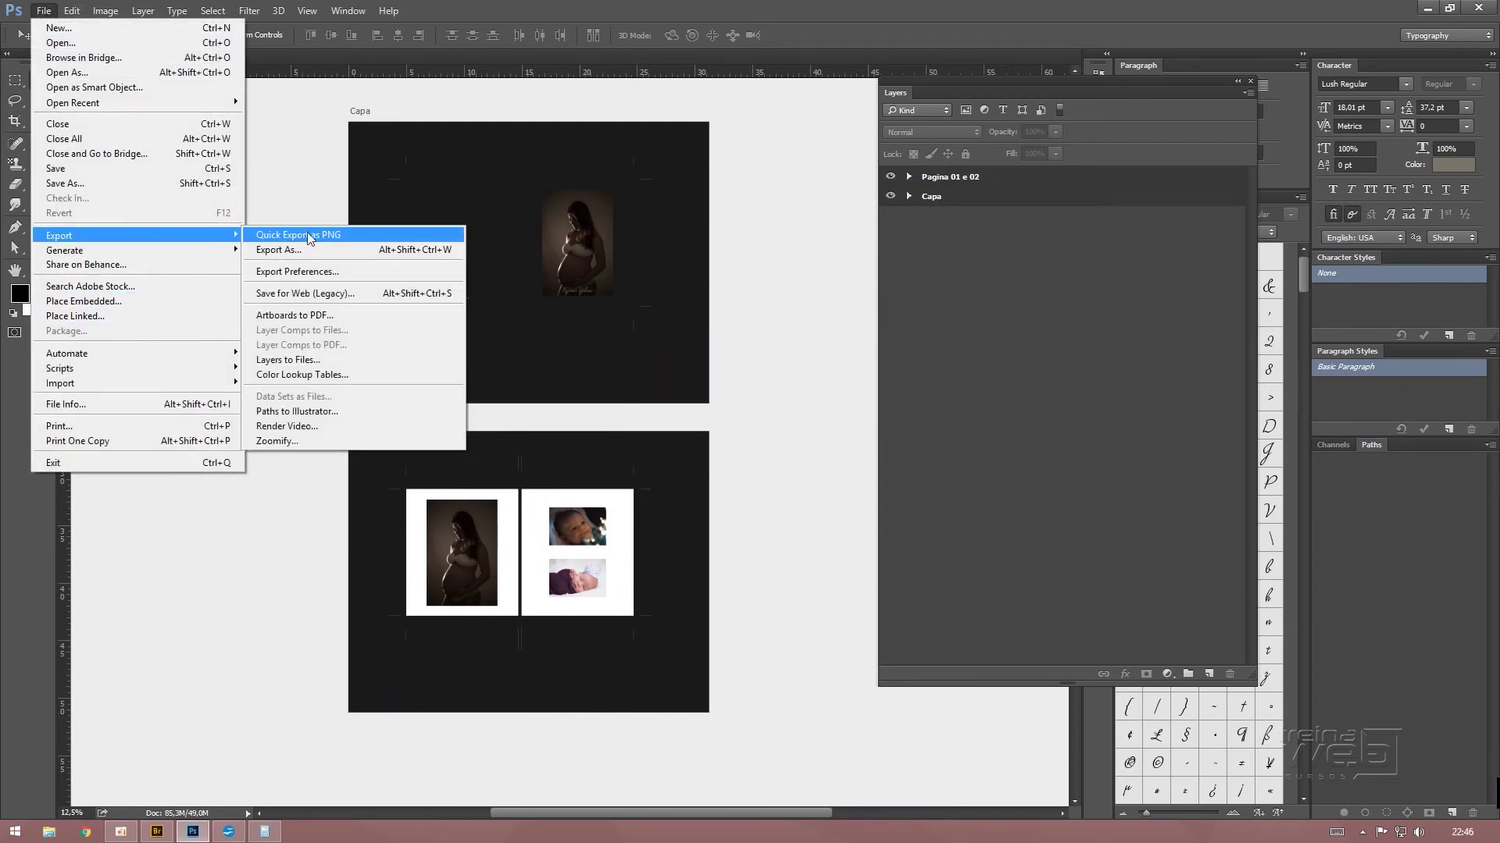
click(289, 316)
drag(724, 389, 688, 277)
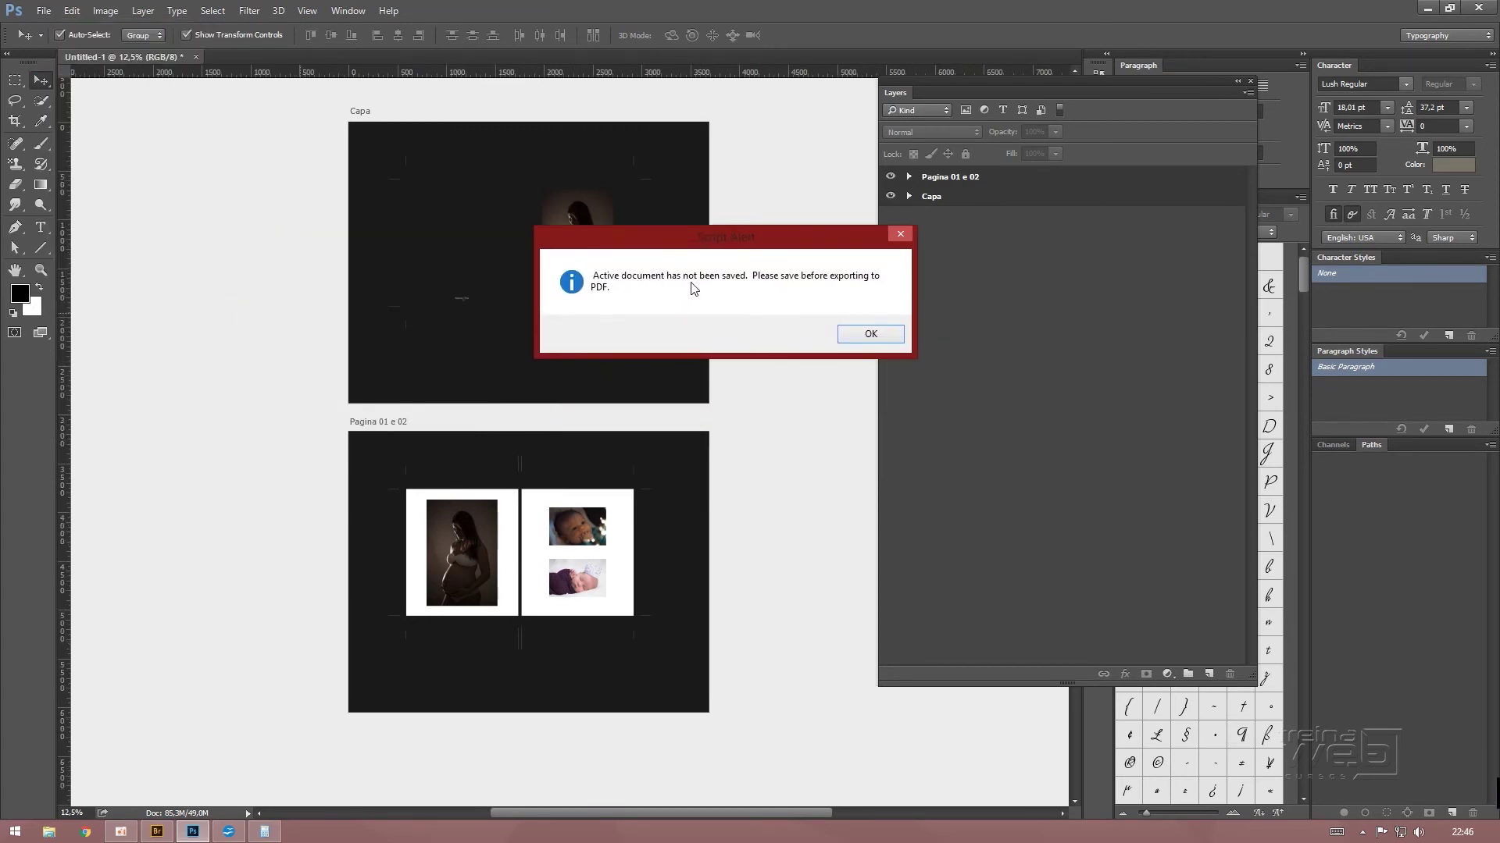
click(868, 332)
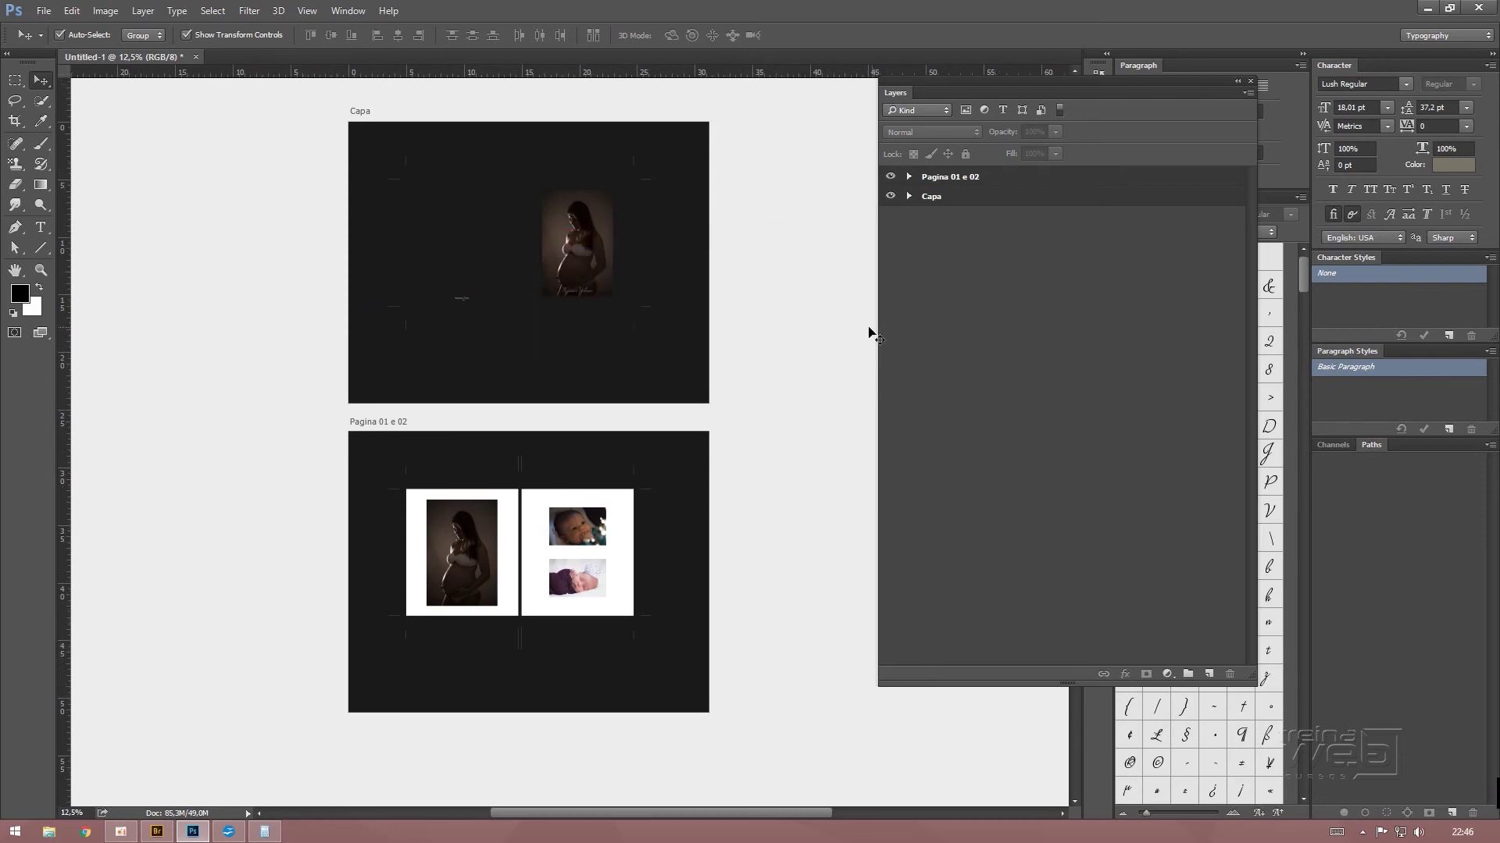
Save the album as TEMP.psd on the desktop, overwriting the existing file
key(ctrl+s)
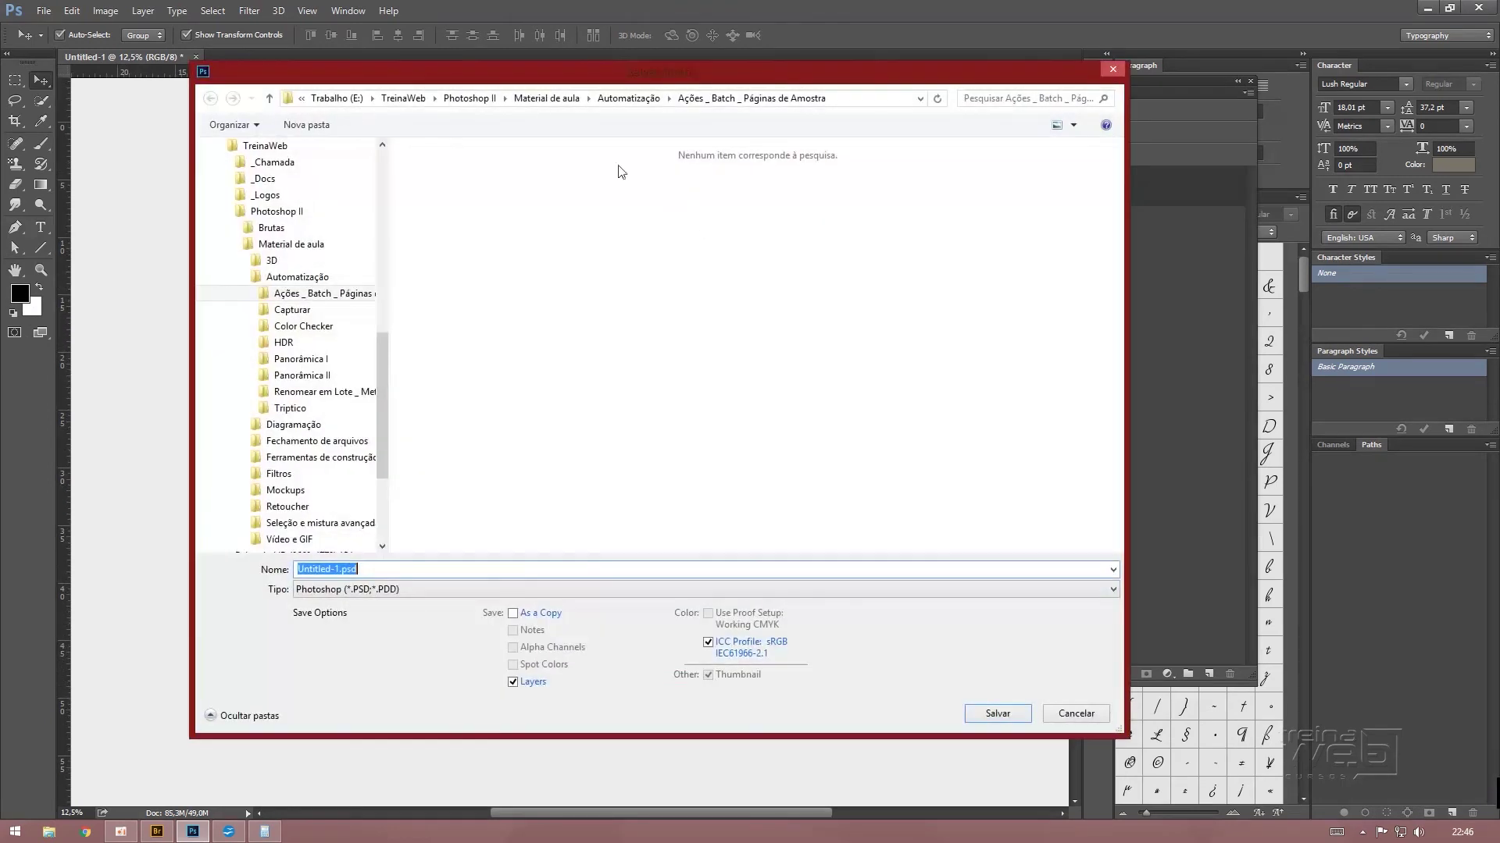
click(302, 99)
click(346, 132)
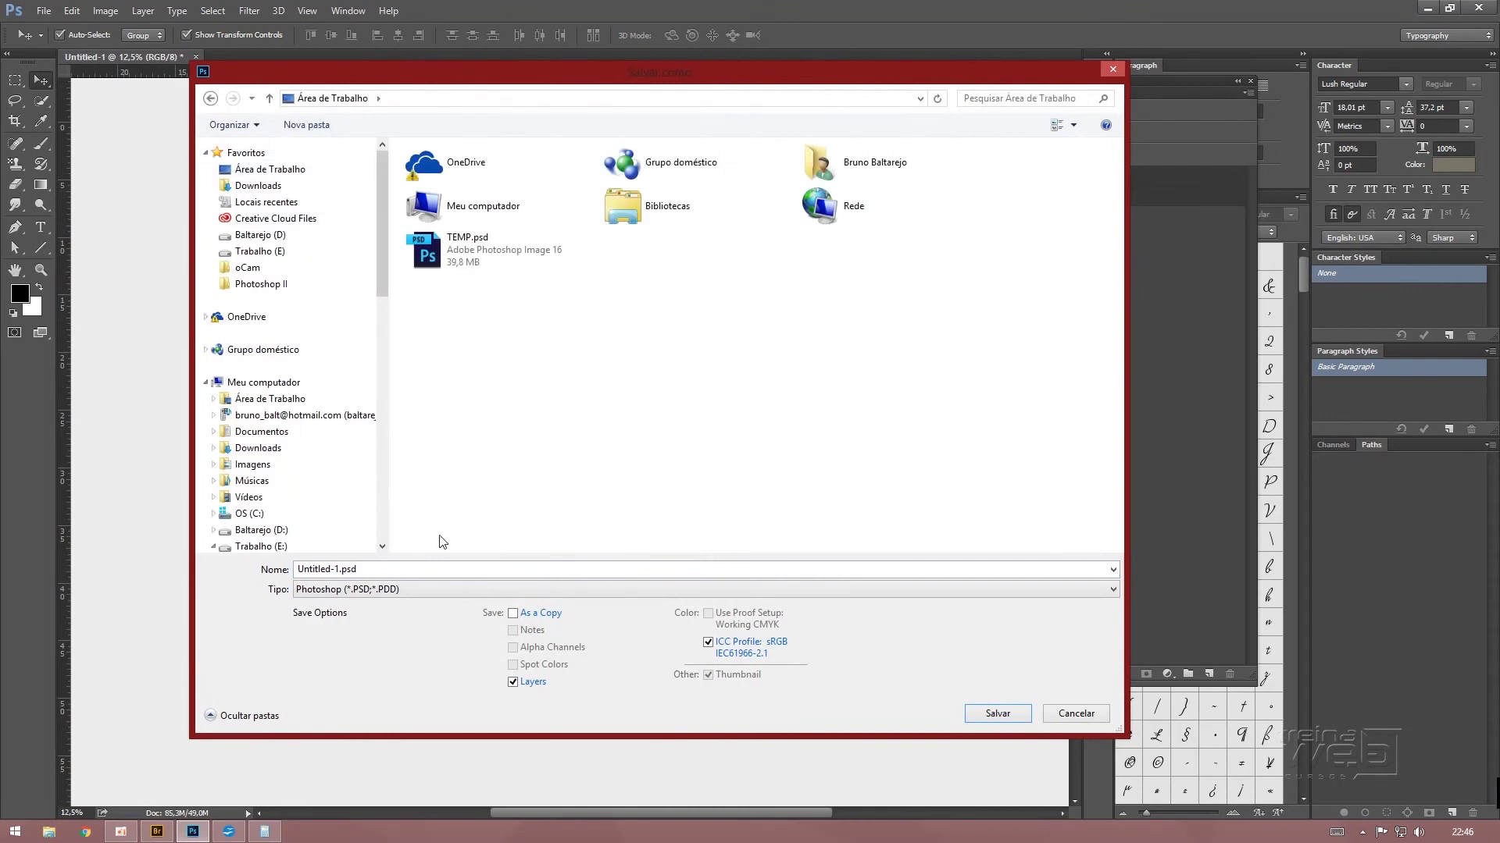
double_click(425, 250)
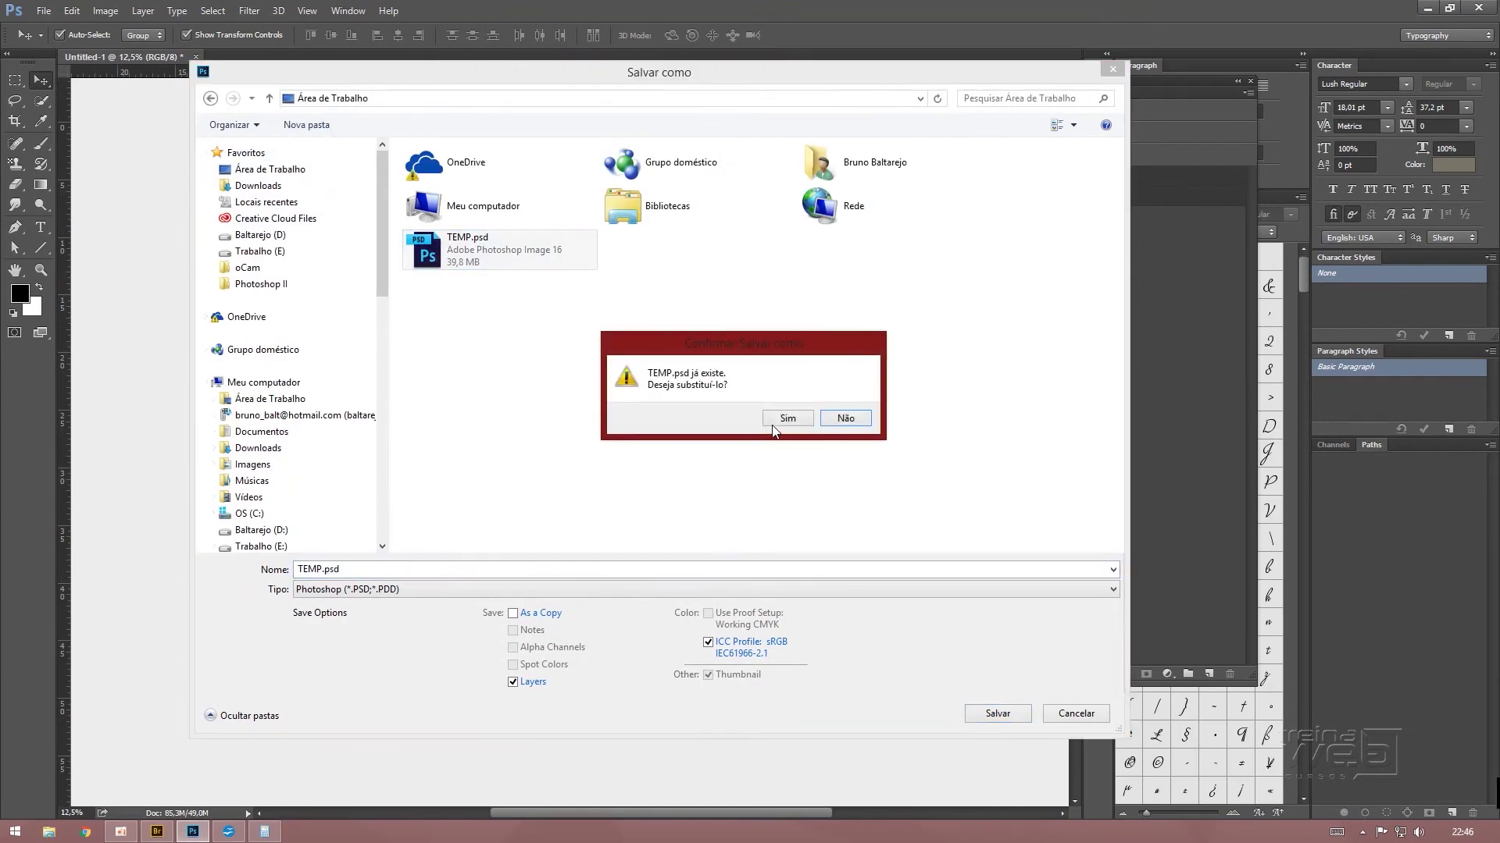
click(779, 419)
click(927, 253)
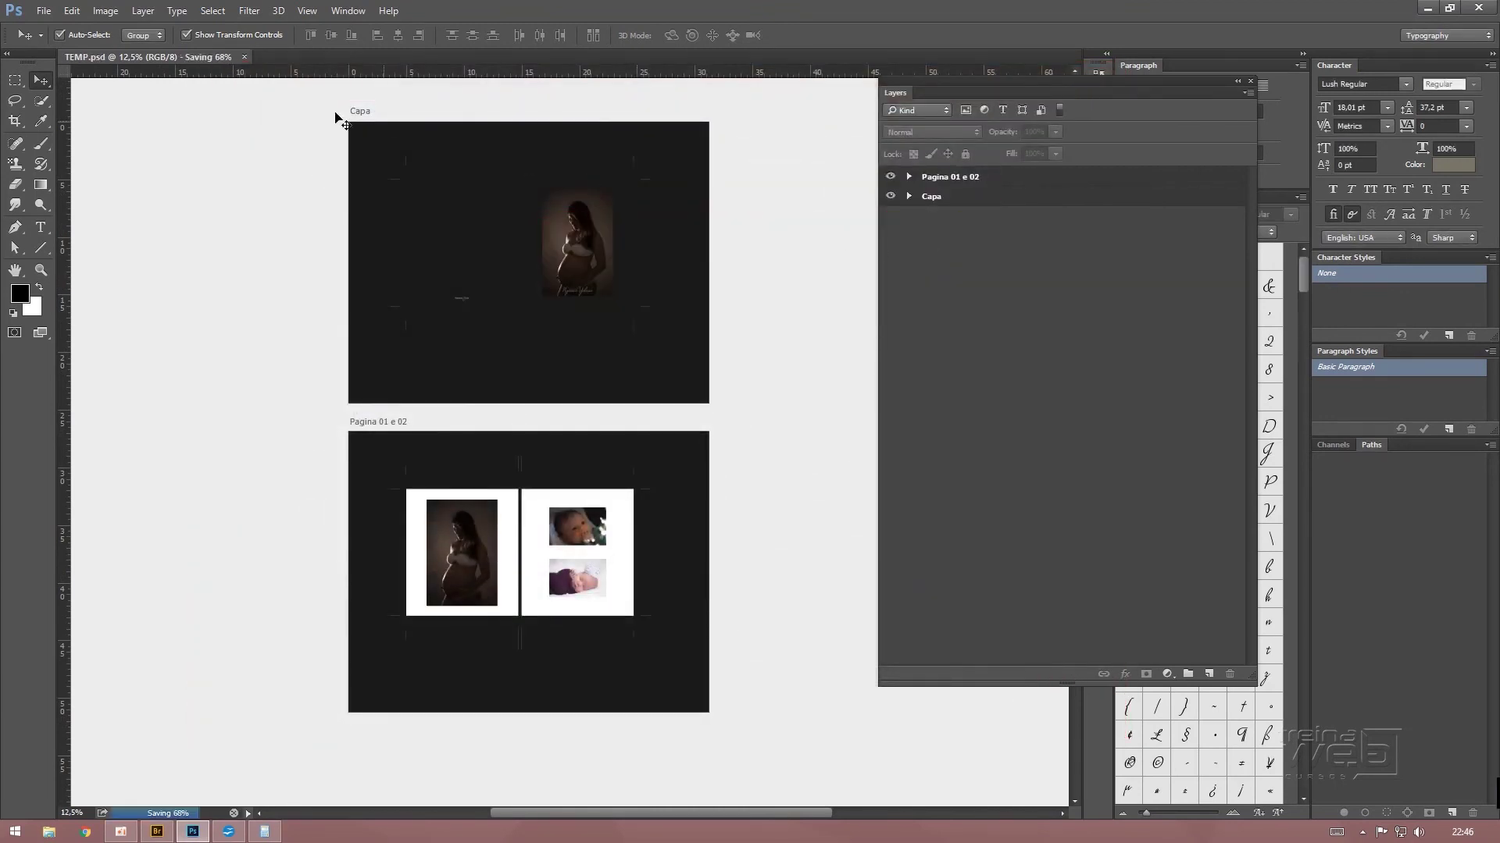
click(49, 13)
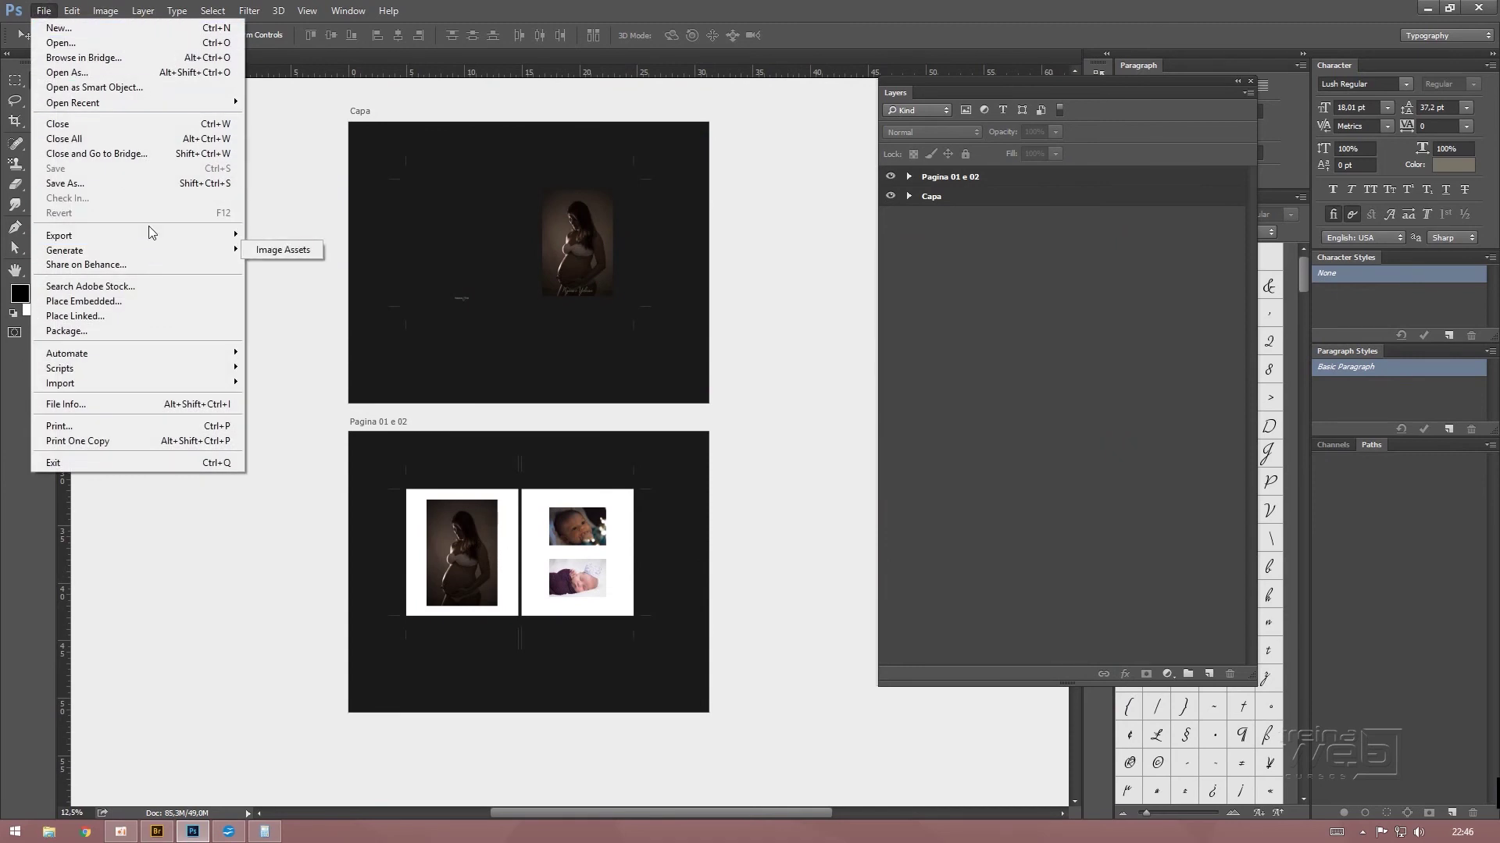
mouse_move(61, 236)
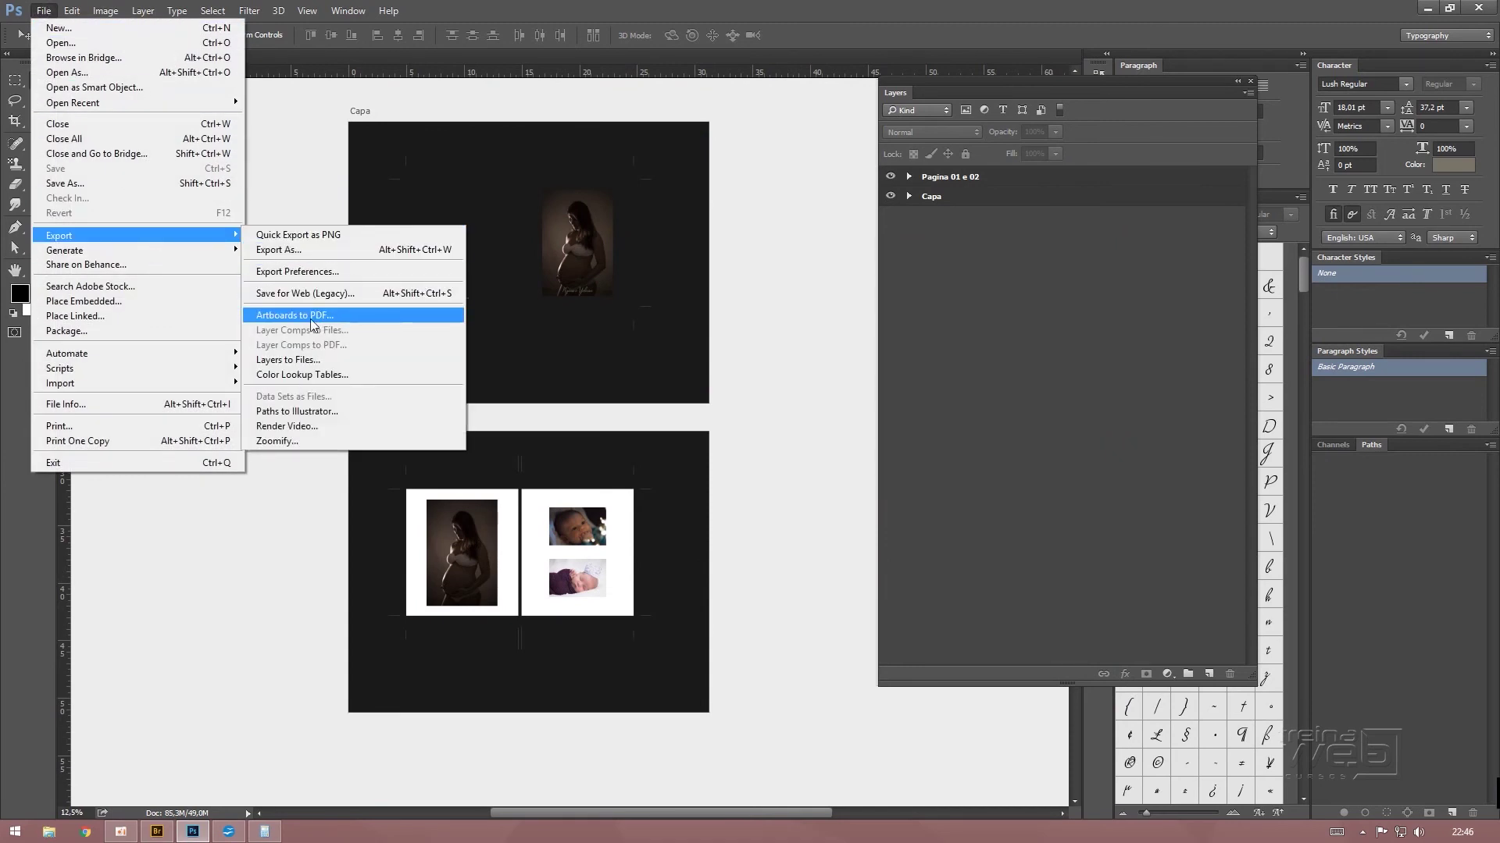
Run Artboards to PDF, saving as Gestante.pdf on the desktop, and dismiss the success message
click(318, 316)
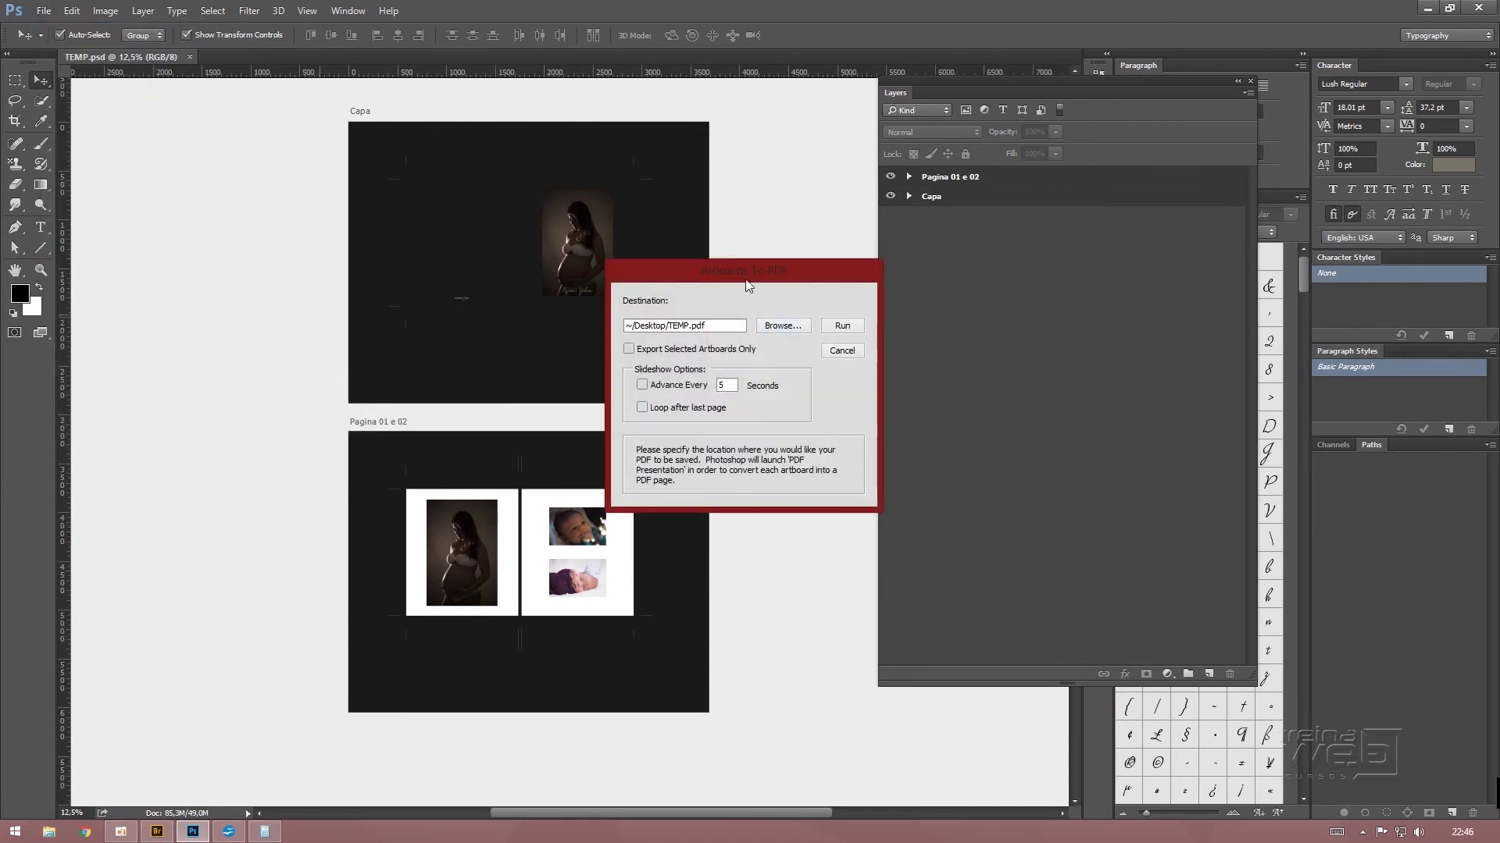
drag(742, 268, 803, 167)
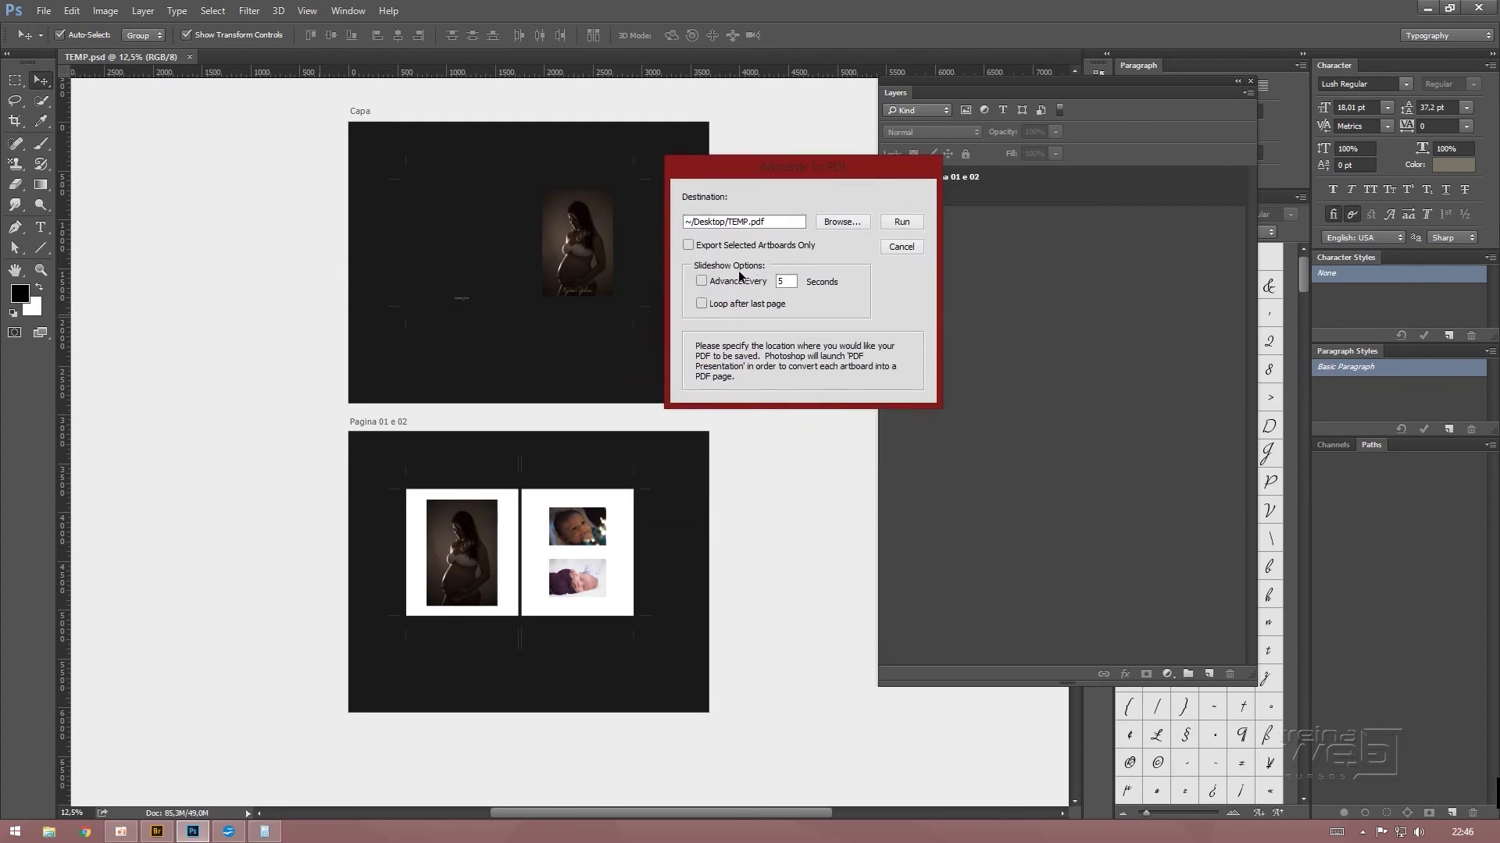
click(832, 223)
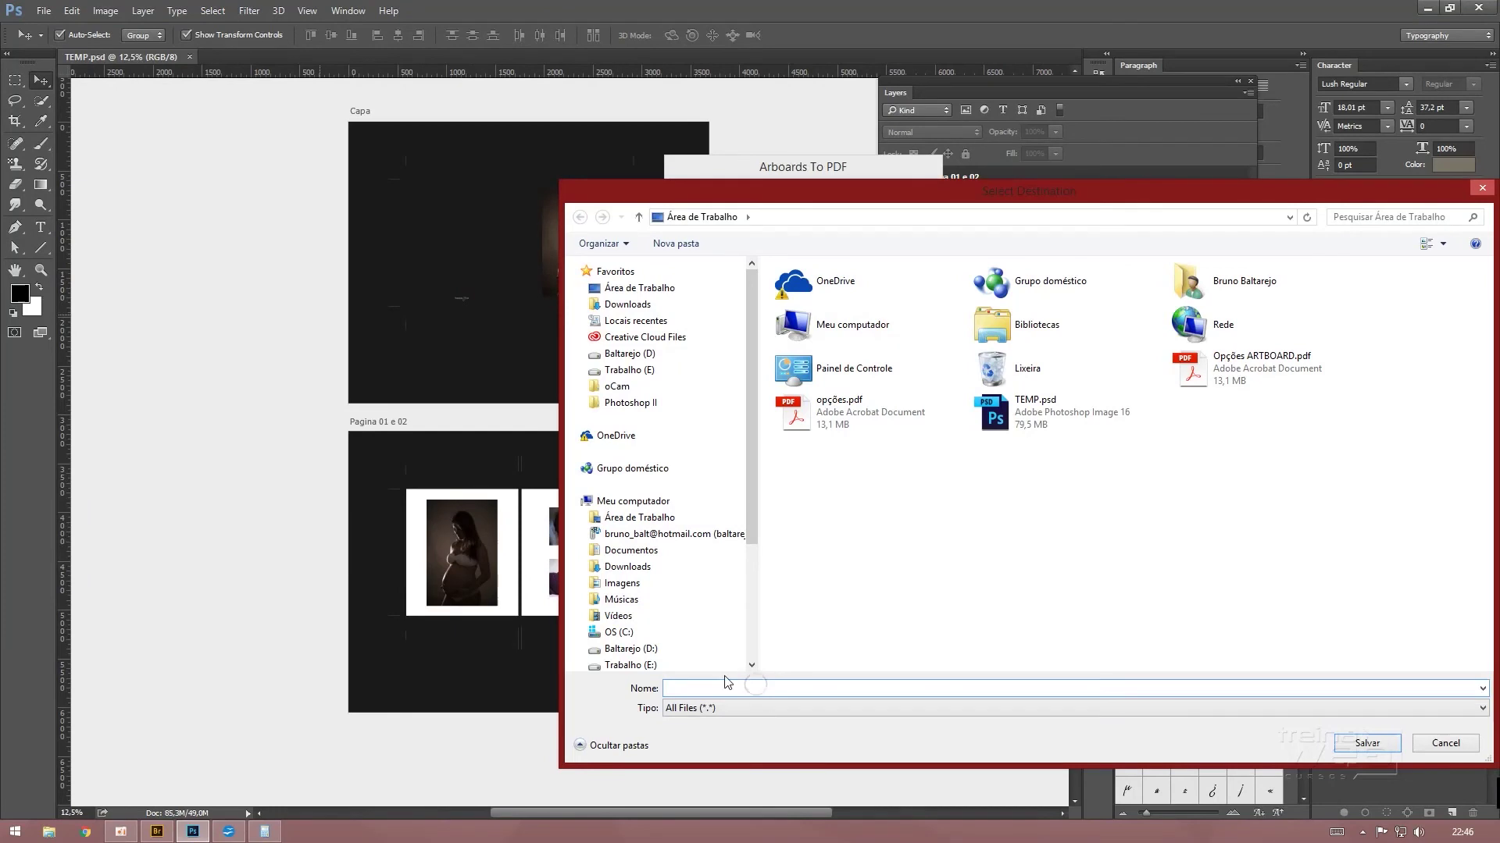
text(Gestante)
click(1358, 742)
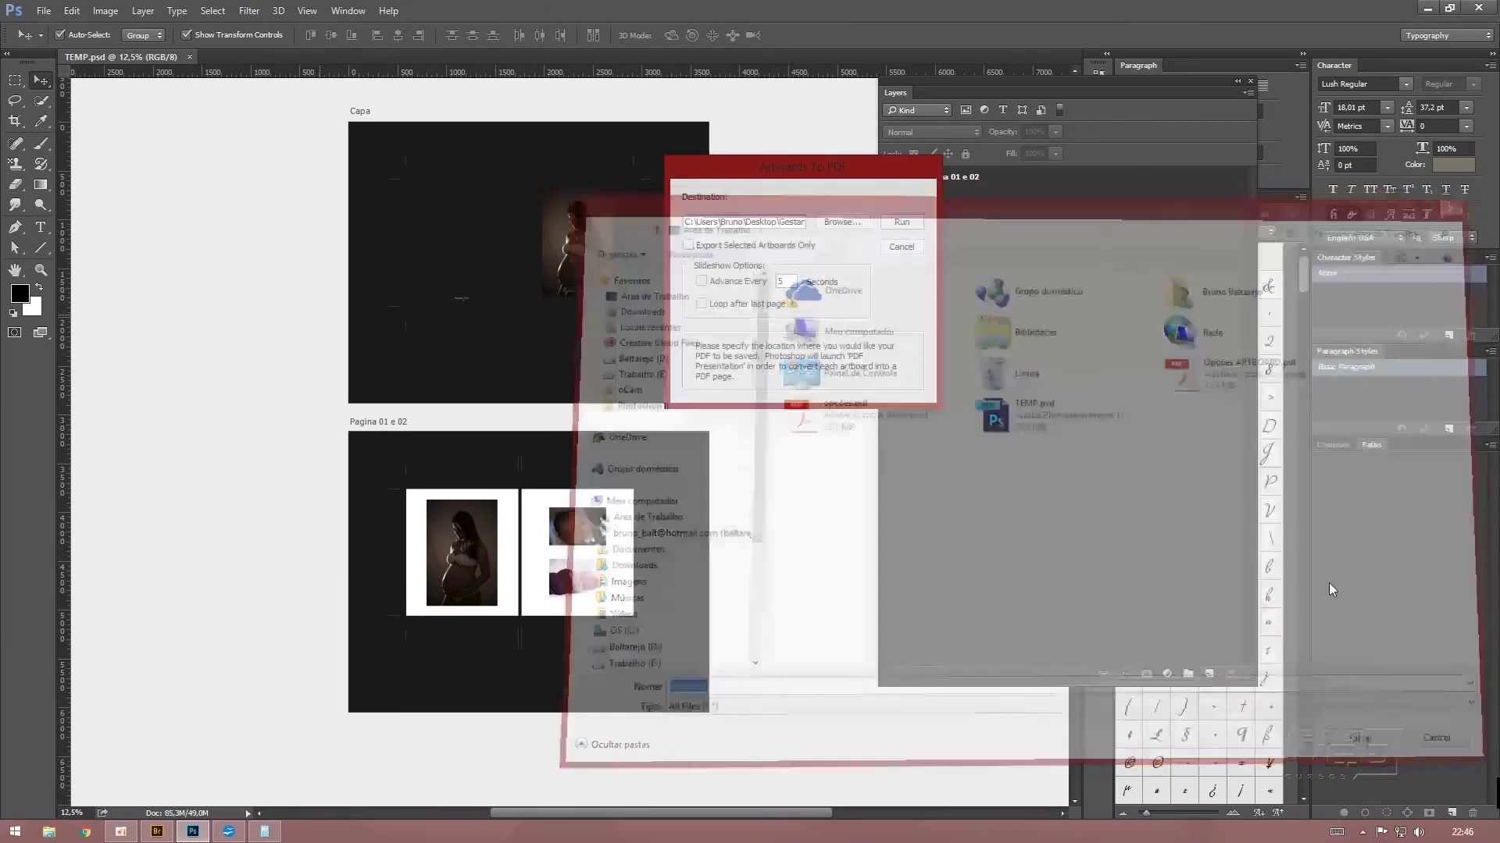
click(898, 221)
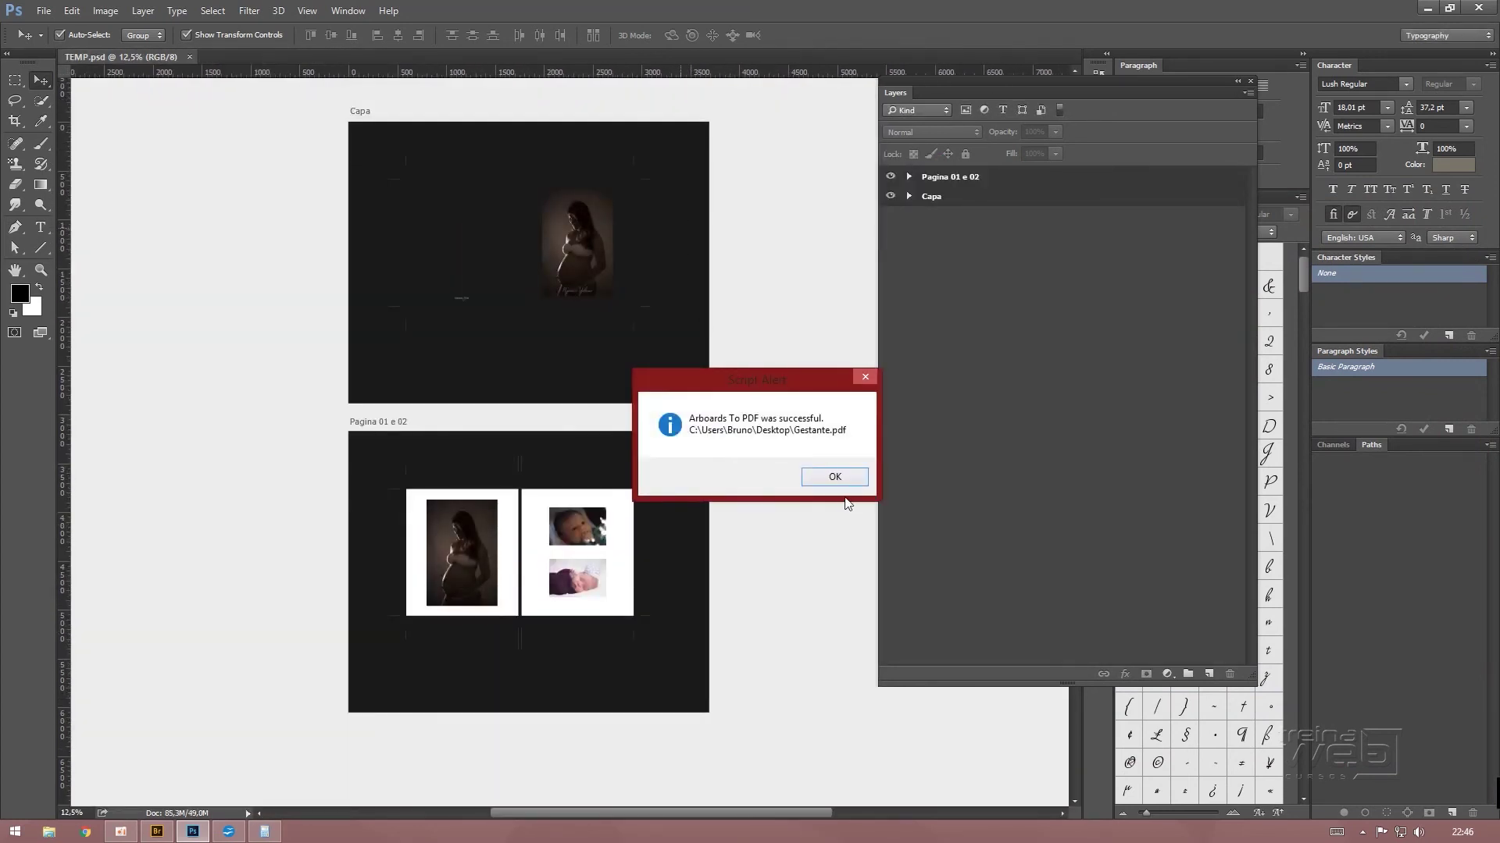
click(831, 476)
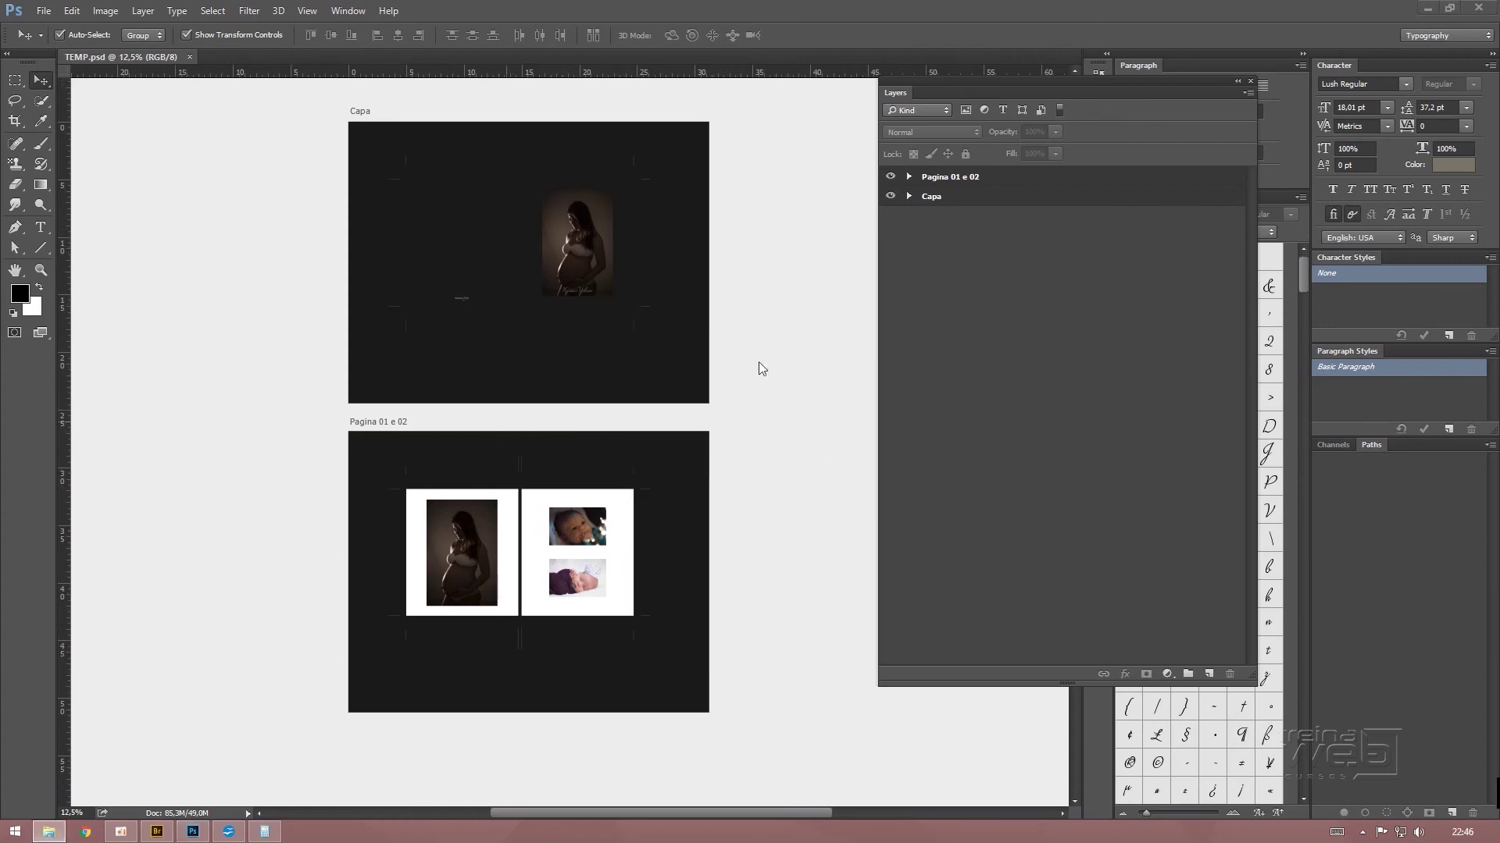
Browse to the desktop in File Explorer and open Gestante.pdf in Acrobat
key(super+e)
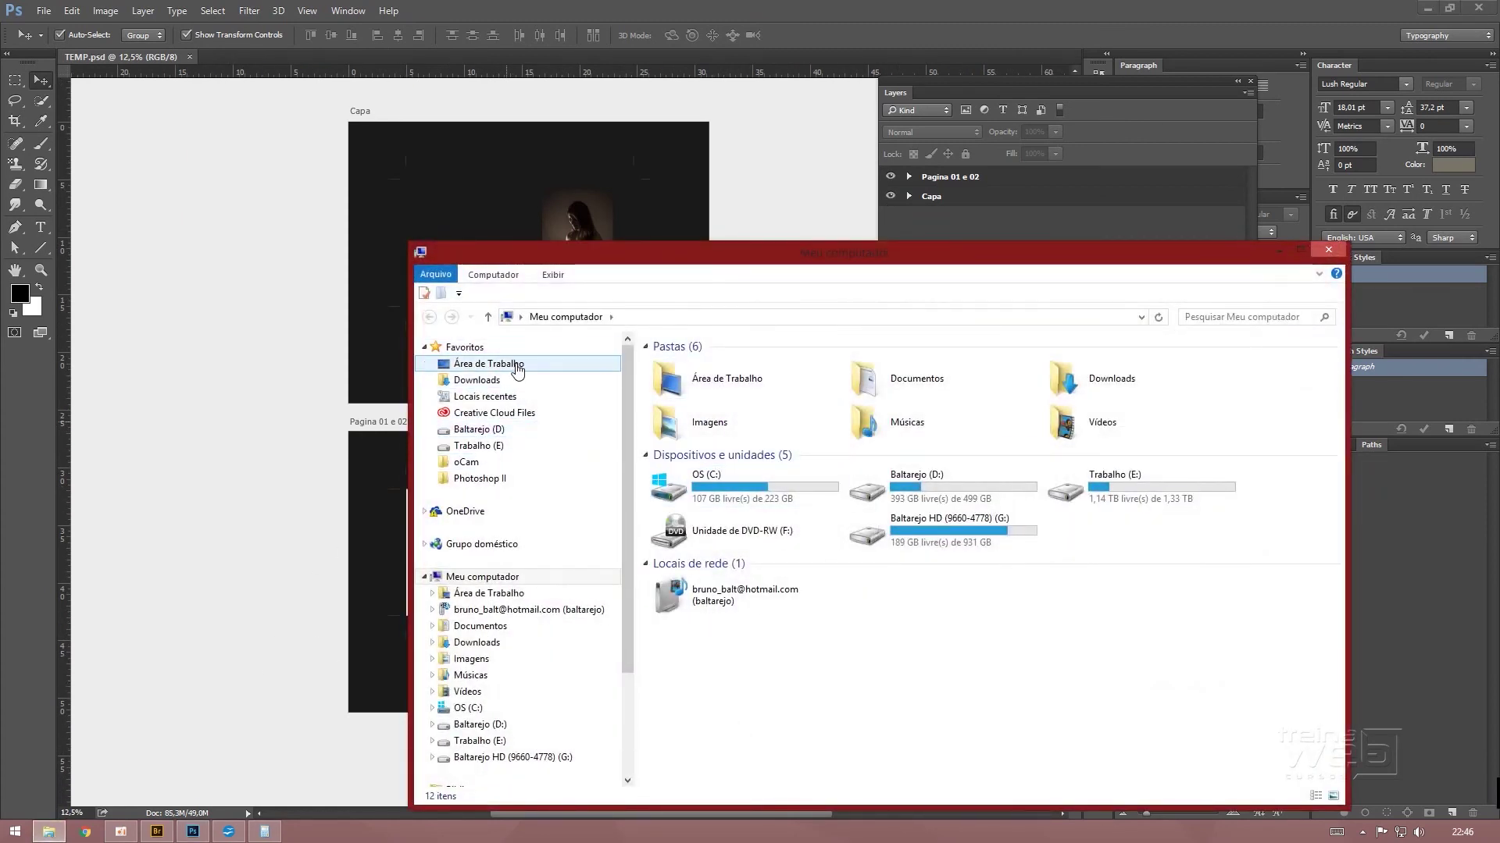
click(517, 371)
drag(781, 251, 781, 131)
click(871, 374)
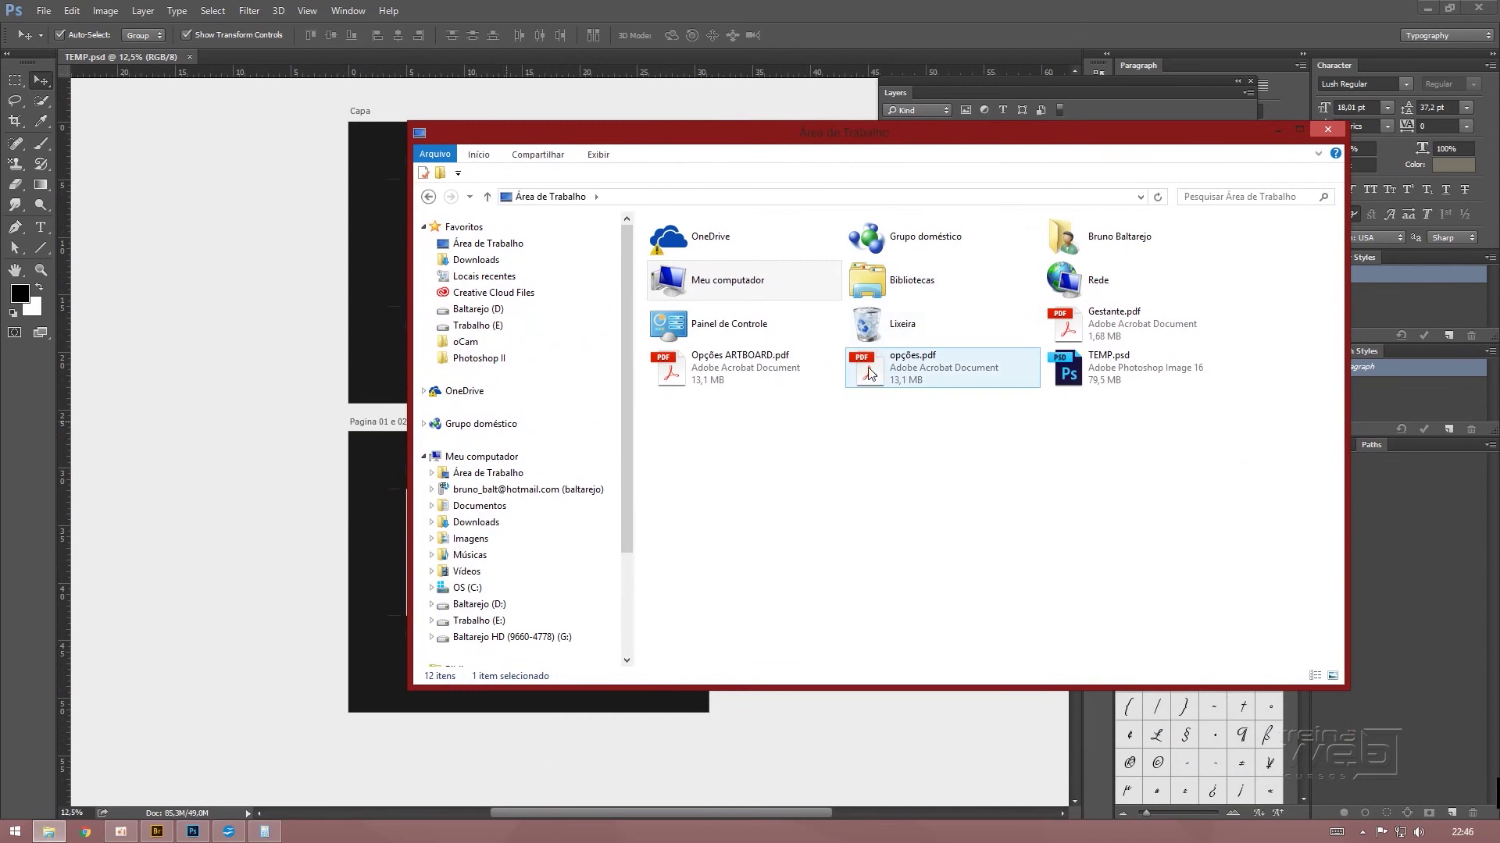
click(670, 383)
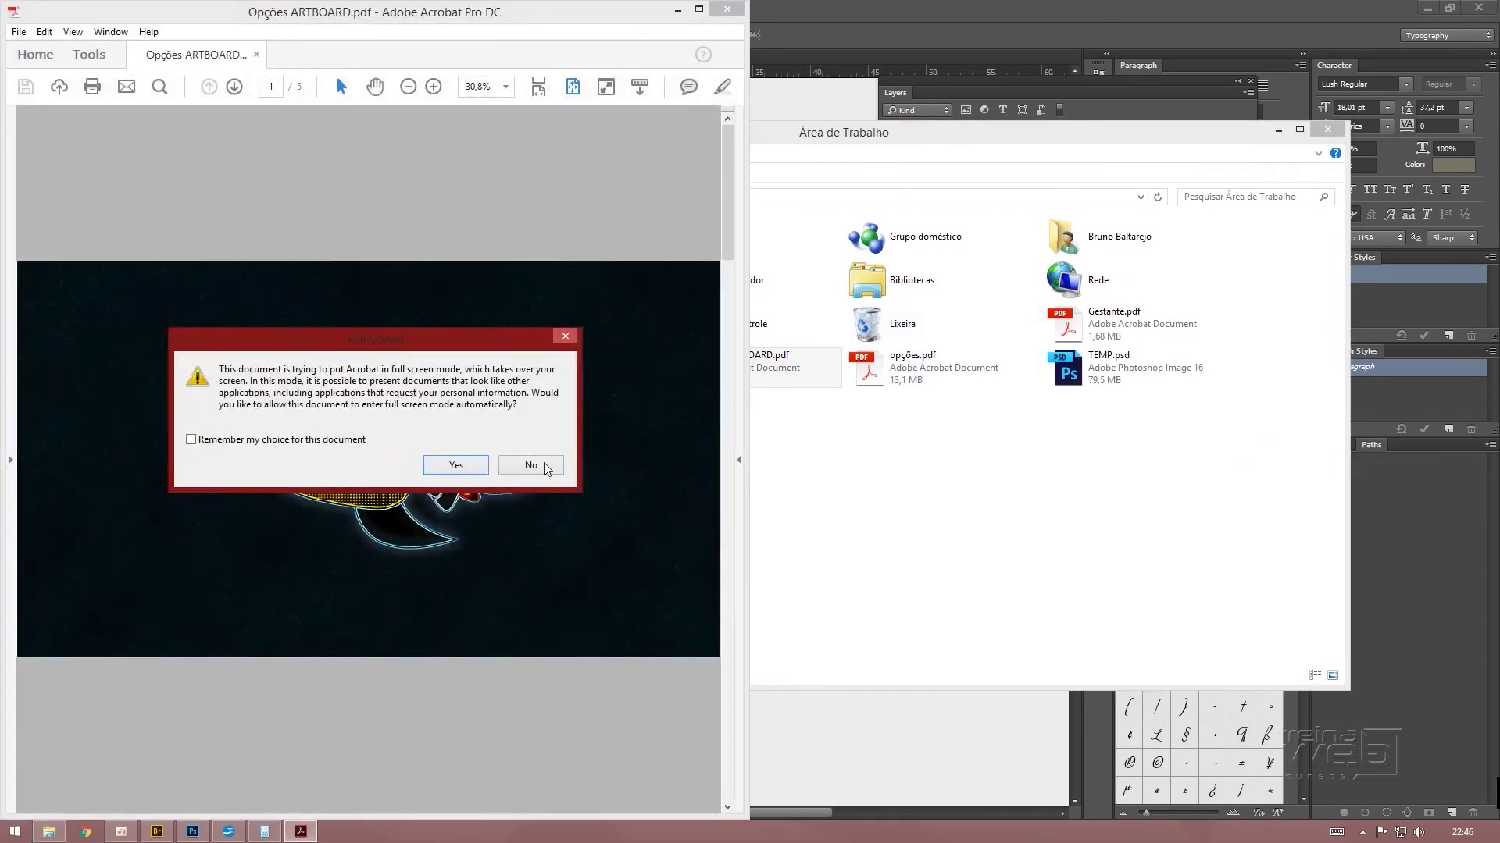
click(548, 465)
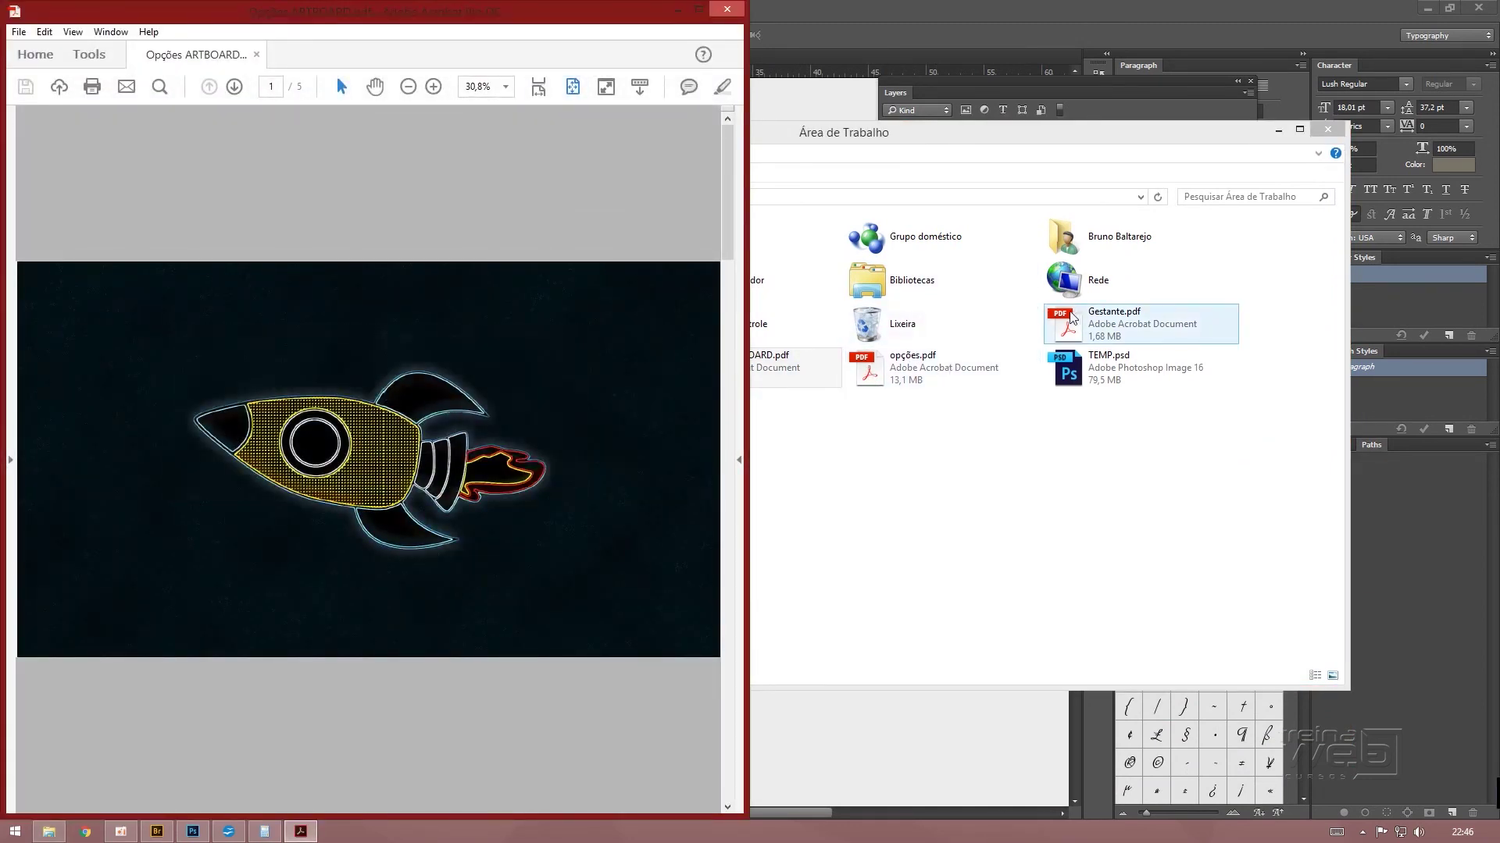
double_click(1117, 322)
Allow full-screen viewing of Gestante.pdf and page to the maternity cover
click(471, 462)
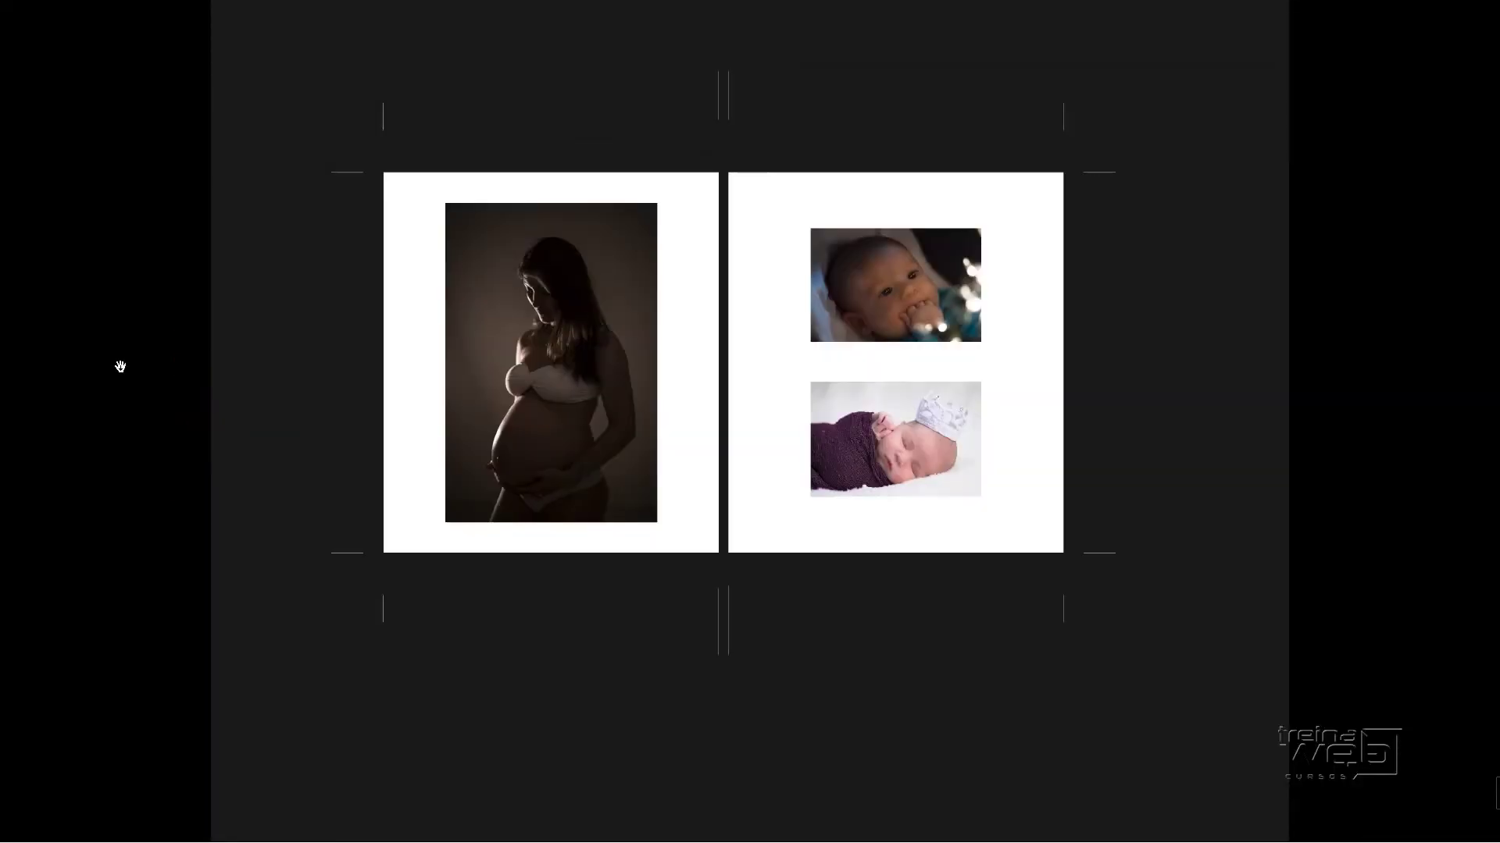
key(Left)
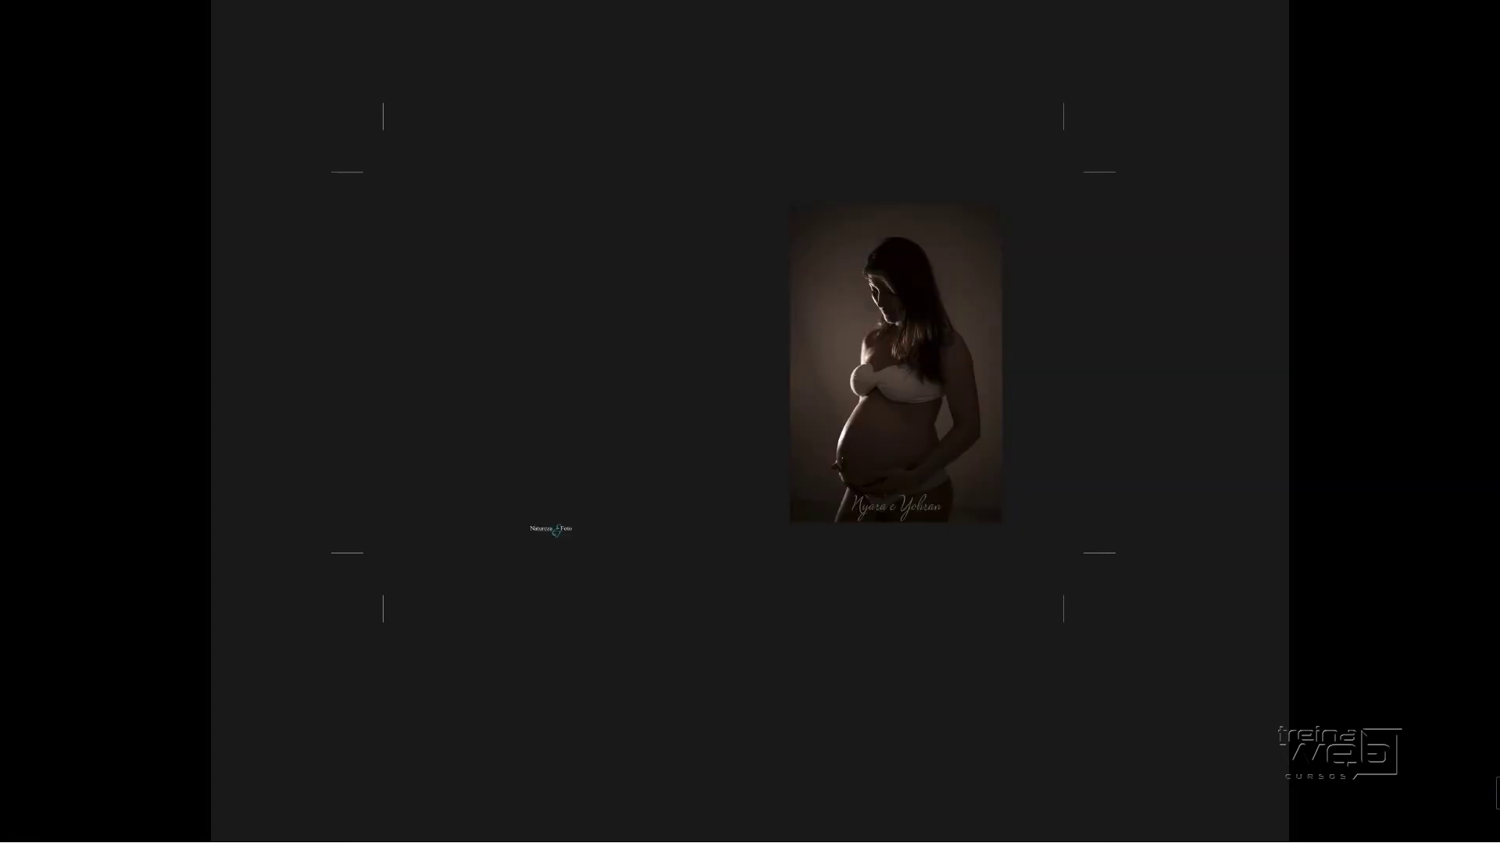
key(alt+Tab)
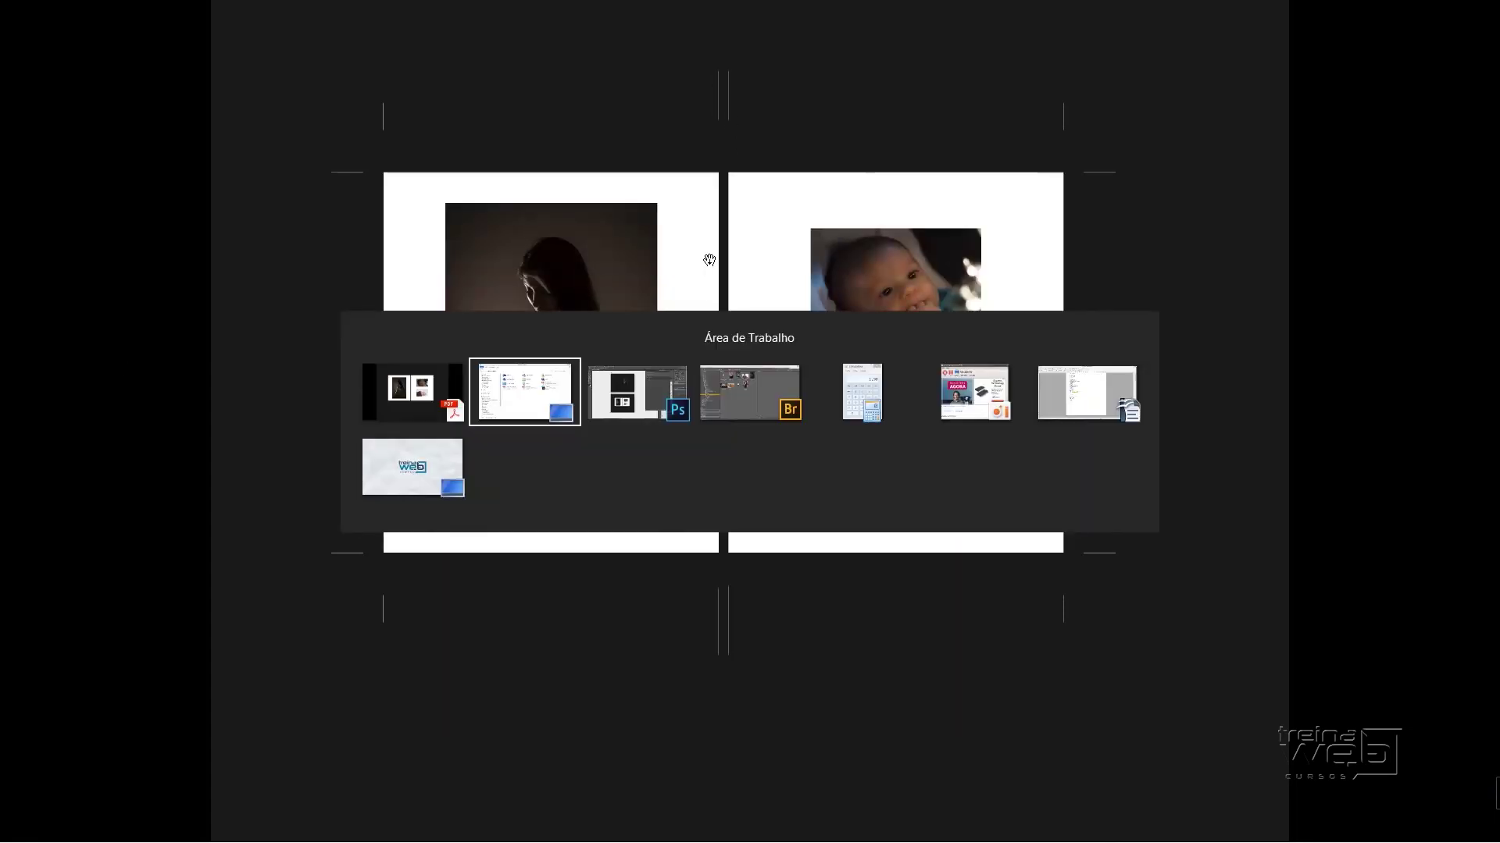
Drag the Pagina 01 e 02 artboard below Capa in Layers, then return the album to full screen
key(Tab)
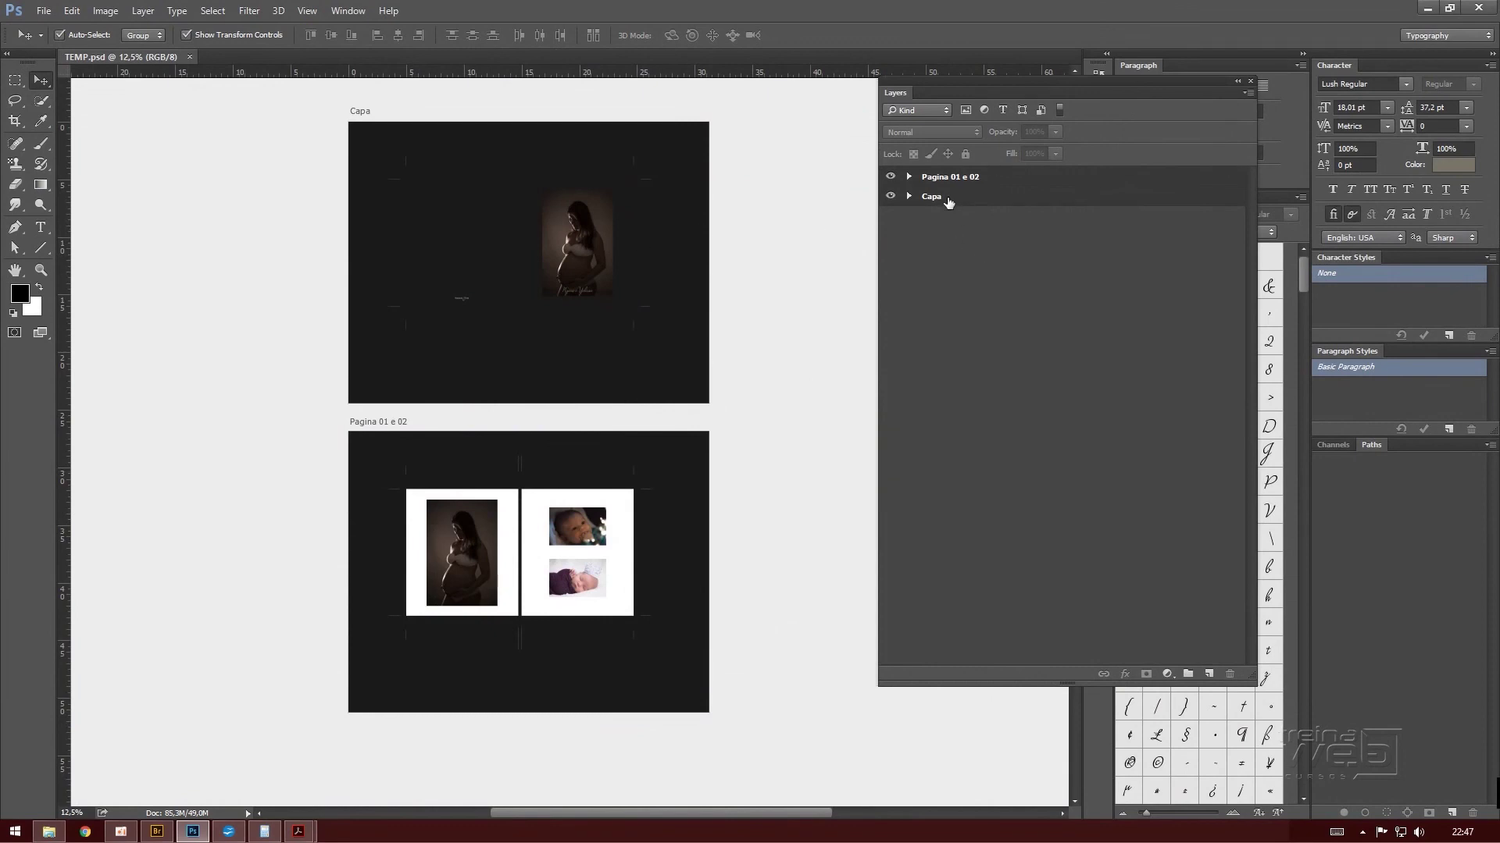
click(948, 203)
click(987, 184)
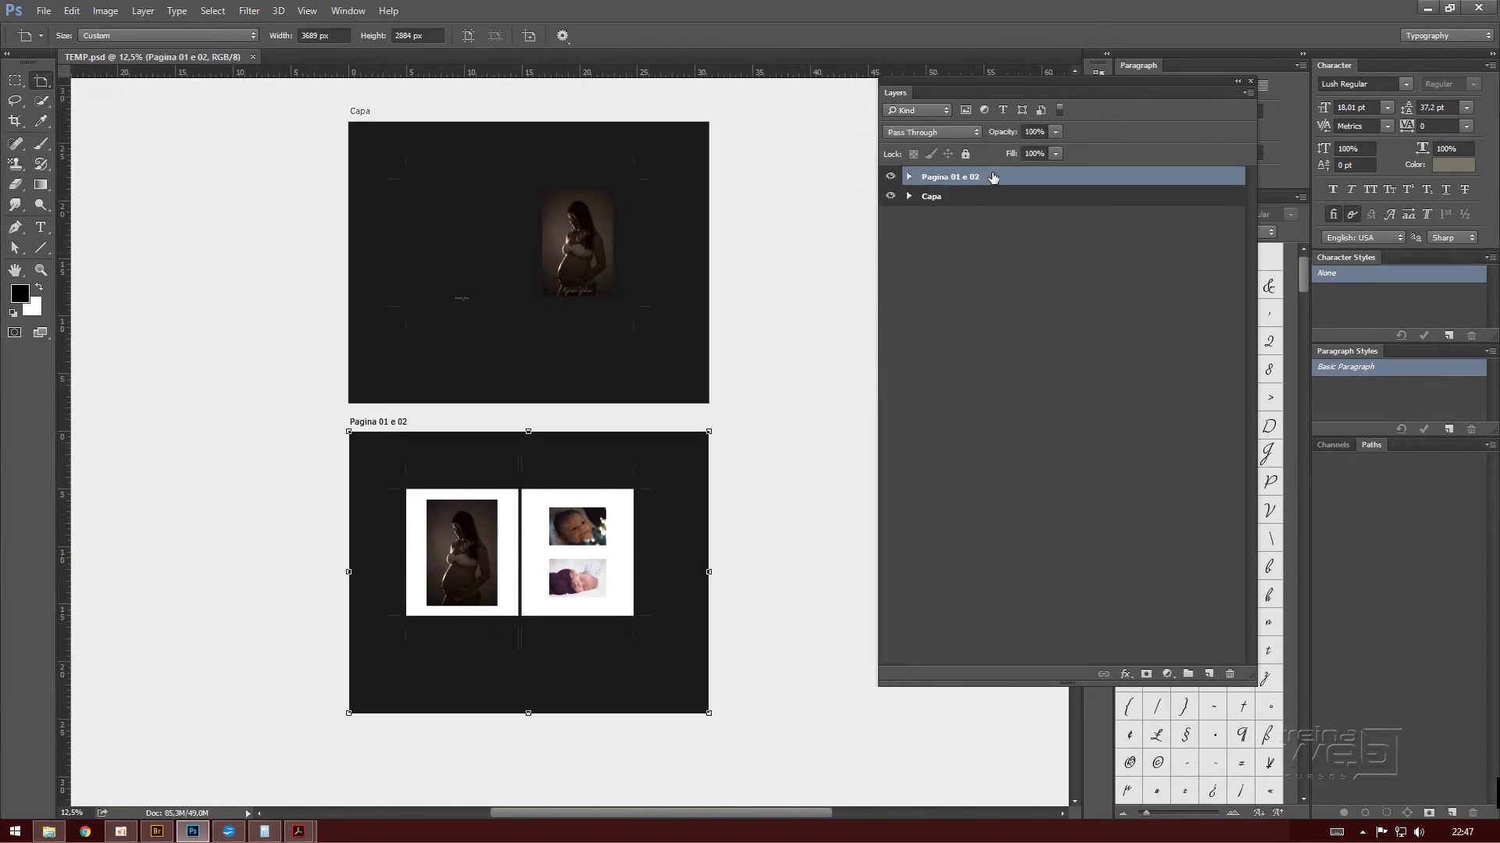
drag(993, 177, 976, 194)
key(f)
key(f)
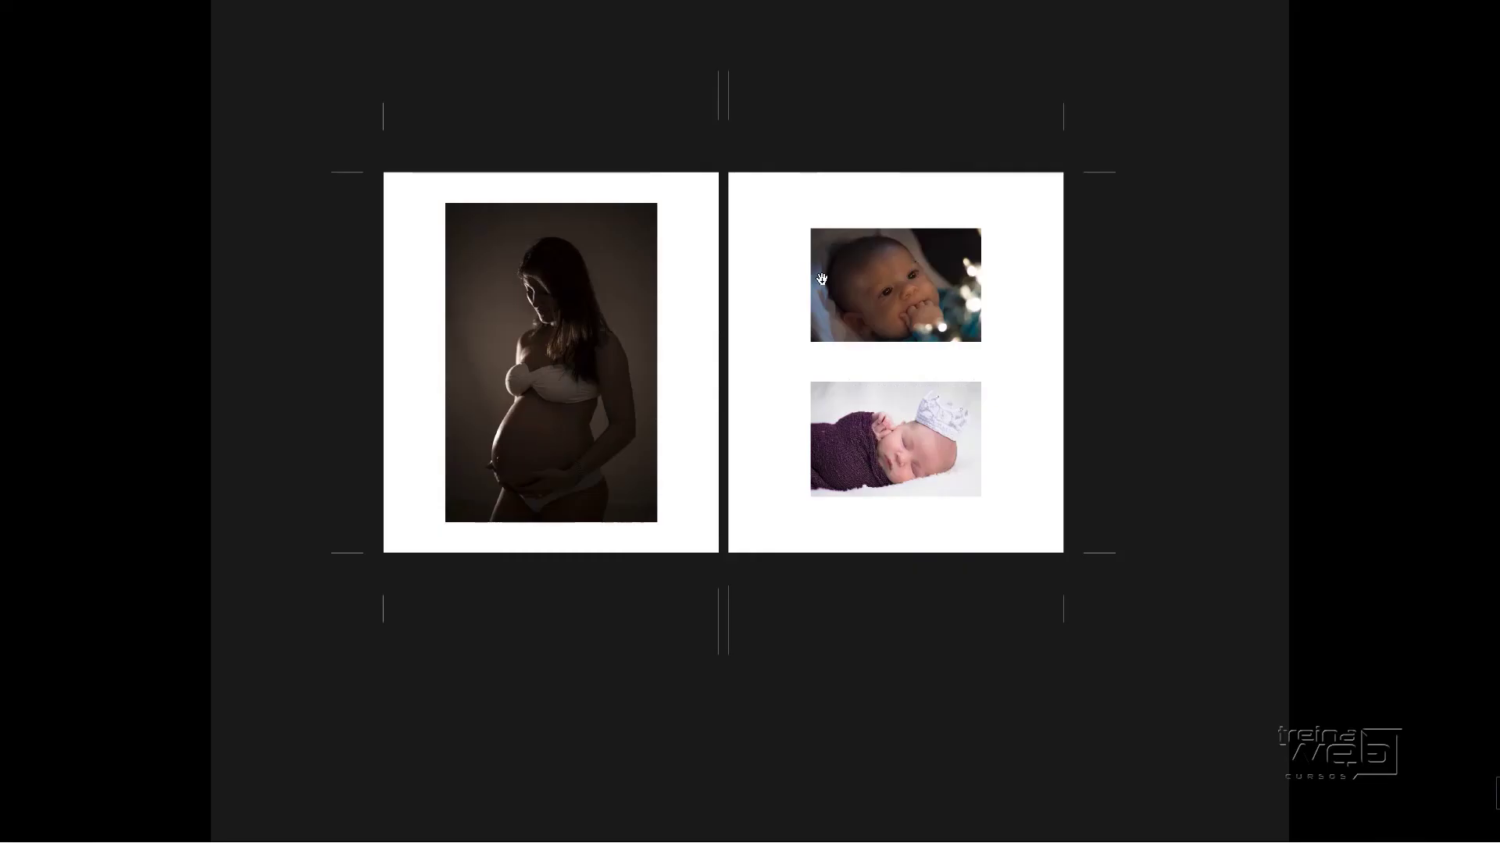
click(827, 203)
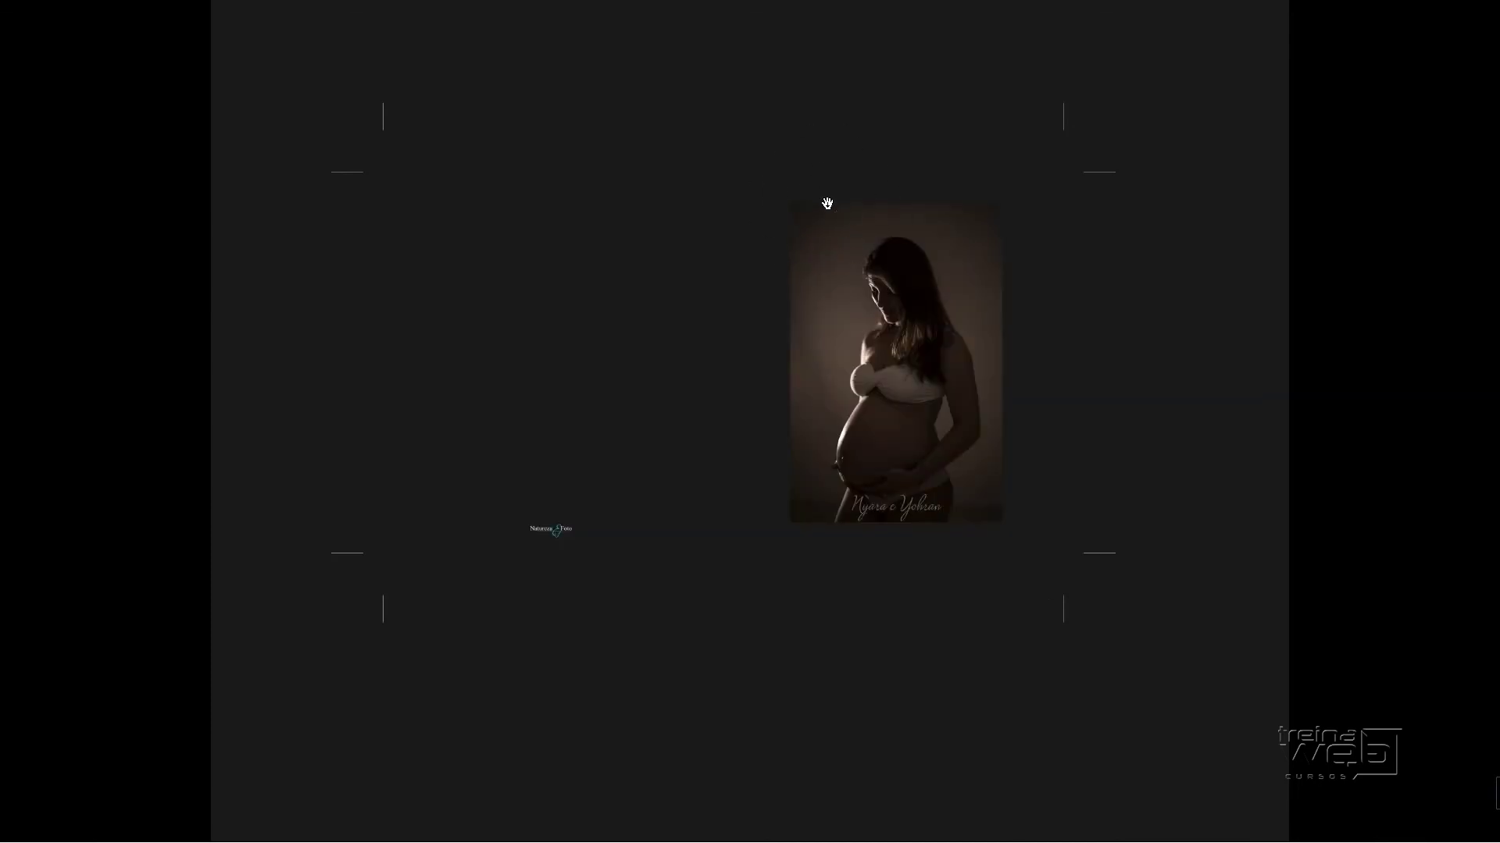
click(827, 203)
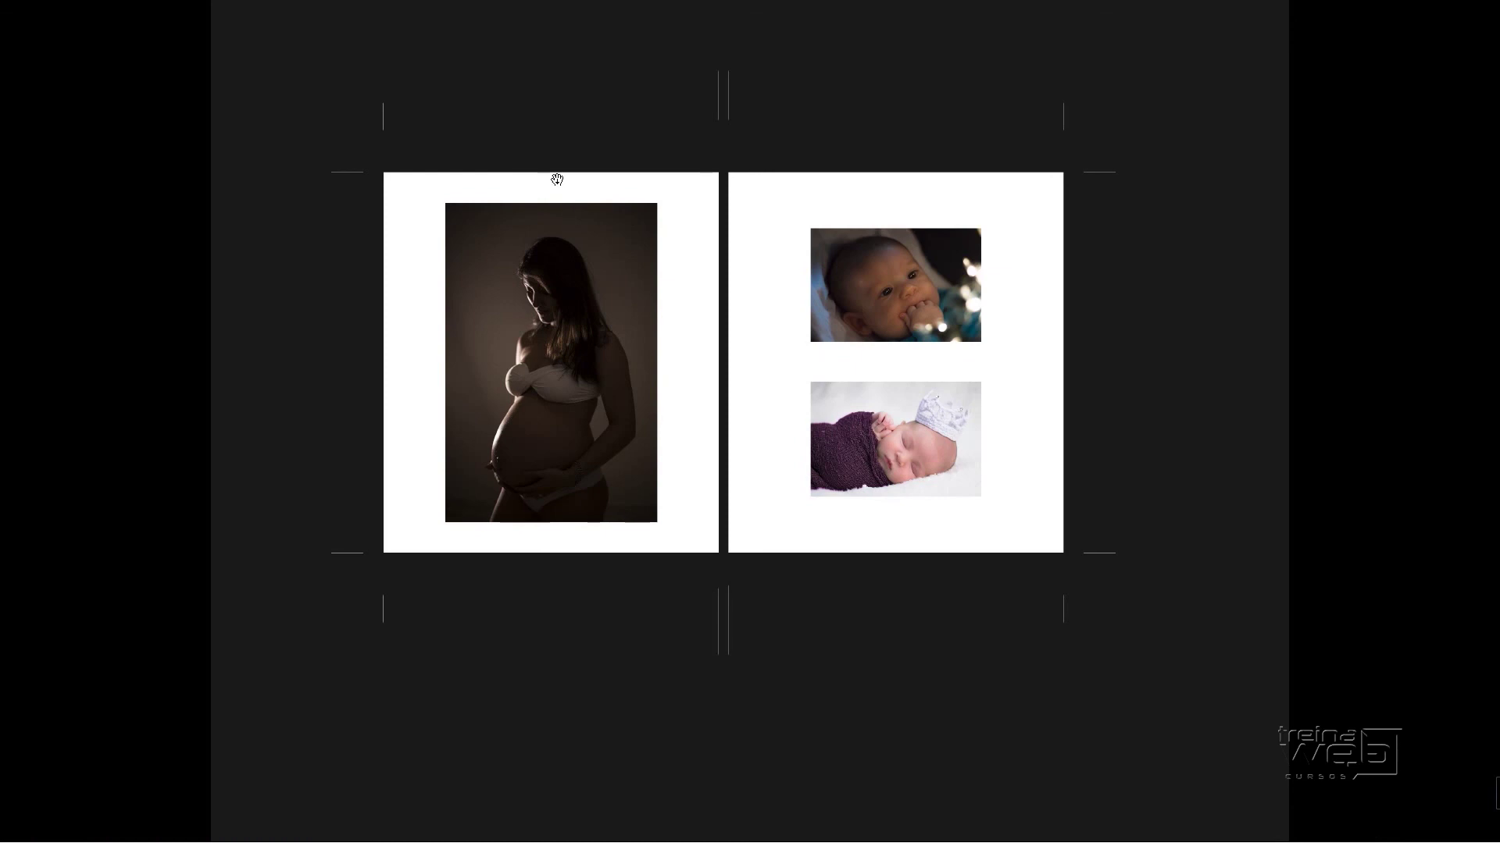